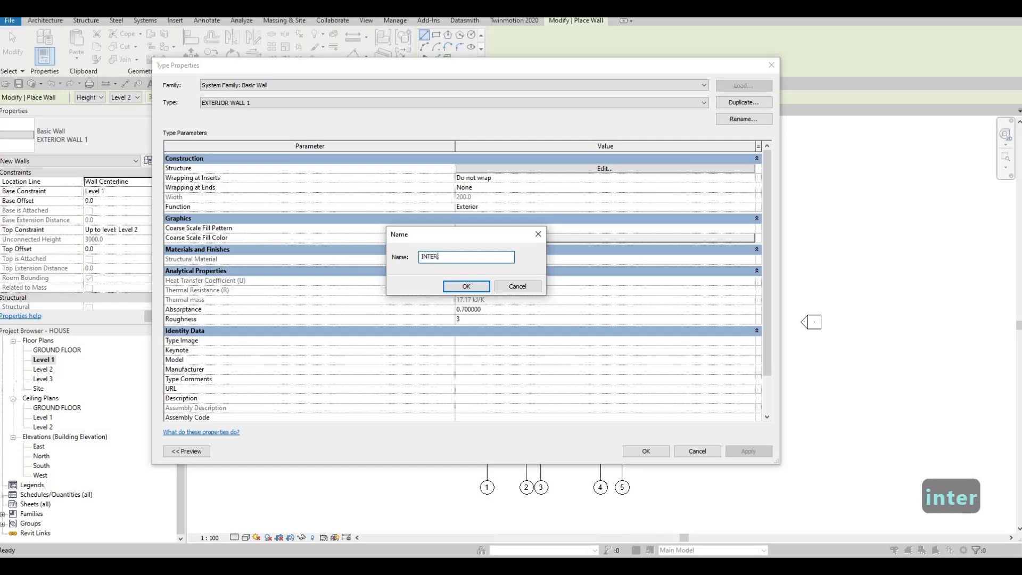
# Name the duplicated wall type INTERIOR WALL 1, open its layer structure, and accept the assembly and type properties
pyautogui.write('1')
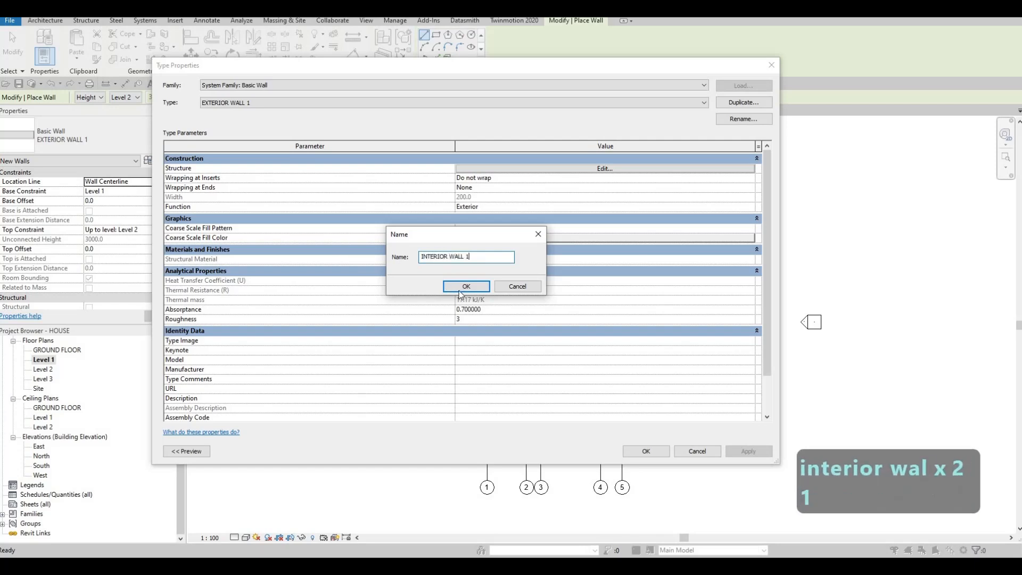
pyautogui.click(476, 289)
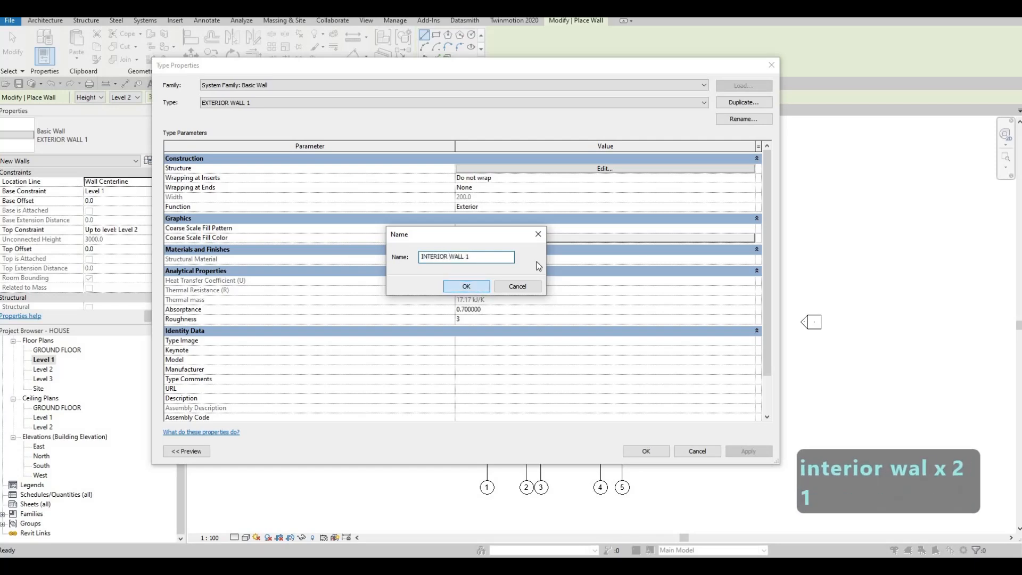
pyautogui.click(606, 169)
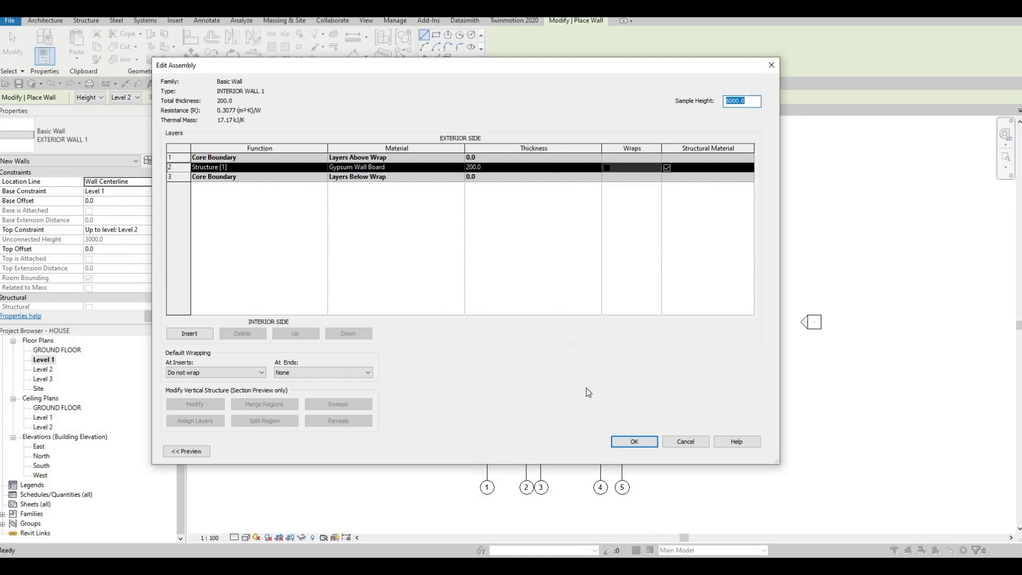
pyautogui.click(632, 442)
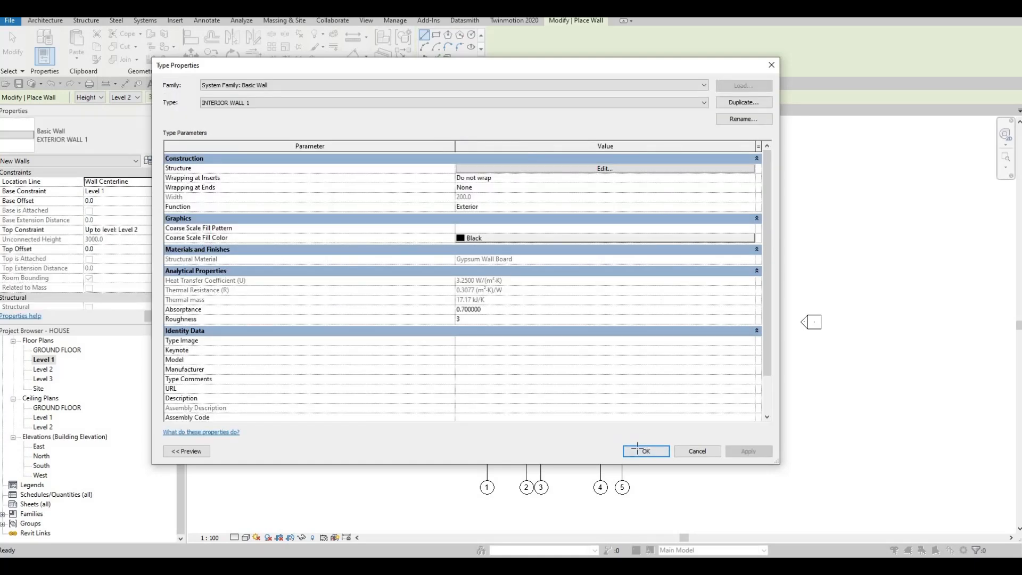
pyautogui.click(645, 449)
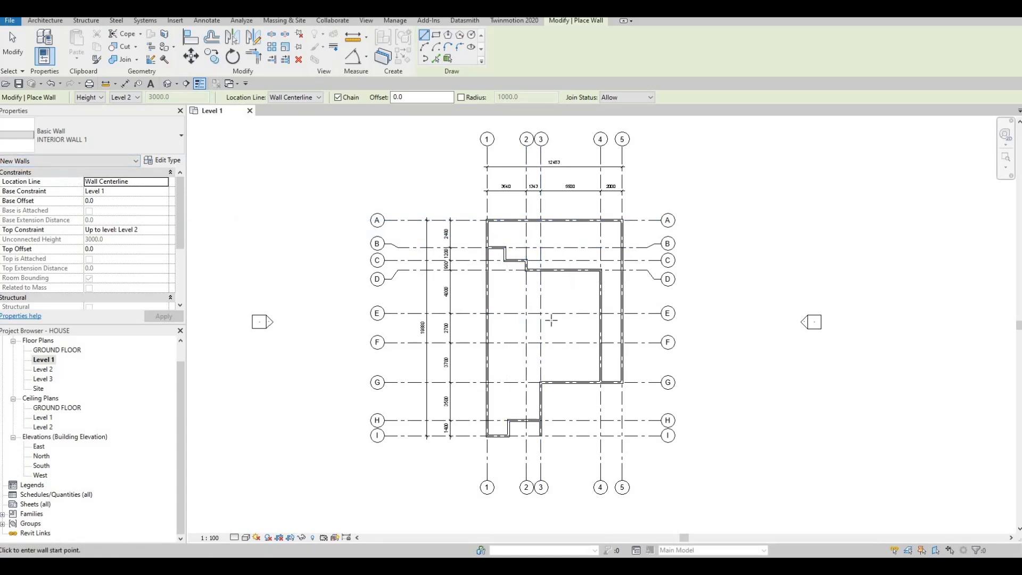
# Draw interior walls along grid E from the grid 1 wall to grid 2, and up along grid 2 to the exterior wall corner at grid D
pyautogui.scroll(2, 522, 306)
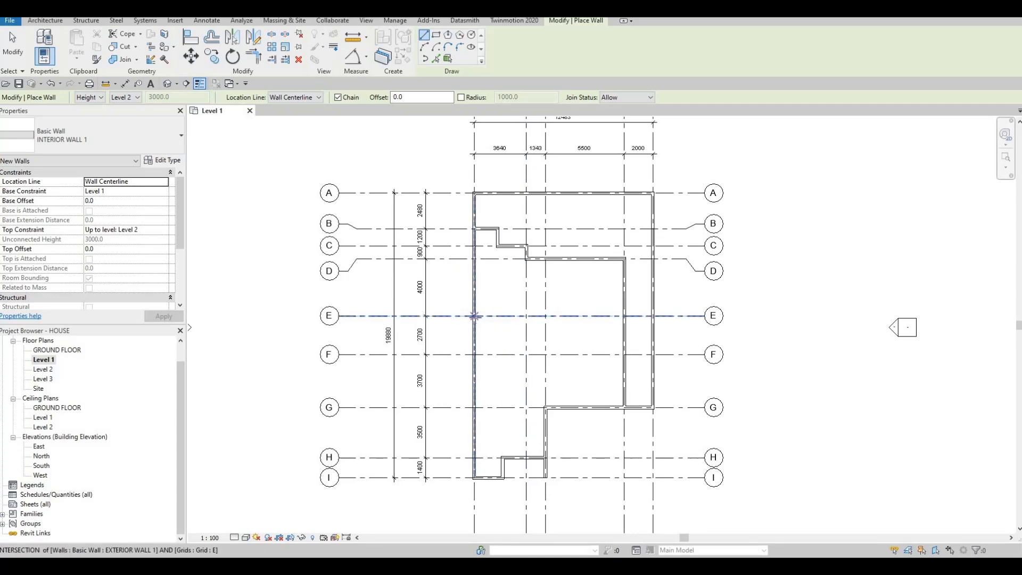
pyautogui.click(492, 318)
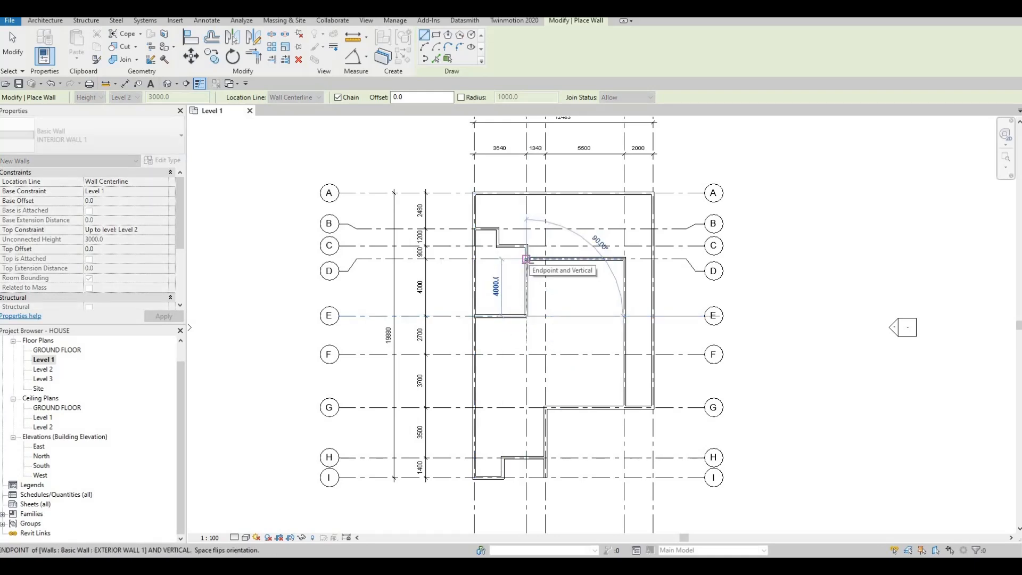
pyautogui.scroll(5, 525, 259)
pyautogui.click(524, 308)
pyautogui.press('Escape')
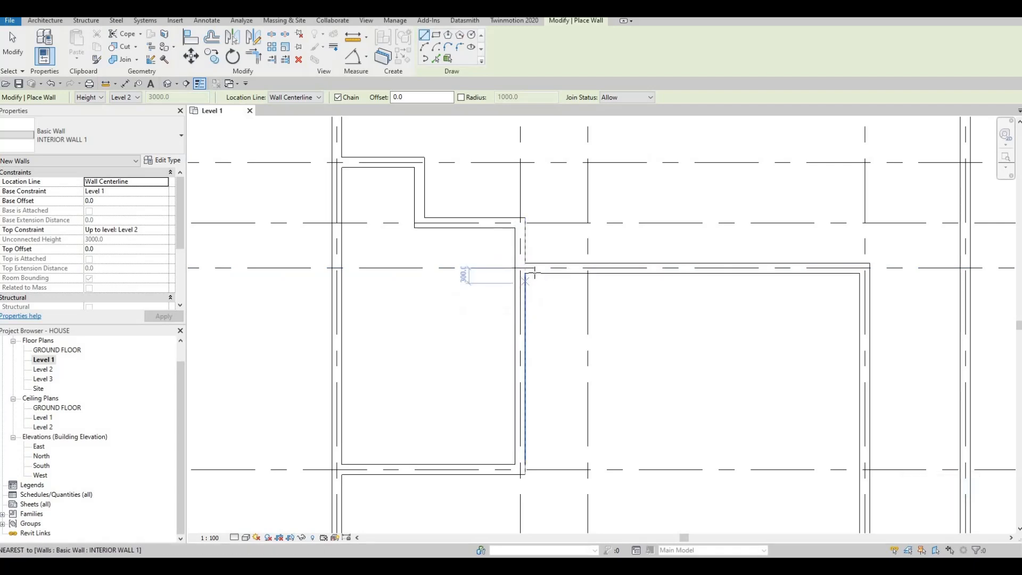
# Draw a vertical interior wall 2800 mm down from the exterior wall on grid D, about 2000 mm from grid 4
pyautogui.scroll(-2, 539, 280)
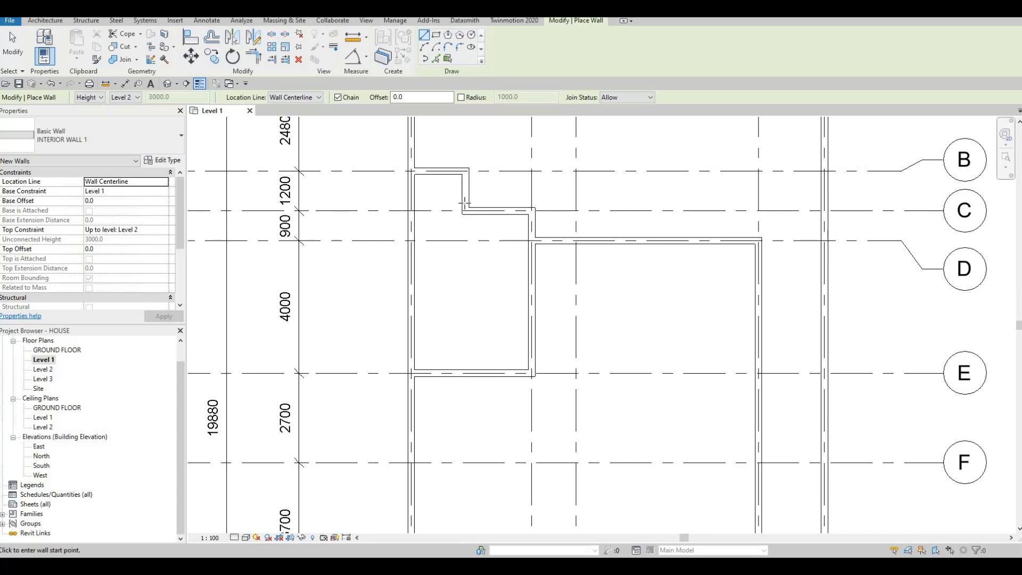
pyautogui.scroll(2, 465, 203)
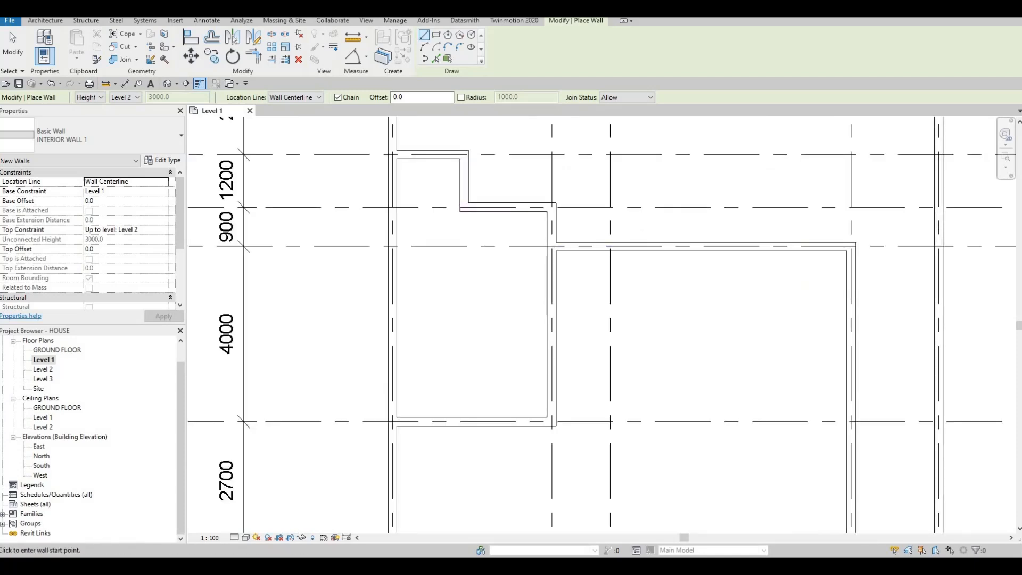
pyautogui.scroll(-1, 761, 235)
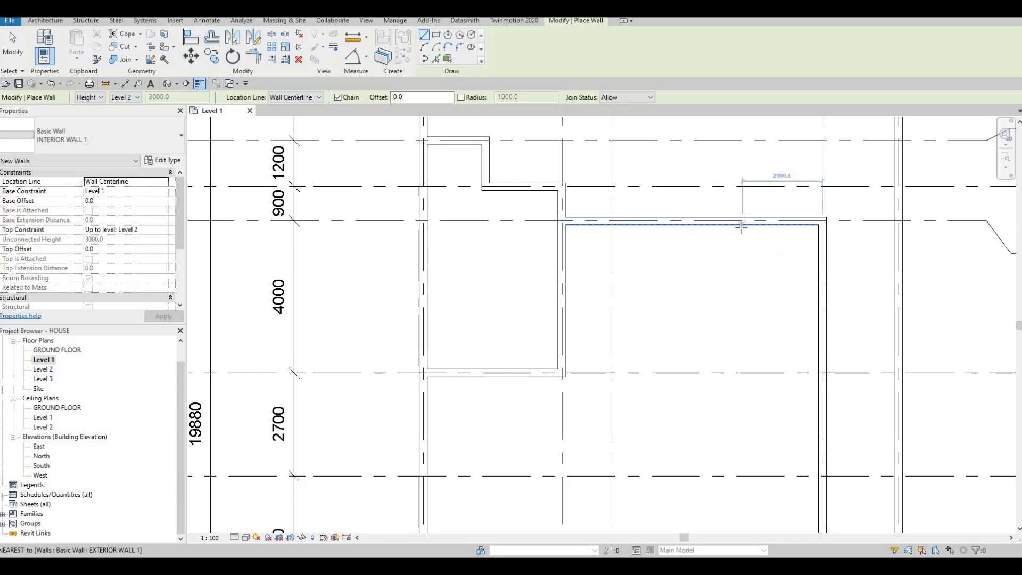
pyautogui.click(745, 225)
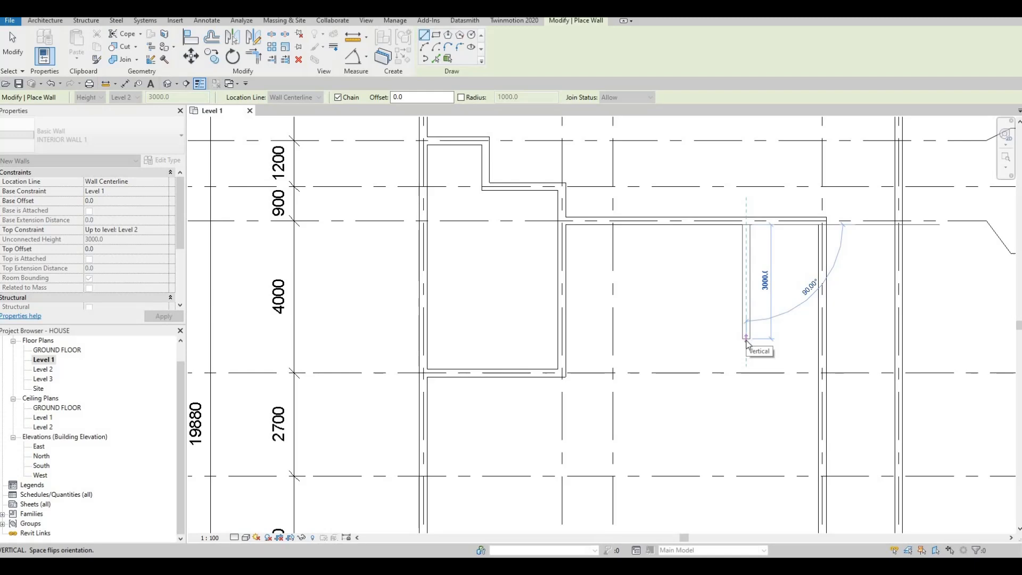
pyautogui.write('29')
pyautogui.press('BackSpace')
pyautogui.write('800')
pyautogui.press('Return')
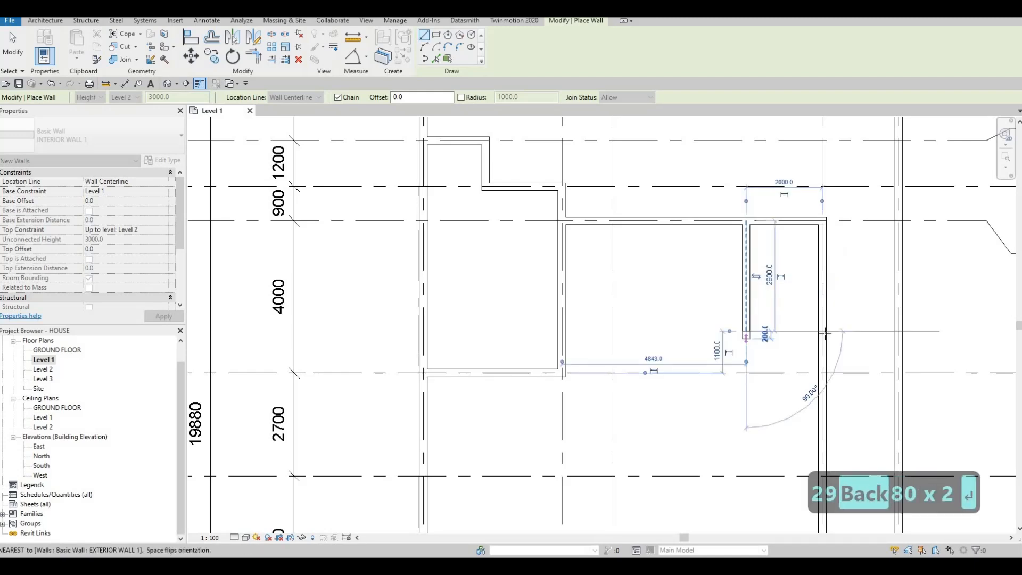
# Continue with a horizontal interior wall from the vertical wall's lower end to the exterior wall on grid 4, and finish wall placement
pyautogui.click(823, 331)
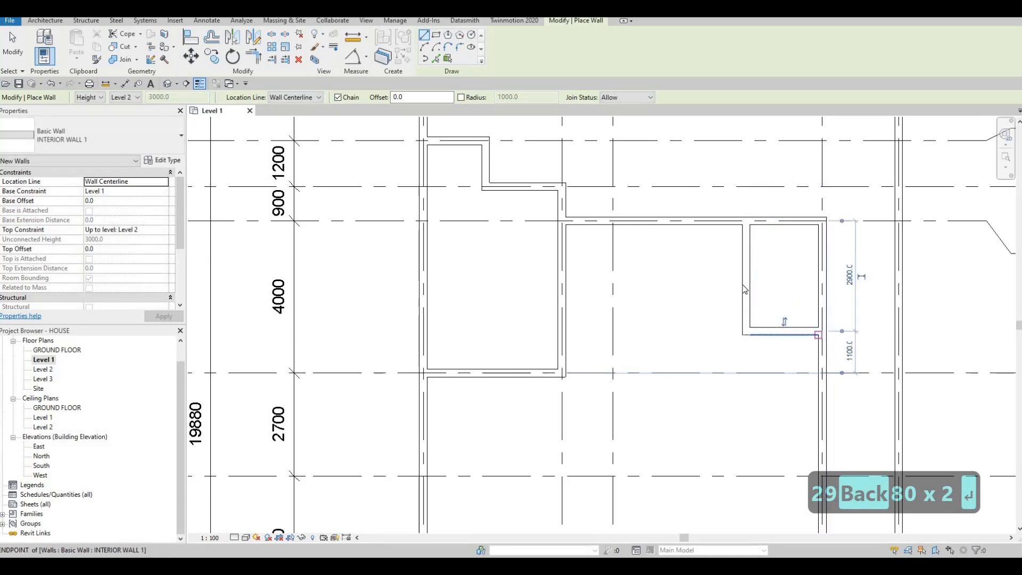
pyautogui.press('Escape')
pyautogui.press('Escape')
pyautogui.press('Escape')
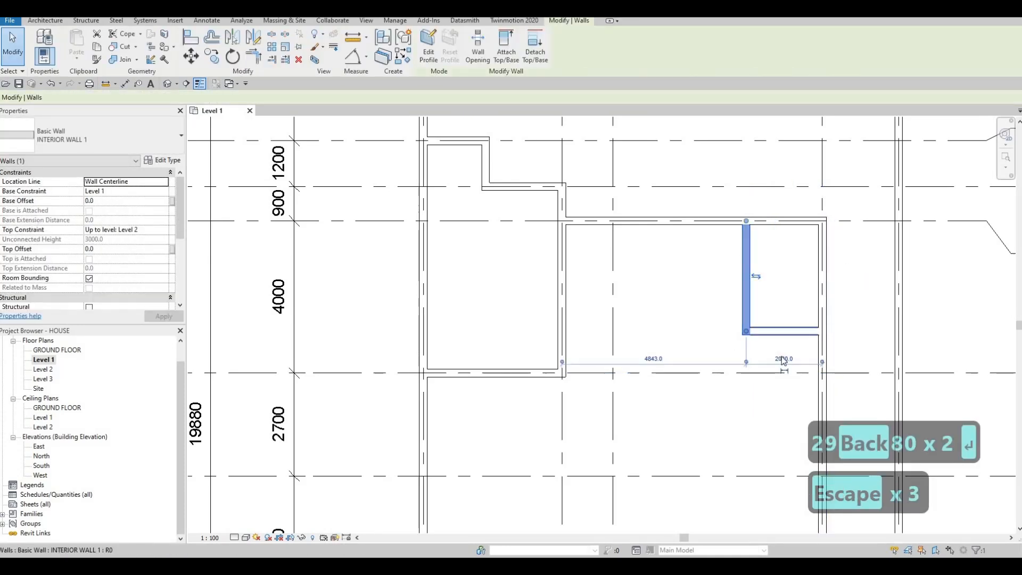
pyautogui.press('Escape')
pyautogui.press('Escape')
pyautogui.press('Escape')
# Inspect the temporary dimensions of the interior walls enclosing the small room by grid 4 and those along grids 2 and E
pyautogui.click(747, 286)
pyautogui.click(777, 360)
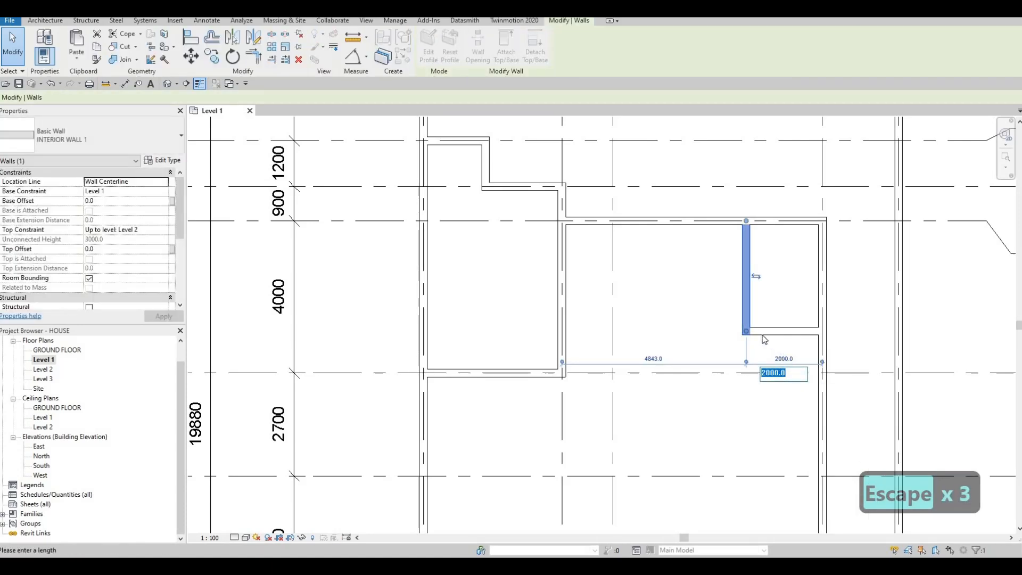
pyautogui.press('Escape')
pyautogui.press('Escape')
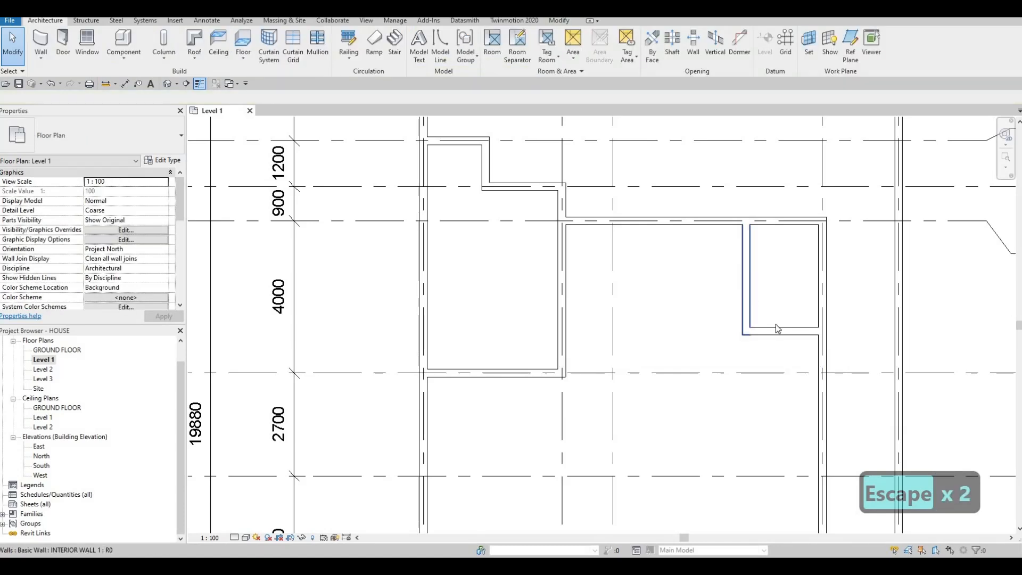
pyautogui.click(780, 331)
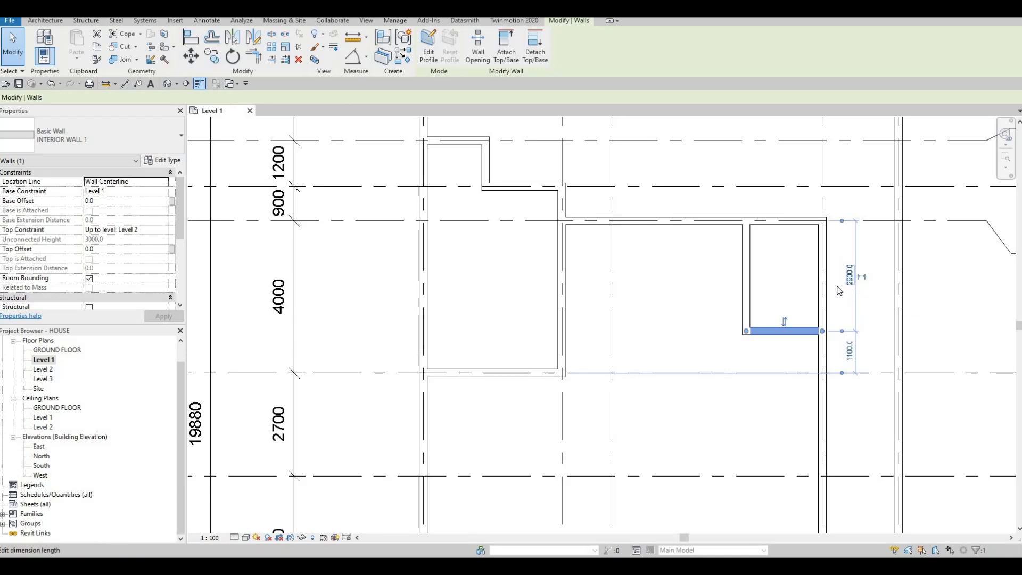
pyautogui.scroll(-2, 791, 292)
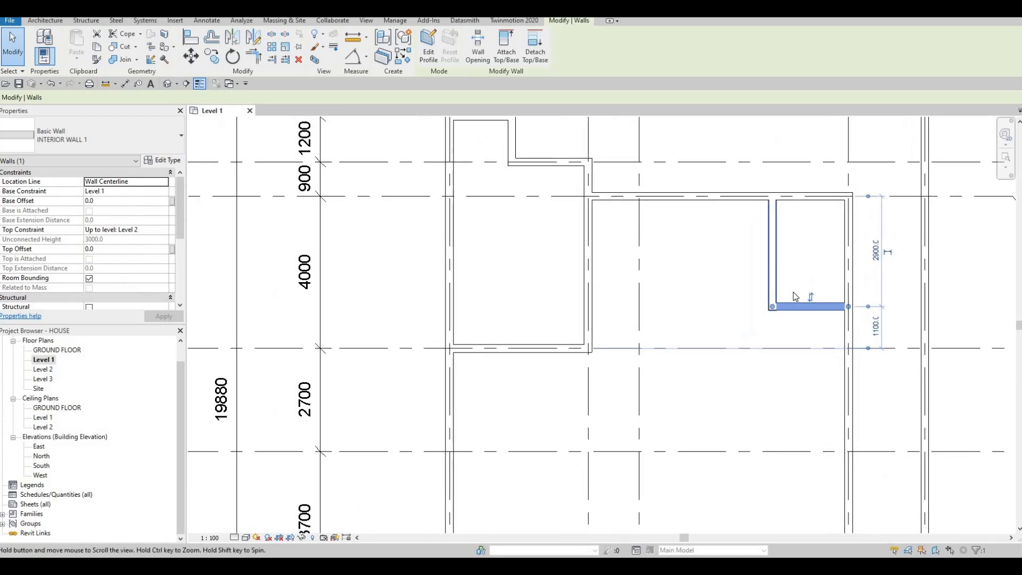
pyautogui.press('Escape')
pyautogui.press('Escape')
pyautogui.scroll(-1, 693, 271)
pyautogui.click(686, 272)
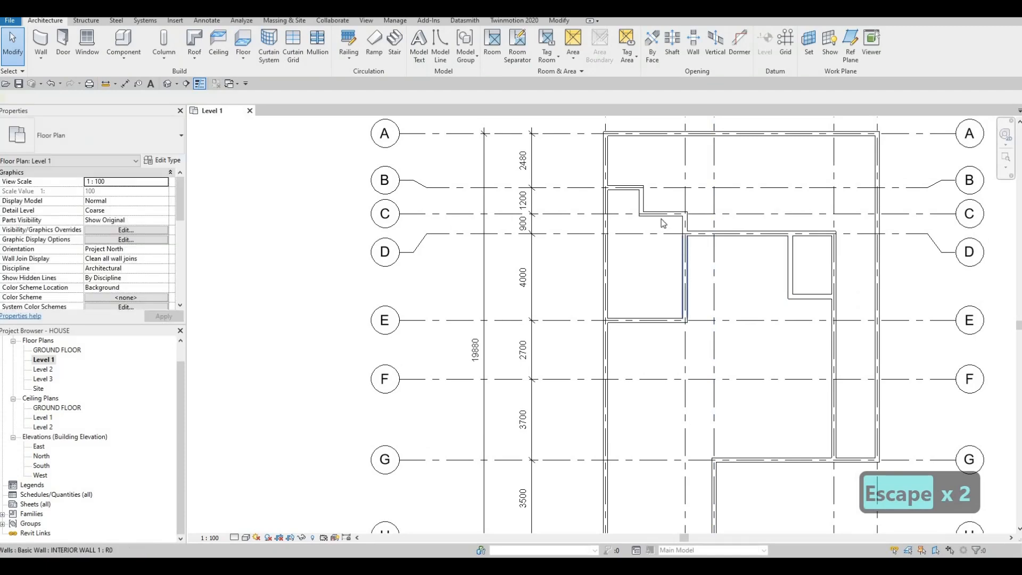
pyautogui.press('Escape')
pyautogui.click(665, 321)
pyautogui.press('Escape')
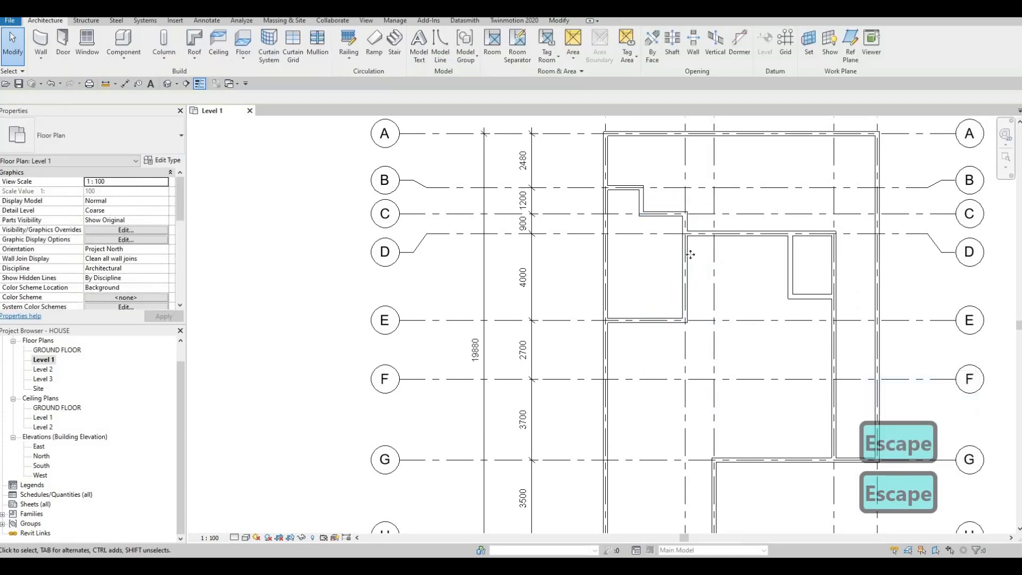
pyautogui.click(688, 256)
pyautogui.press('Escape')
# Try moving the small room's vertical wall to about 3400 mm from grid 4, and undo the move
pyautogui.click(791, 256)
pyautogui.moveTo(791, 257); pyautogui.dragTo(760, 256)
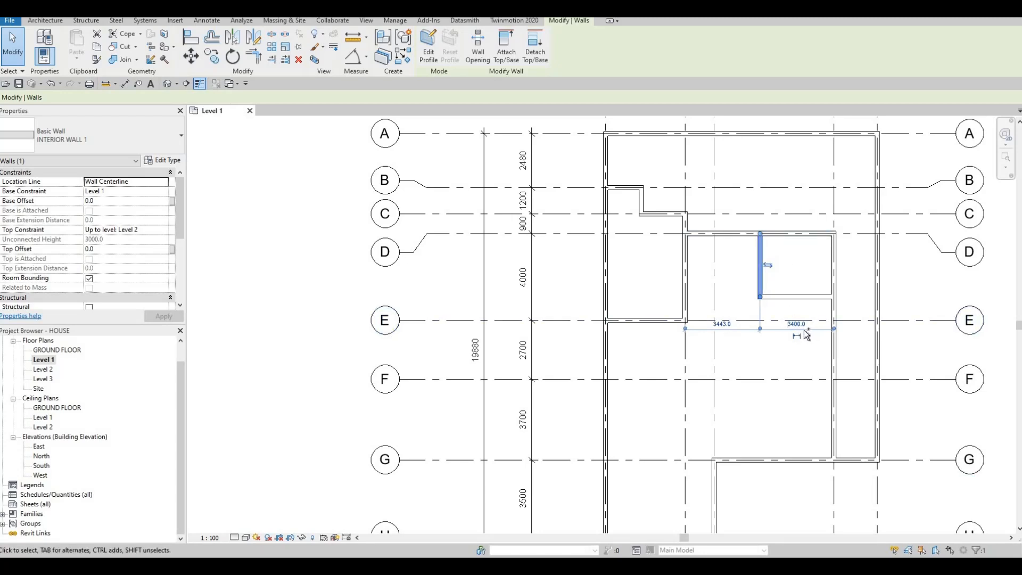
pyautogui.hotkey('ctrl', 'z')
pyautogui.press('Escape')
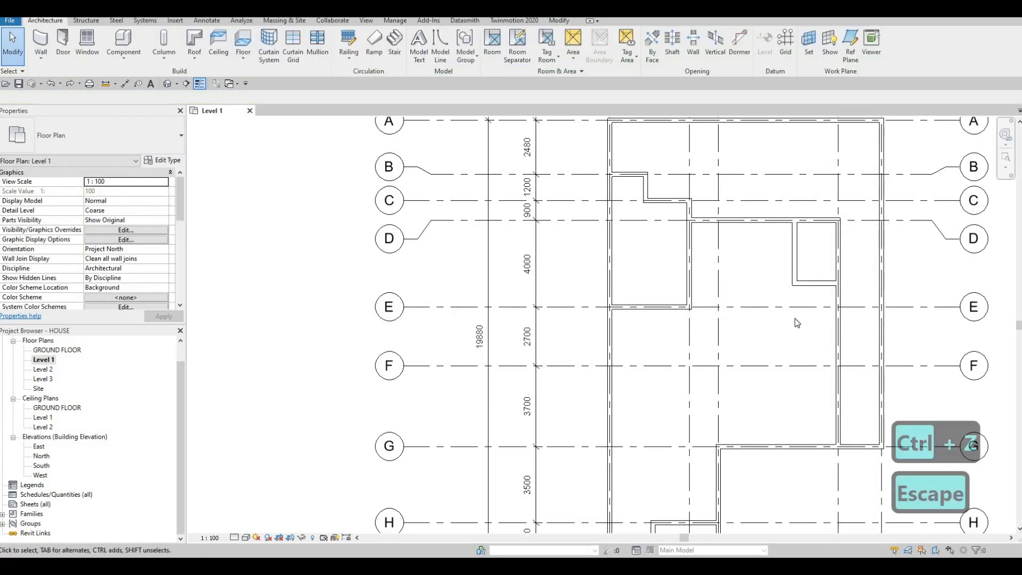
# Draw a vertical wall of the same type as the grid E interior wall, running about 3200 mm down from that wall past grid F
pyautogui.scroll(-2, 793, 312)
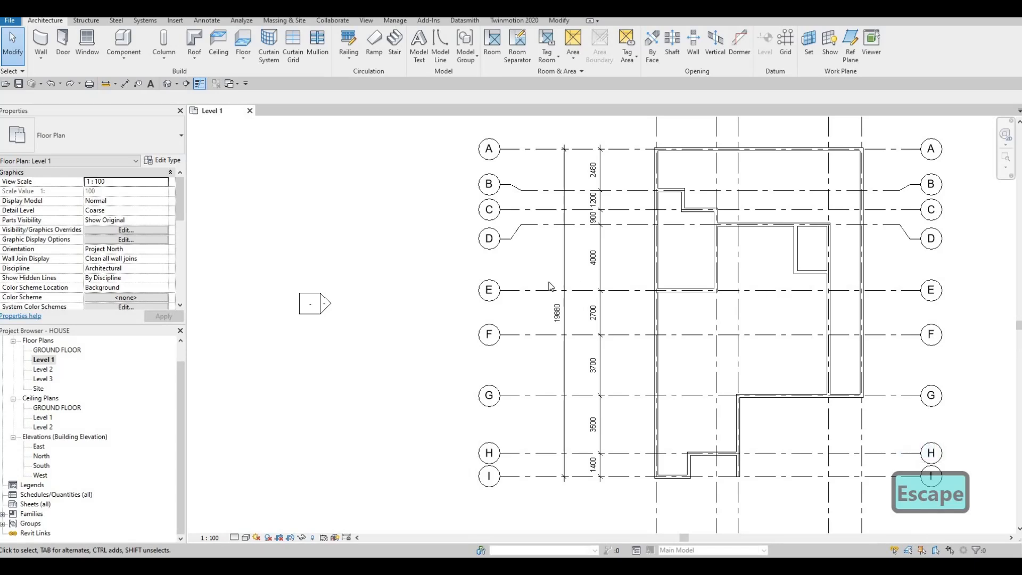
pyautogui.moveTo(692, 298); pyautogui.dragTo(695, 295, button='middle')
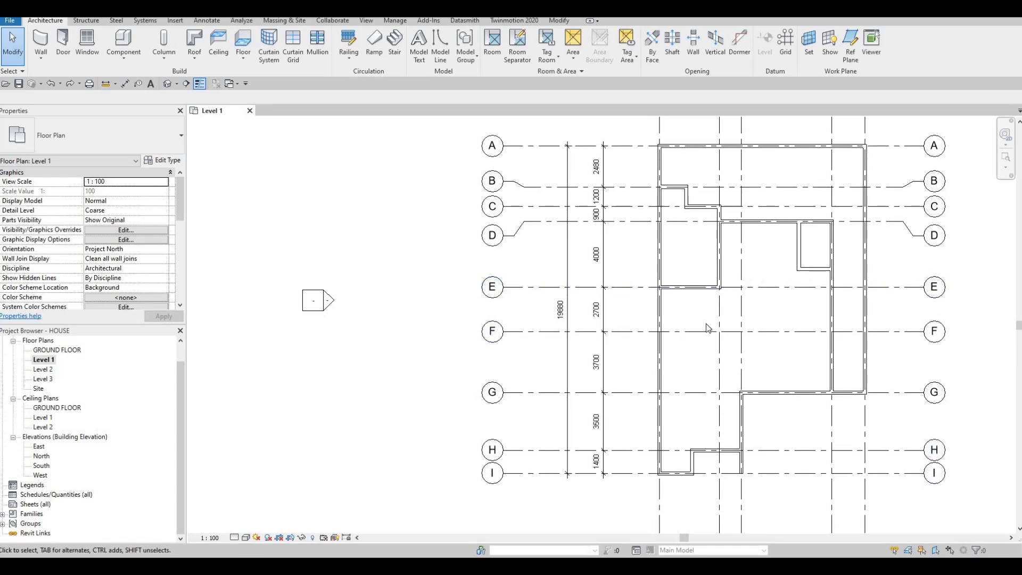
pyautogui.scroll(2, 699, 292)
pyautogui.click(698, 290)
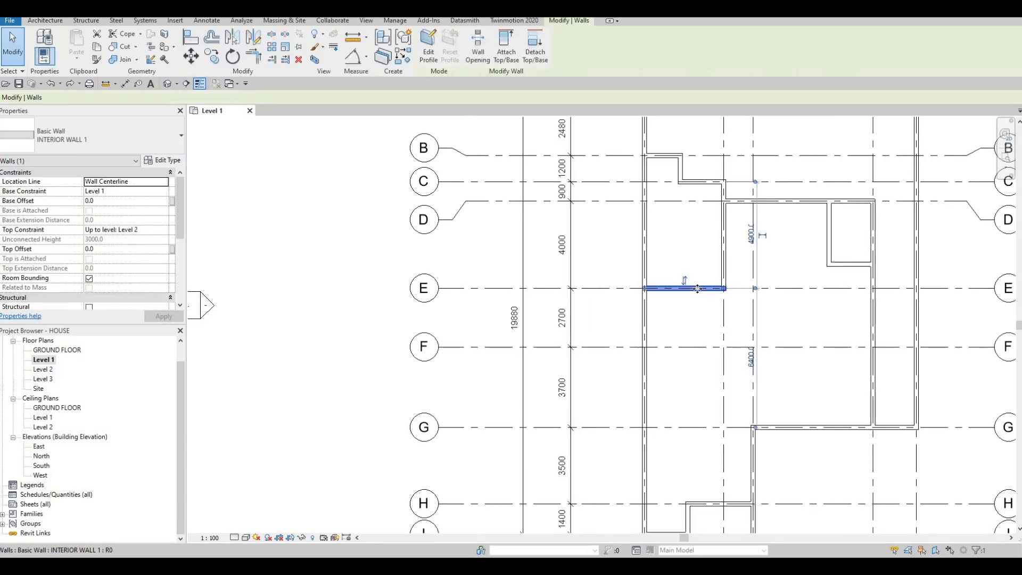
pyautogui.press('c')
pyautogui.press('s')
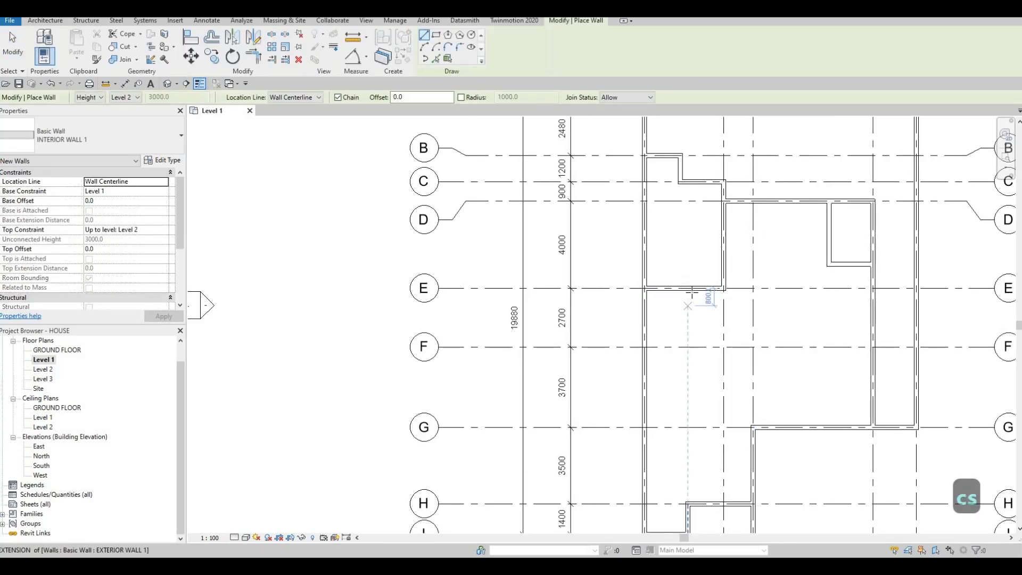
pyautogui.click(692, 290)
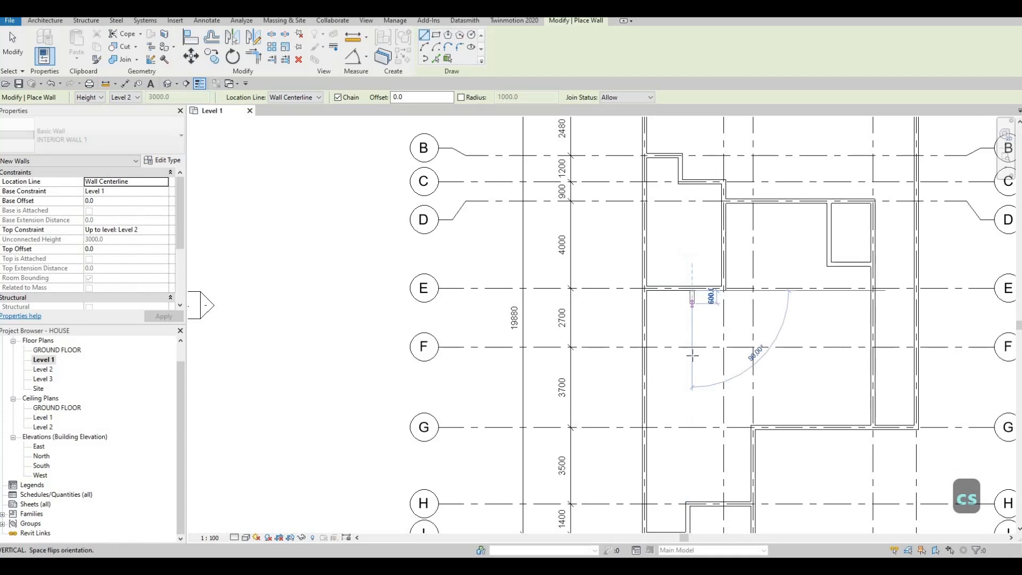
pyautogui.click(737, 356)
pyautogui.press('Escape')
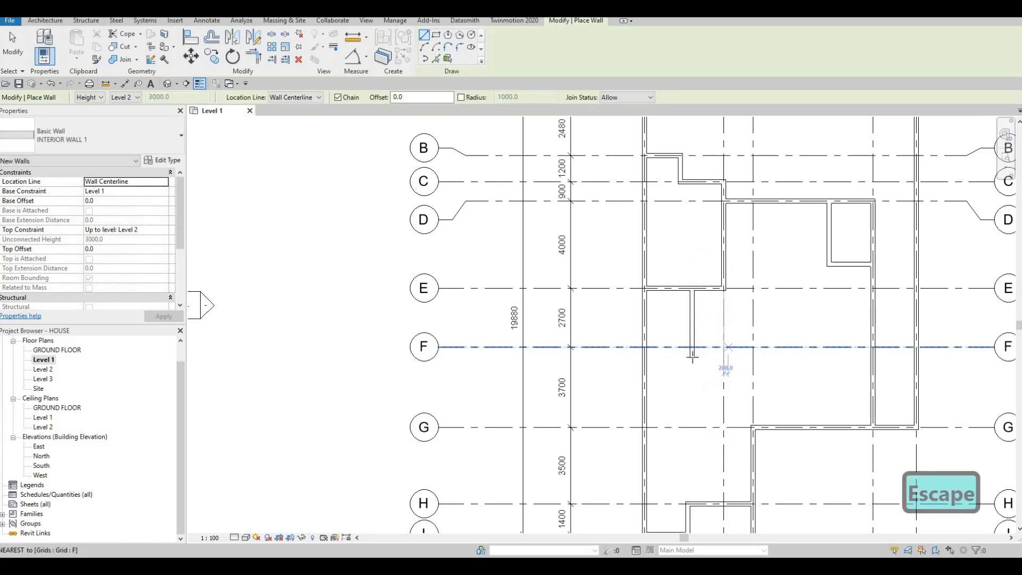
# Draw a horizontal interior wall about 1450 mm long from the lower end of the new vertical wall to grid 2
pyautogui.click(692, 356)
pyautogui.click(724, 358)
pyautogui.press('Escape')
pyautogui.press('Escape')
pyautogui.press('Escape')
pyautogui.click(693, 326)
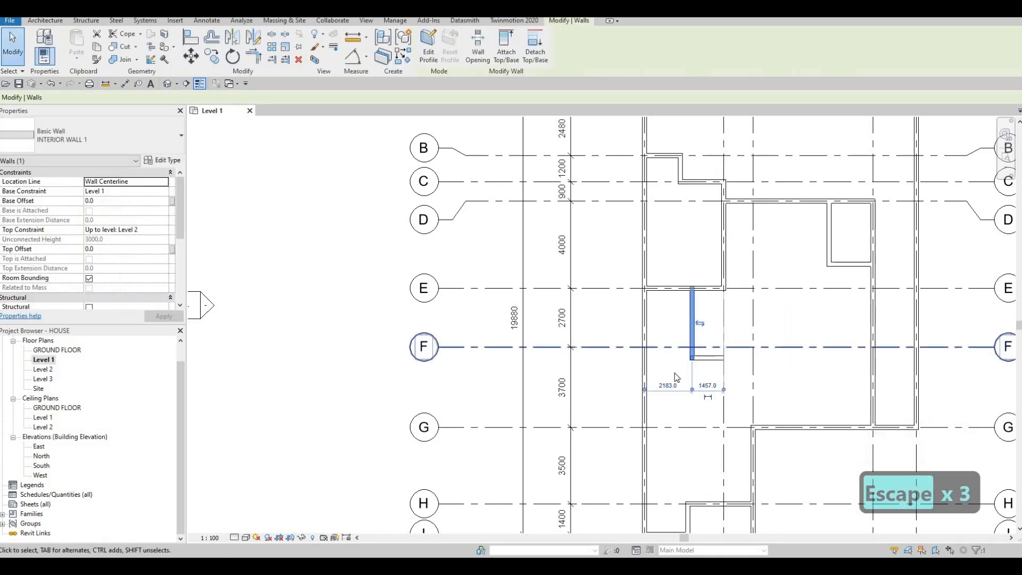
pyautogui.press('Escape')
# Set the short horizontal wall's distance from the grid E wall to 3000 mm
pyautogui.click(713, 357)
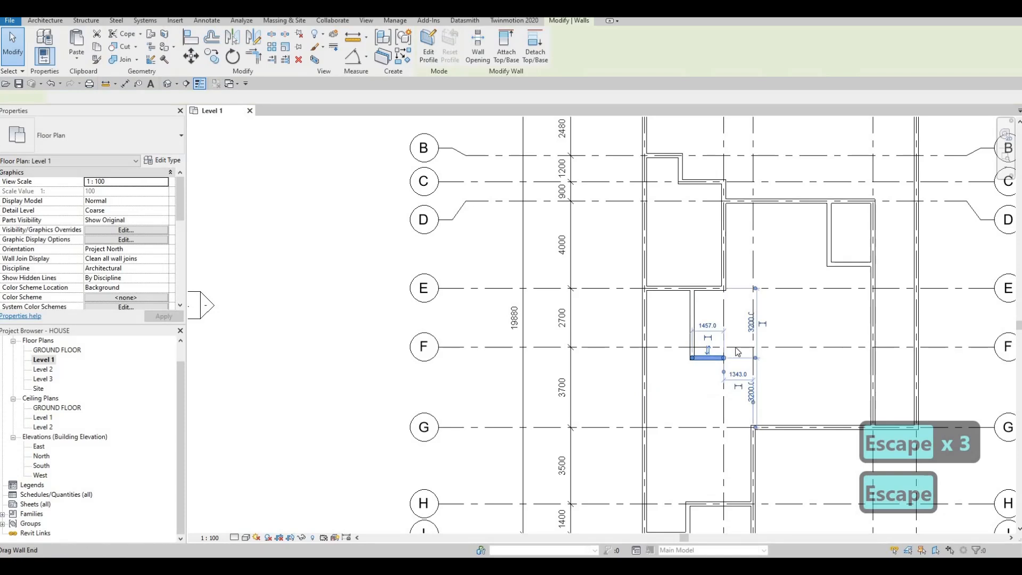
pyautogui.click(751, 323)
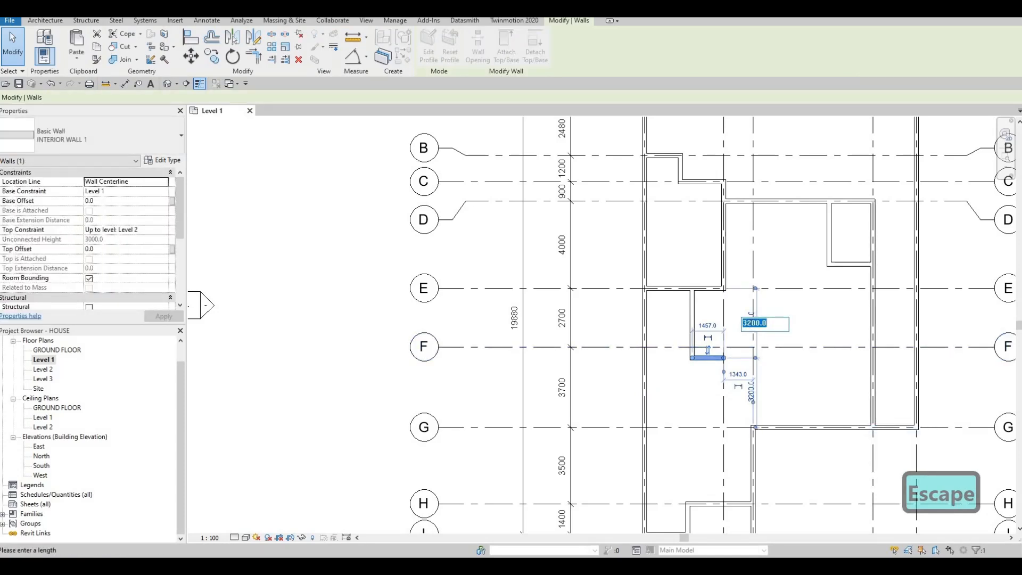
pyautogui.write('3000')
pyautogui.press('Return')
pyautogui.press('Escape')
pyautogui.press('Escape')
pyautogui.press('Escape')
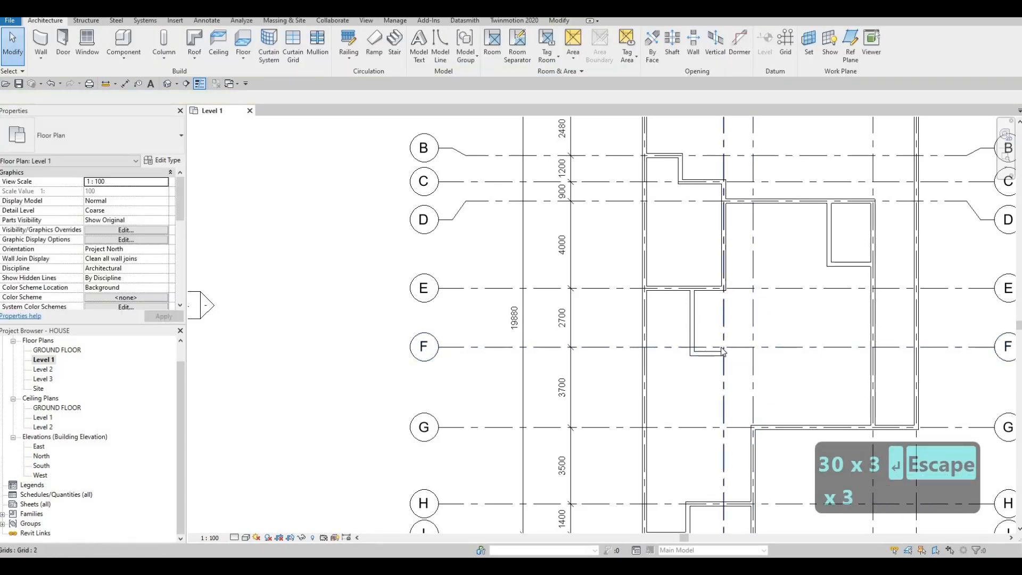
# Trim/extend the interior wall on grid 2 and the short horizontal wall near grid F into a corner, closing the small room
pyautogui.press('t')
pyautogui.press('r')
pyautogui.click(724, 274)
pyautogui.click(714, 349)
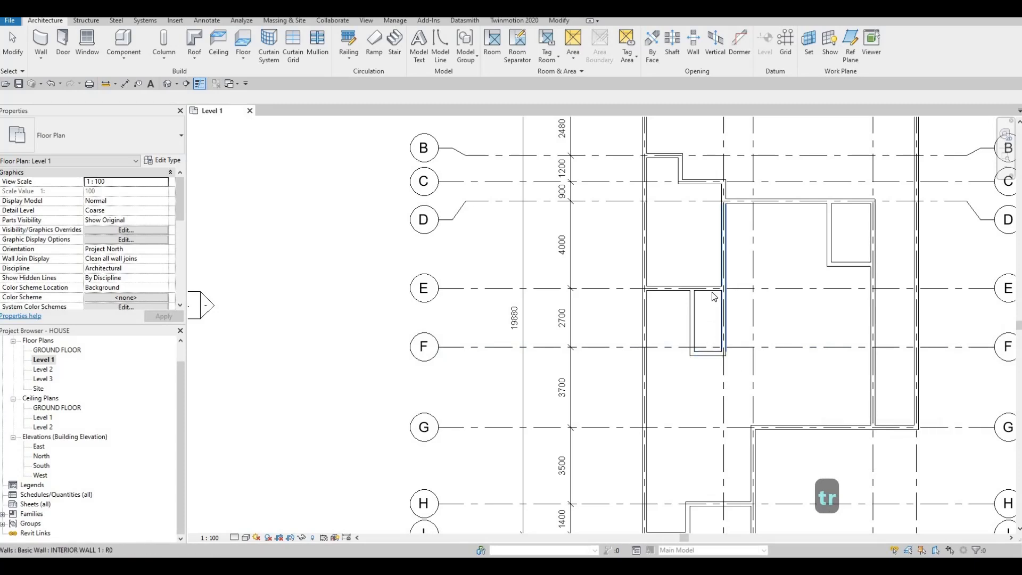
pyautogui.press('Escape')
pyautogui.press('Escape')
pyautogui.press('Escape')
pyautogui.scroll(2, 721, 330)
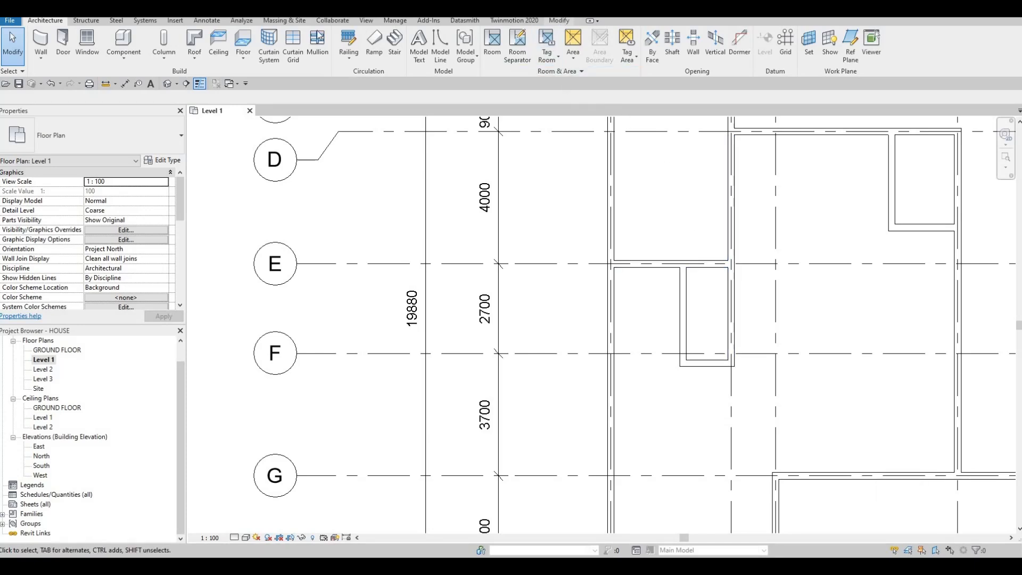
pyautogui.click(560, 22)
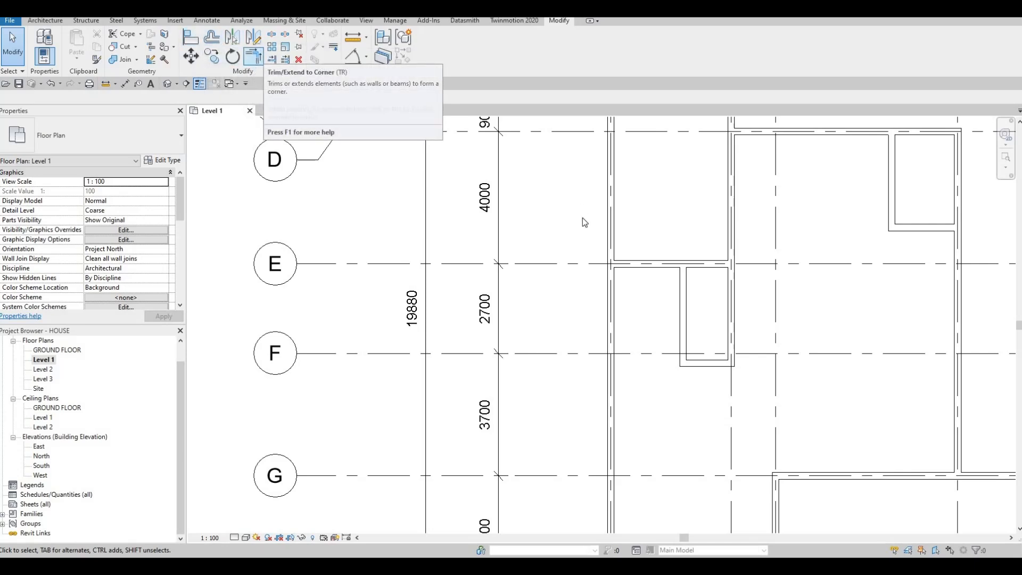
pyautogui.press('Escape')
pyautogui.press('Escape')
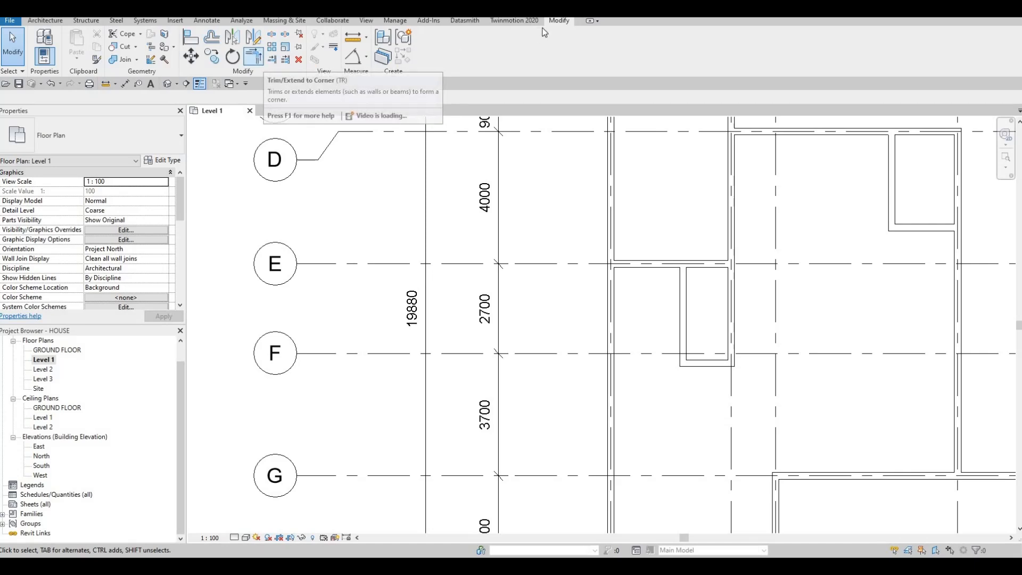
pyautogui.click(254, 56)
pyautogui.press('Escape')
pyautogui.moveTo(683, 263); pyautogui.dragTo(671, 227, button='middle')
pyautogui.press('Escape')
pyautogui.press('Escape')
# Set the small room's vertical interior wall between grids E and F to 2500 mm from the grid 1 wall
pyautogui.click(671, 297)
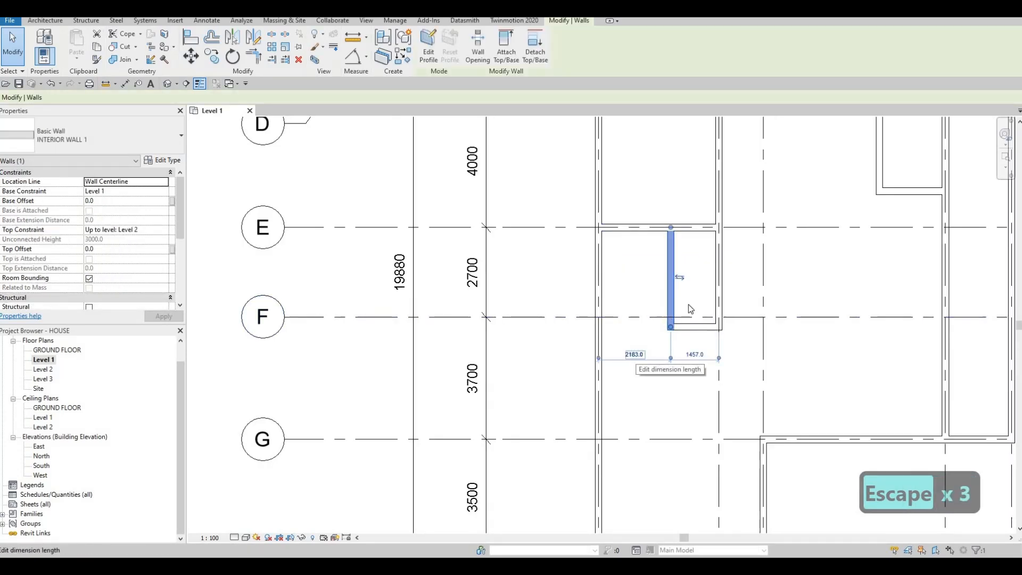
pyautogui.click(638, 353)
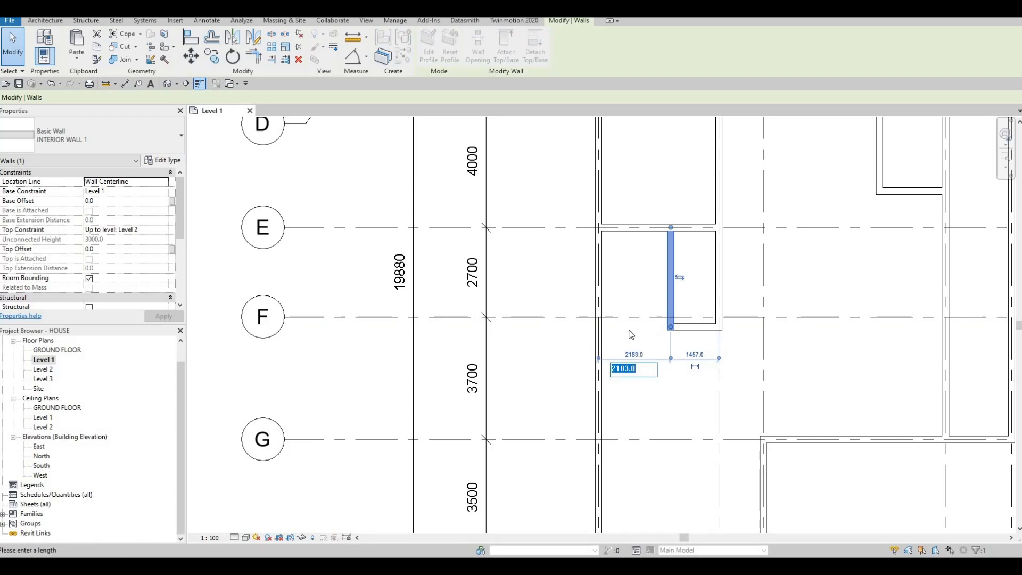
pyautogui.write('2500')
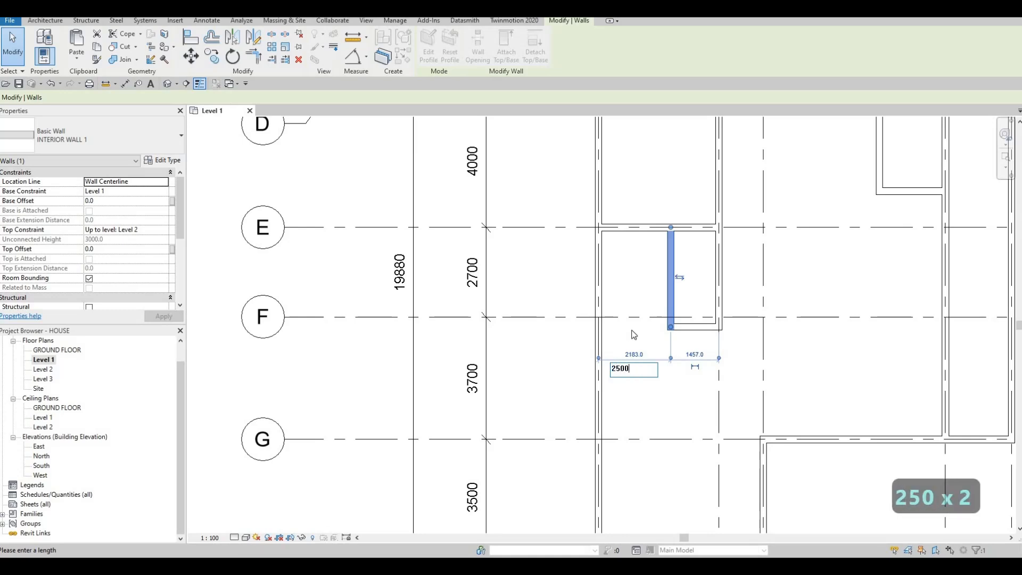
pyautogui.press('Return')
pyautogui.press('Escape')
pyautogui.press('Escape')
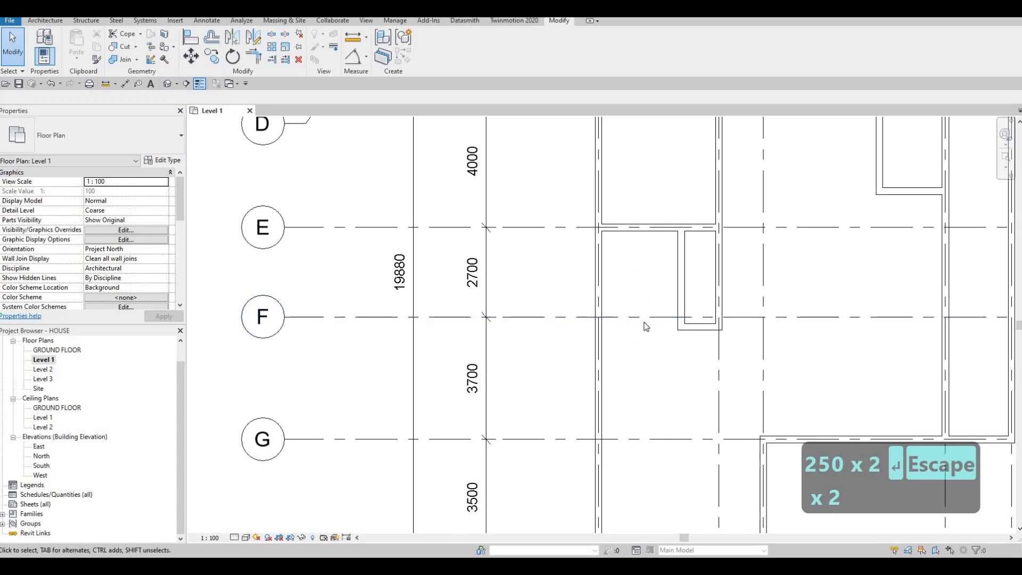
# Examine the wall layout around the small room at grids E to F and down to grid I
pyautogui.moveTo(719, 323); pyautogui.dragTo(741, 302, button='middle')
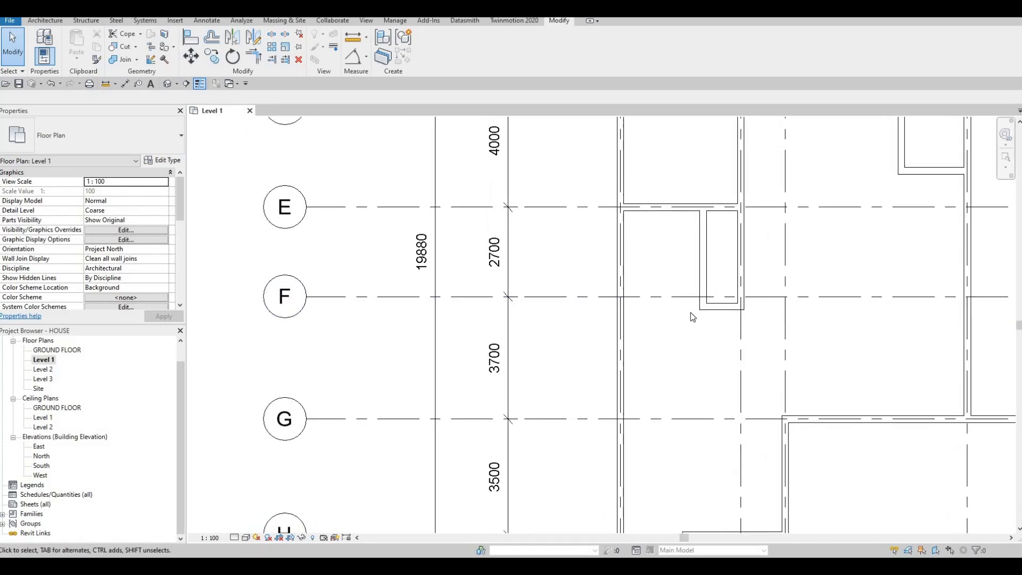
pyautogui.moveTo(670, 336); pyautogui.dragTo(636, 304, button='middle')
pyautogui.scroll(-1, 636, 305)
pyautogui.moveTo(672, 273); pyautogui.dragTo(685, 269, button='middle')
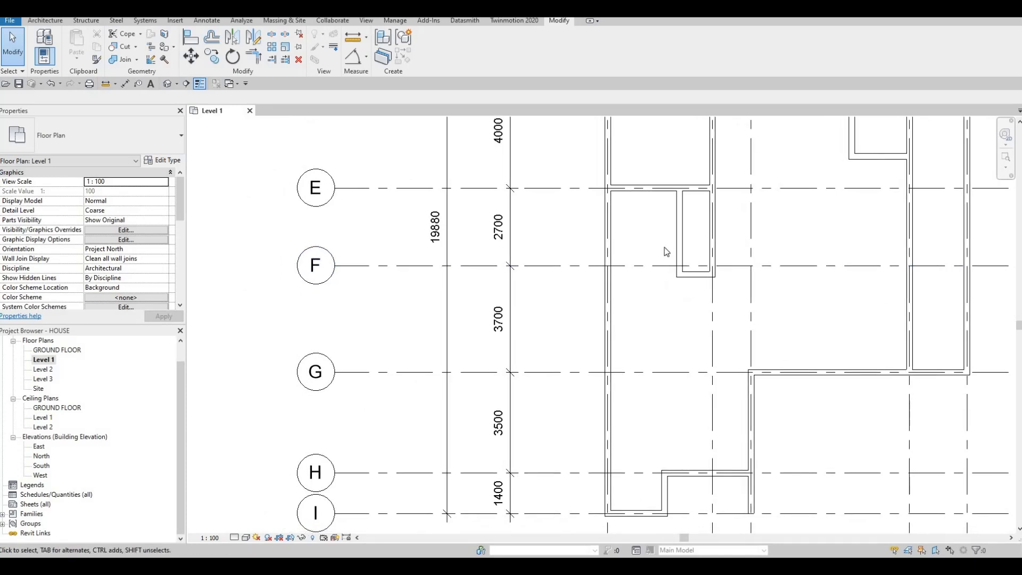
pyautogui.scroll(-1, 678, 238)
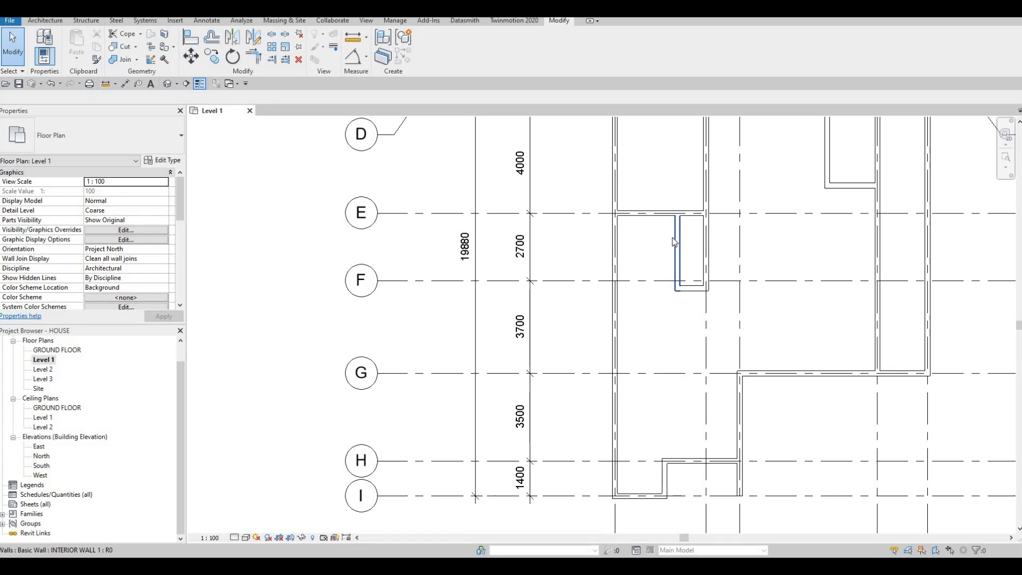
pyautogui.scroll(2, 672, 240)
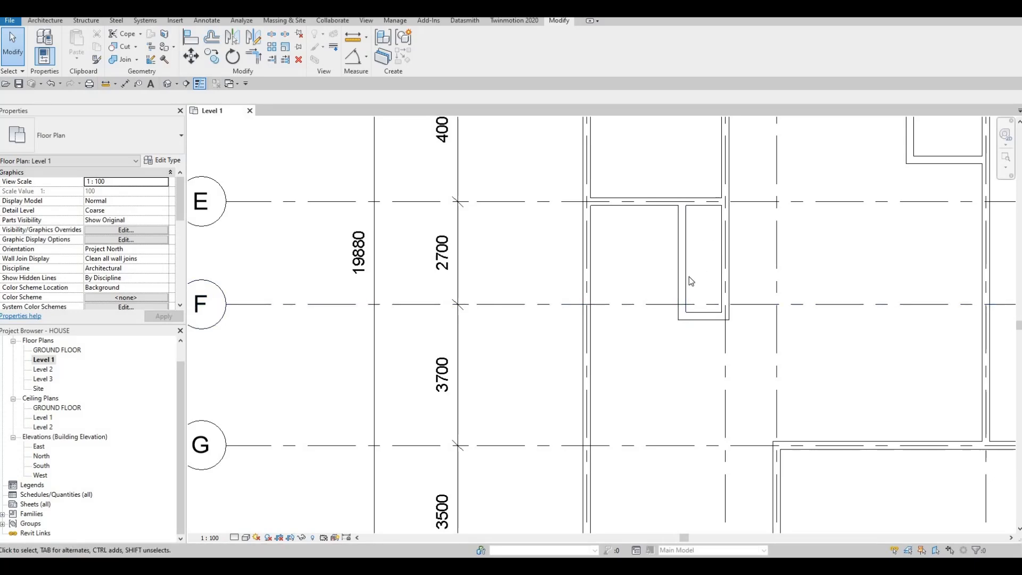
pyautogui.moveTo(691, 280); pyautogui.dragTo(692, 313, button='middle')
pyautogui.scroll(-1, 692, 313)
pyautogui.scroll(-1, 690, 287)
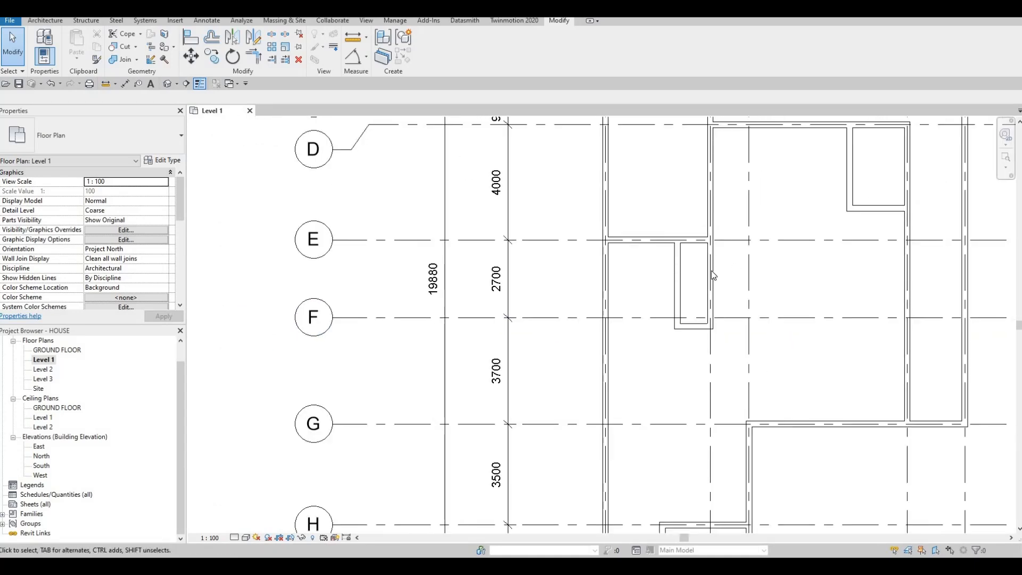
pyautogui.press('F1')
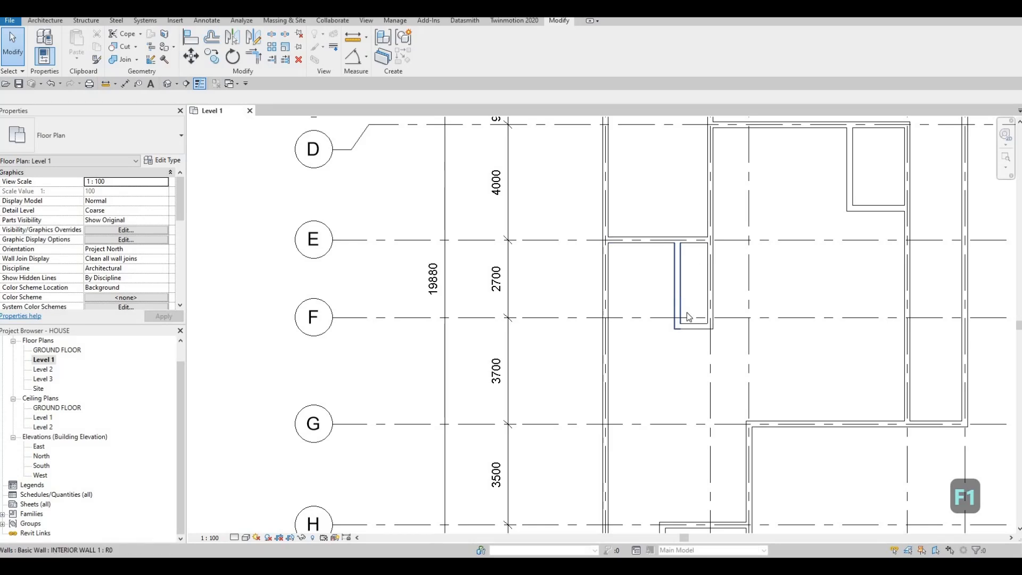
pyautogui.scroll(-3, 685, 290)
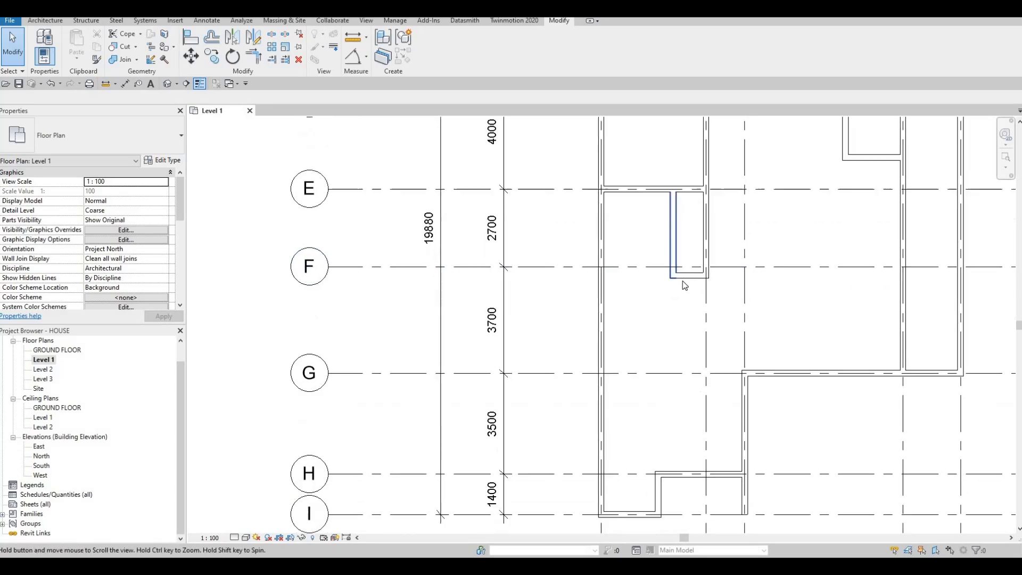
pyautogui.moveTo(674, 219); pyautogui.dragTo(661, 251, button='middle')
pyautogui.scroll(1, 659, 248)
pyautogui.scroll(1, 659, 247)
pyautogui.scroll(-1, 659, 248)
pyautogui.scroll(-1, 656, 261)
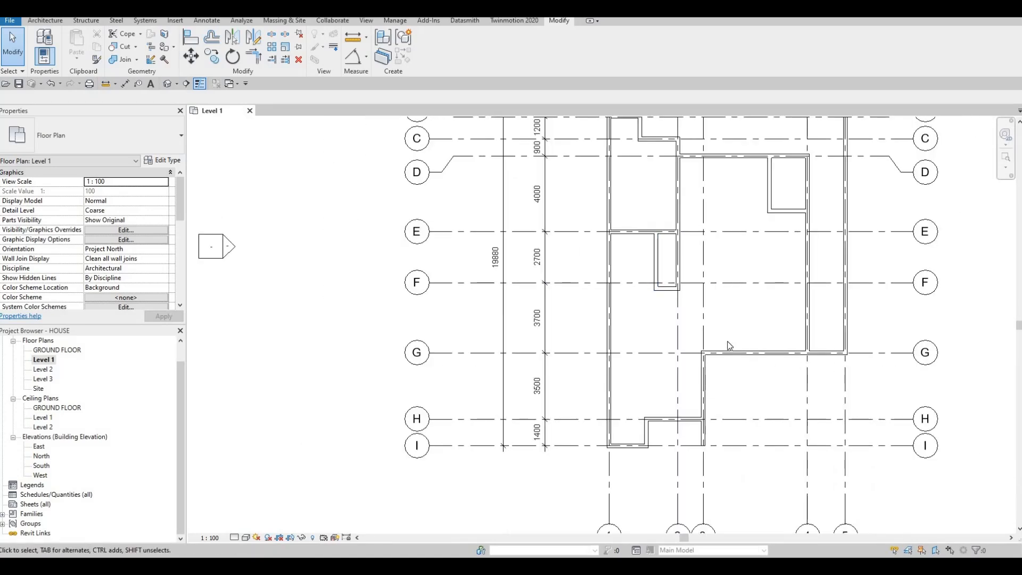
pyautogui.scroll(2, 646, 298)
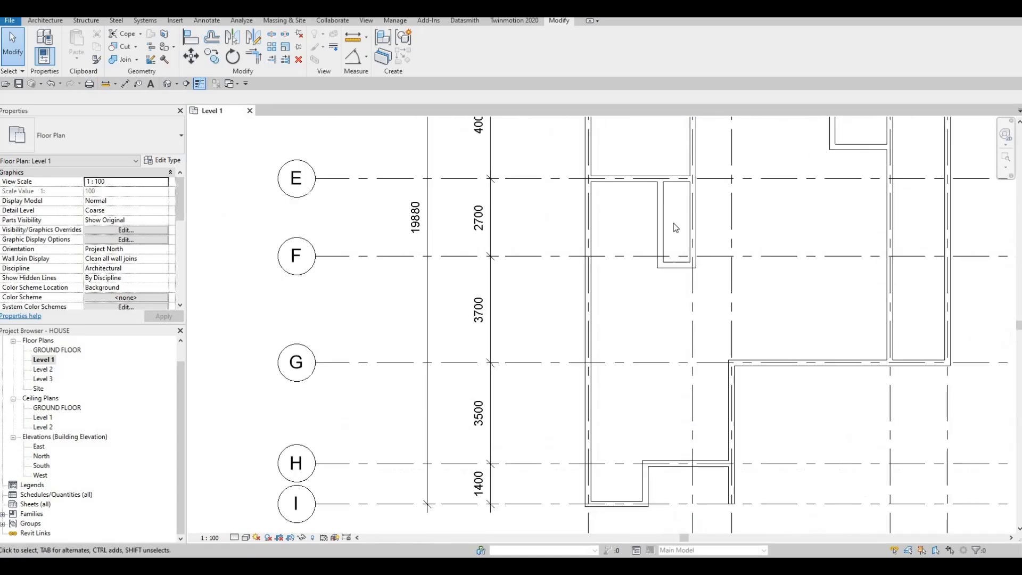
pyautogui.scroll(-1, 985, 329)
pyautogui.moveTo(984, 330); pyautogui.dragTo(871, 349, button='middle')
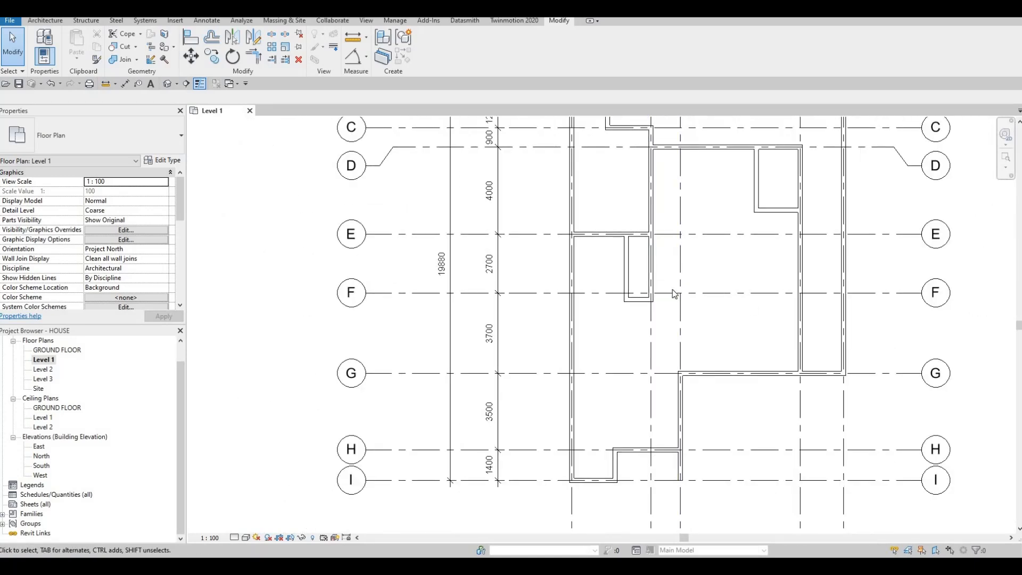
# Draw a wall of the same type as the grid 2 interior wall, running about 2000 mm up grid 3 from grid G
pyautogui.moveTo(679, 291); pyautogui.dragTo(678, 259, button='middle')
pyautogui.press('Escape')
pyautogui.click(648, 243)
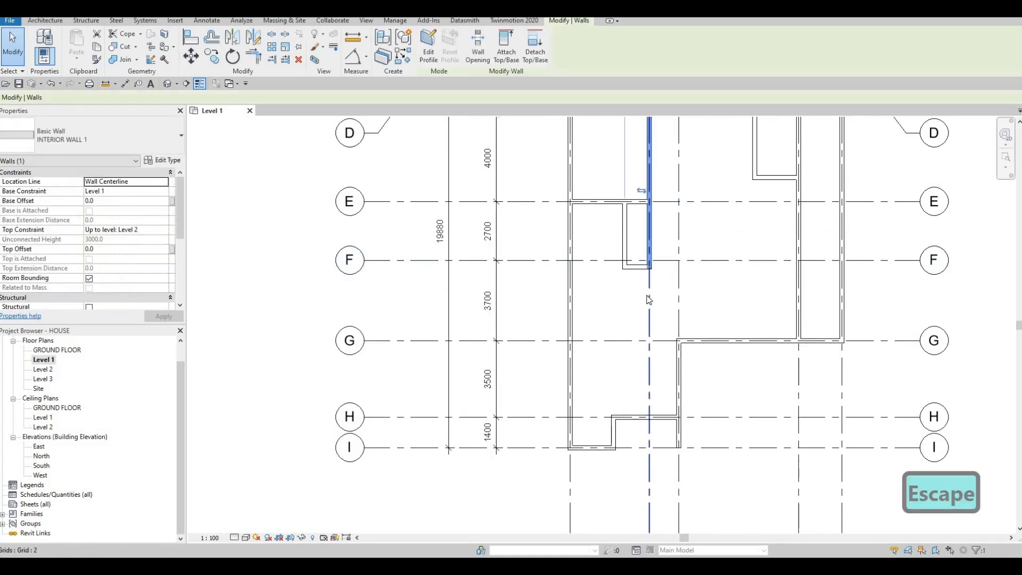
pyautogui.press('c')
pyautogui.press('s')
pyautogui.scroll(2, 676, 340)
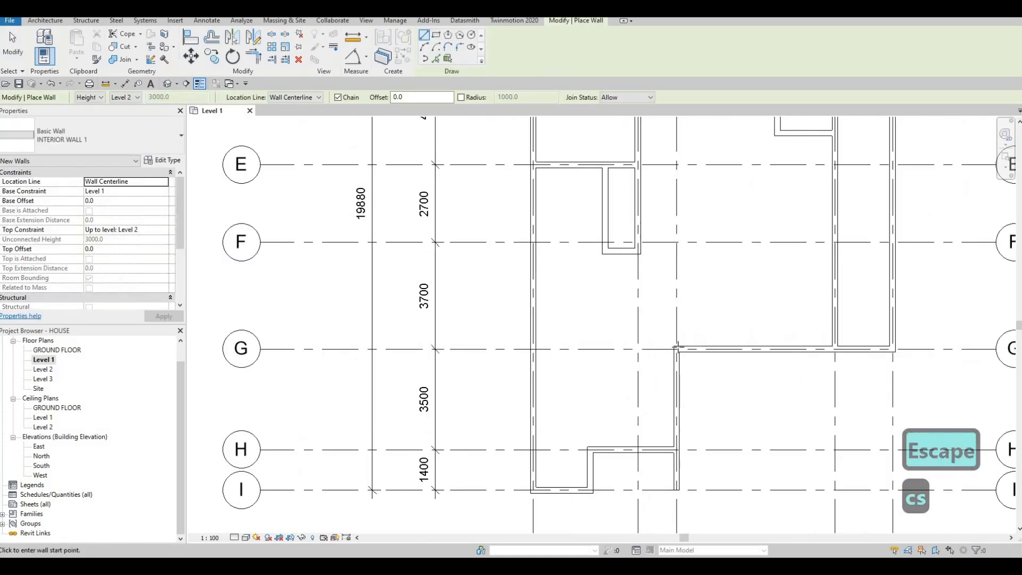
pyautogui.click(677, 348)
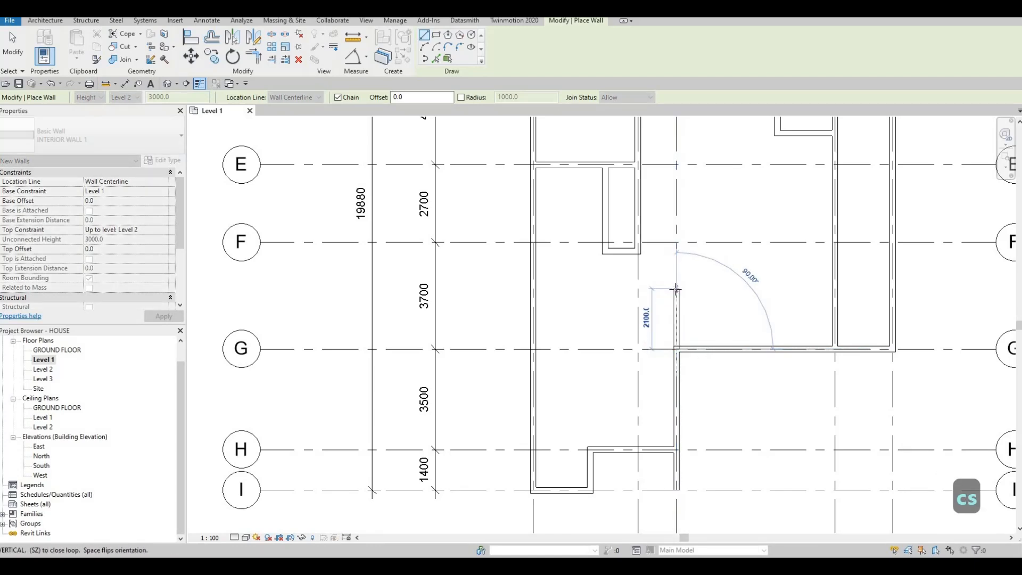
pyautogui.click(677, 290)
pyautogui.press('Escape')
pyautogui.press('Escape')
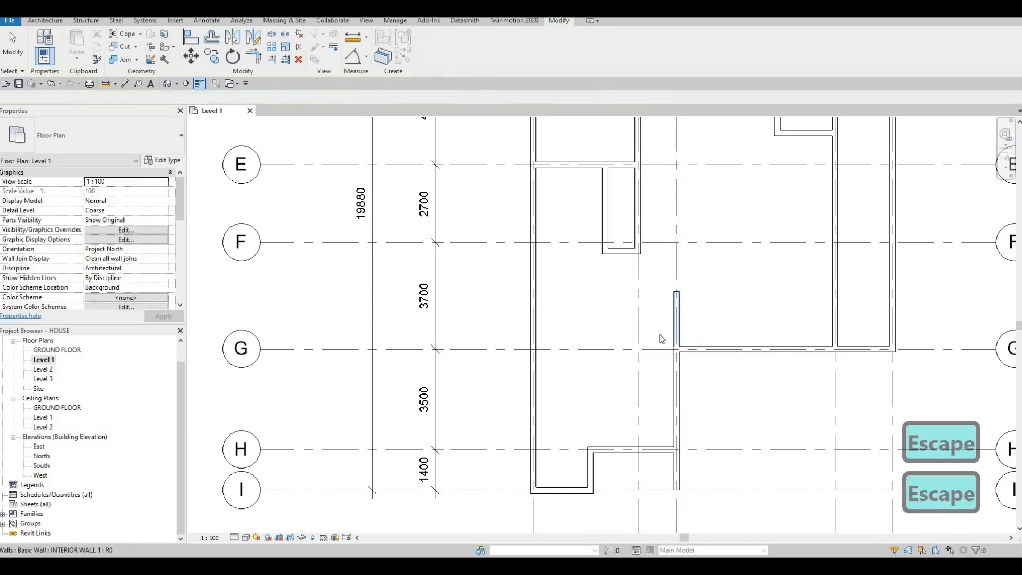
# Check the length and clearances of the new interior wall on grid 3 above grid G
pyautogui.click(676, 320)
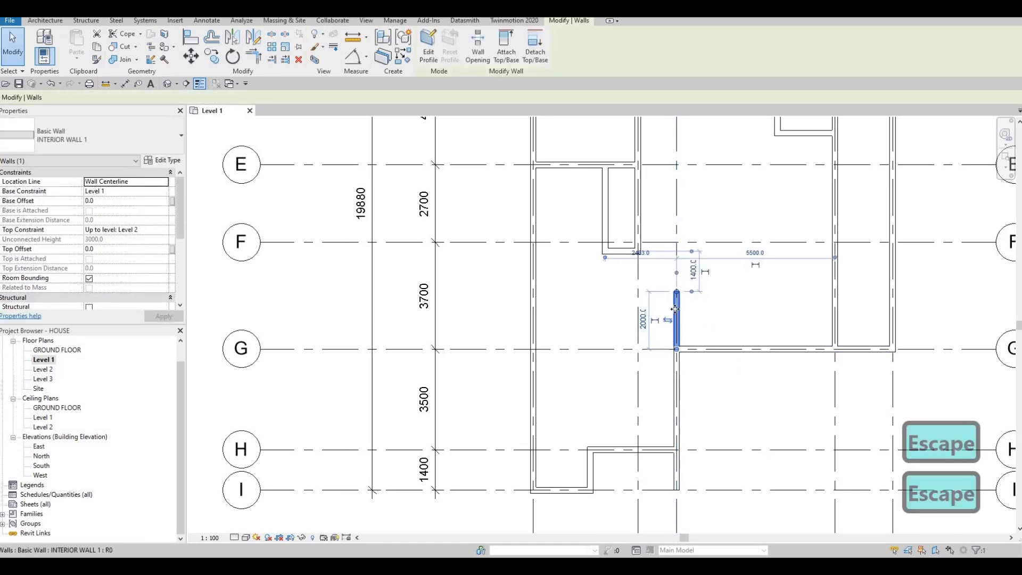
pyautogui.moveTo(682, 342); pyautogui.dragTo(697, 342, button='middle')
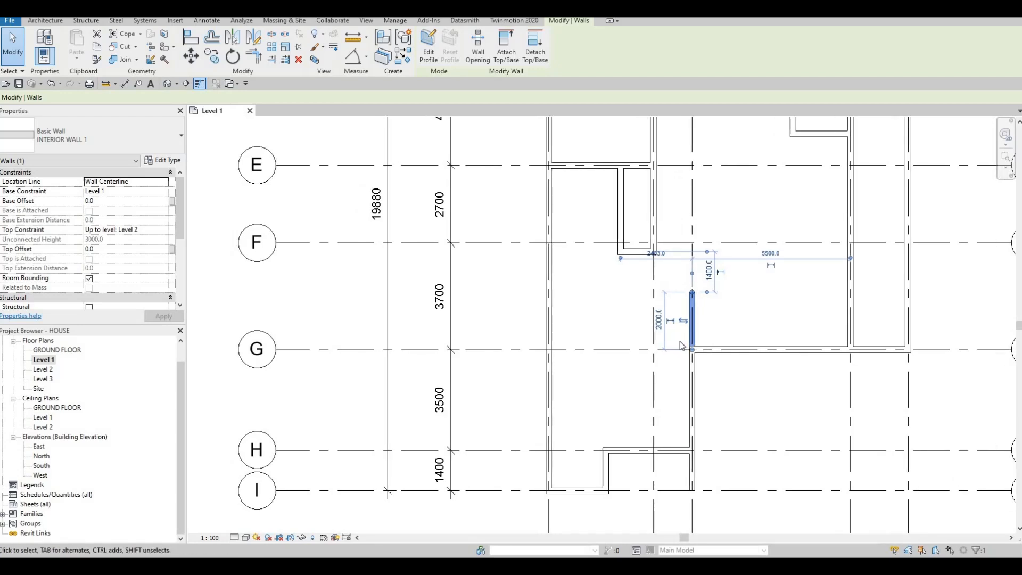
pyautogui.moveTo(775, 334); pyautogui.dragTo(765, 347, button='middle')
pyautogui.press('Escape')
pyautogui.press('Escape')
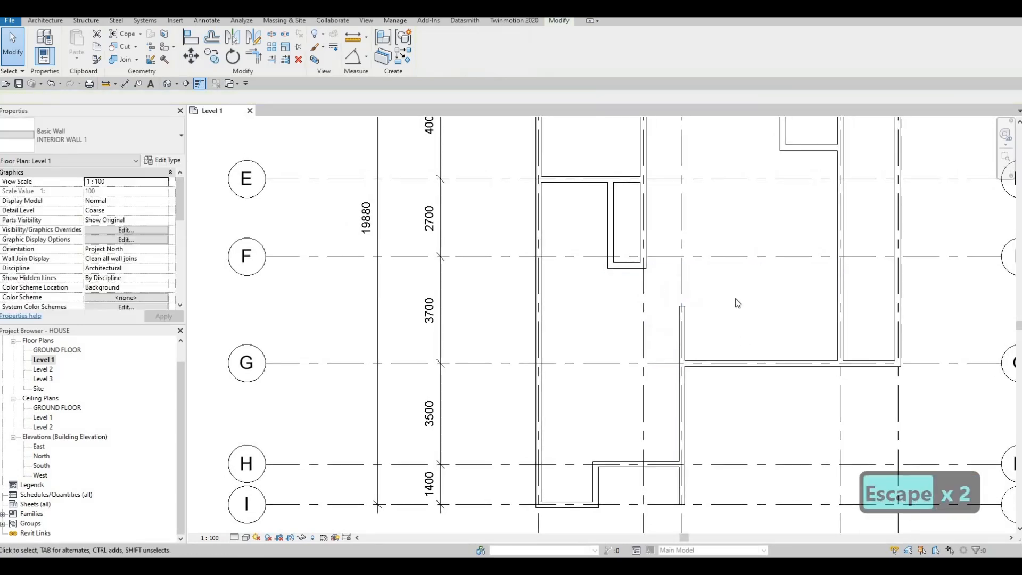
# Review the wall layout across the whole Level 1 plan from grid A to grid I
pyautogui.scroll(-2, 678, 348)
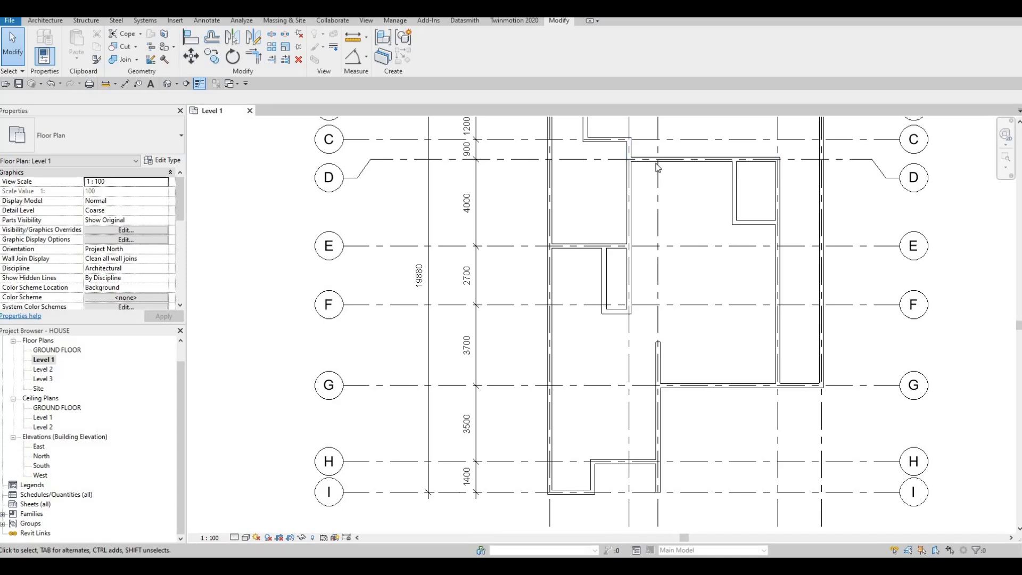
pyautogui.moveTo(661, 214); pyautogui.dragTo(668, 302, button='middle')
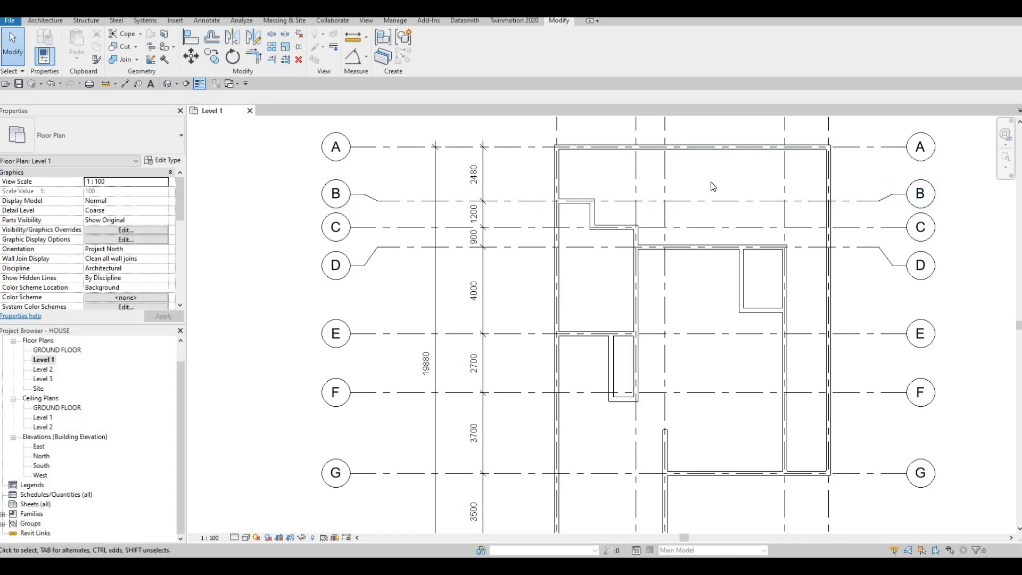
pyautogui.moveTo(725, 230)
pyautogui.mouseDown(button='middle')
pyautogui.moveTo(746, 177)
pyautogui.moveTo(731, 223)
pyautogui.mouseUp(button='middle')
pyautogui.scroll(-1, 717, 244)
pyautogui.moveTo(712, 256); pyautogui.dragTo(726, 212, button='middle')
pyautogui.moveTo(678, 268); pyautogui.dragTo(681, 245, button='middle')
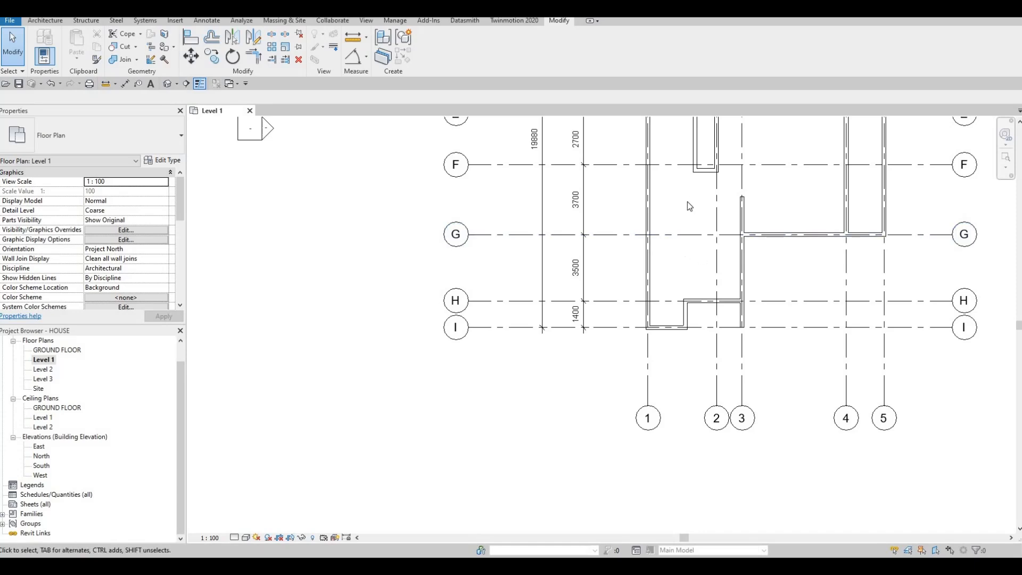
pyautogui.moveTo(734, 310); pyautogui.dragTo(734, 306, button='middle')
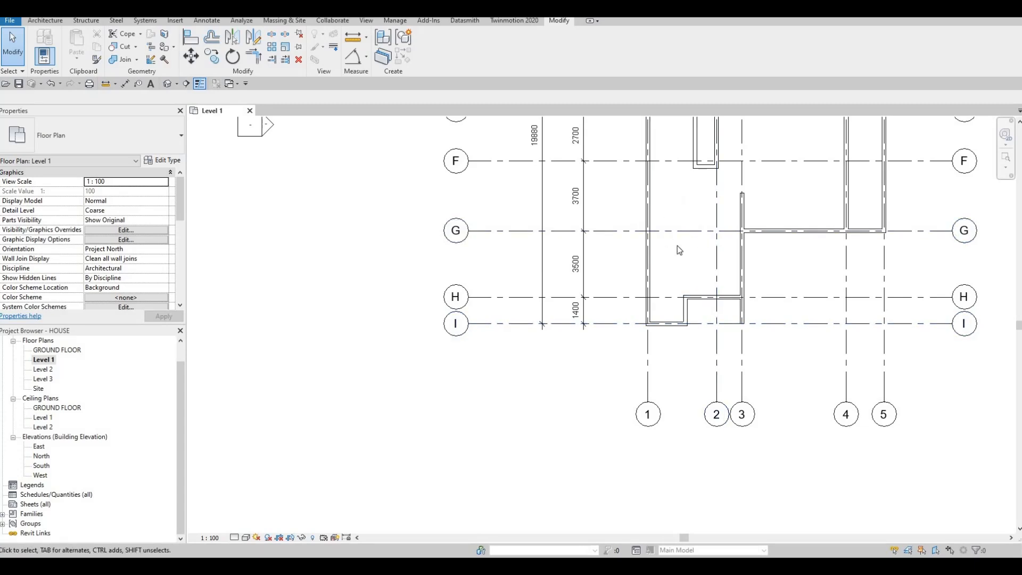
pyautogui.moveTo(734, 194); pyautogui.dragTo(716, 289, button='middle')
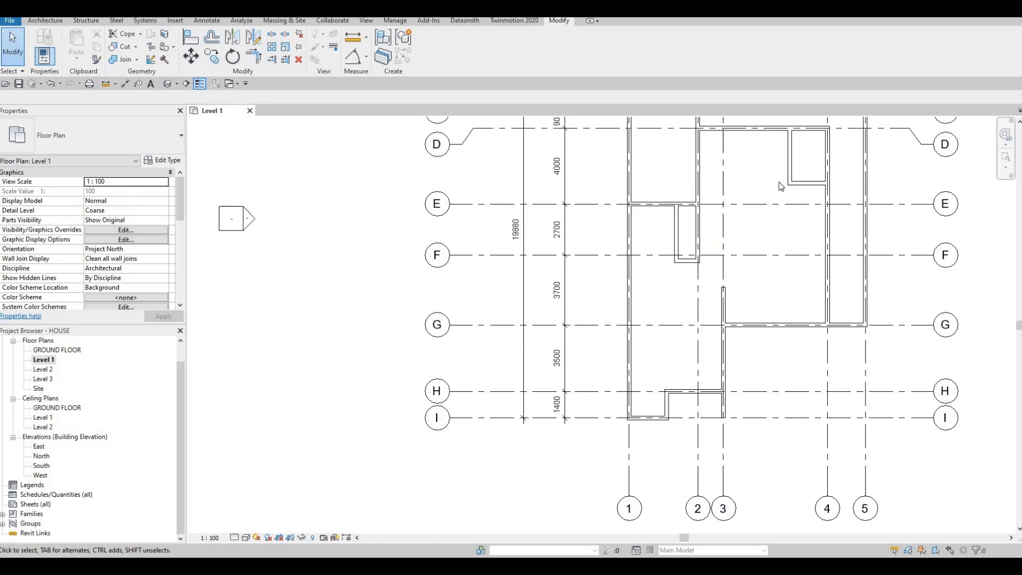
pyautogui.moveTo(673, 309)
pyautogui.mouseDown(button='middle')
pyautogui.moveTo(693, 301)
pyautogui.moveTo(695, 279)
pyautogui.moveTo(681, 298)
pyautogui.mouseUp(button='middle')
pyautogui.scroll(-1, 694, 279)
pyautogui.moveTo(691, 200); pyautogui.dragTo(698, 251, button='middle')
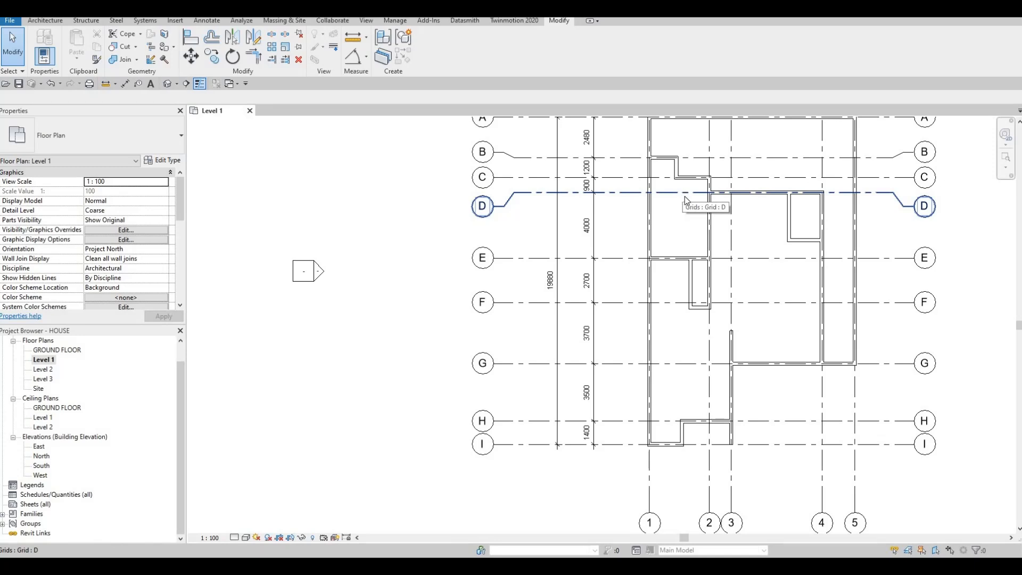
# Draw interior walls matching the grid 2 wall: about 1600 mm down from the stepped wall corner at grid C, then across to the grid 1 wall
pyautogui.scroll(3, 670, 178)
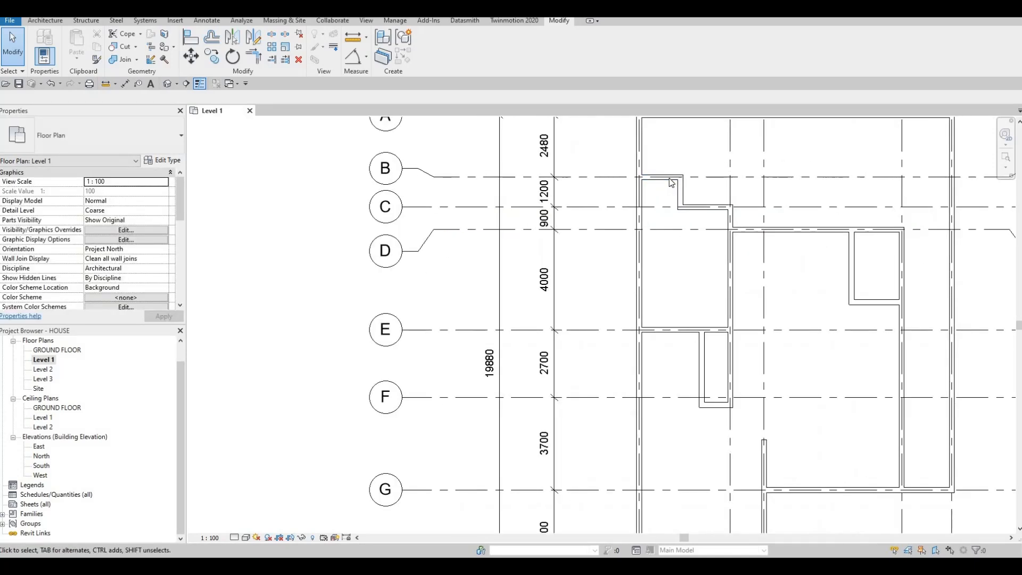
pyautogui.click(670, 184)
pyautogui.press('Escape')
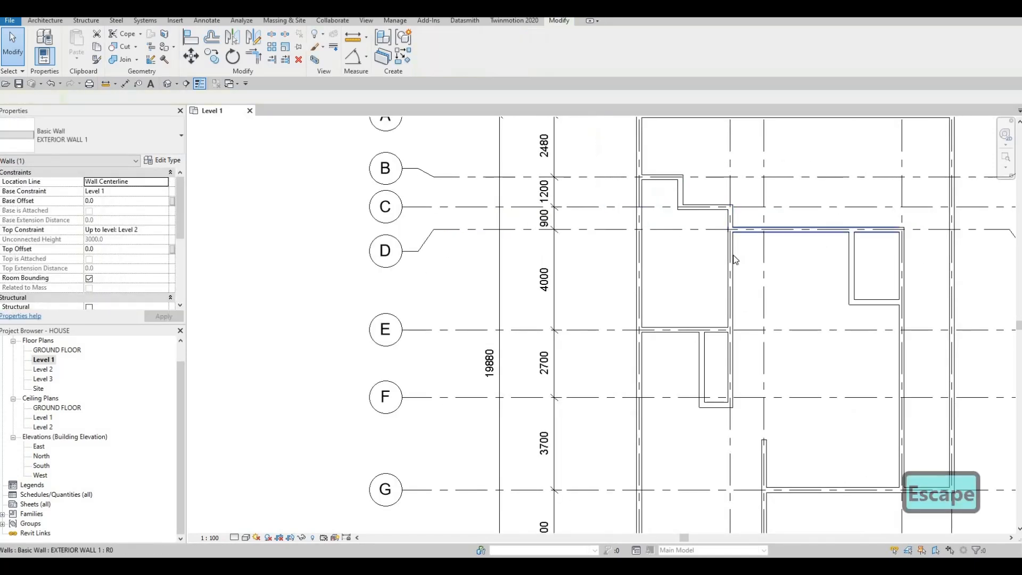
pyautogui.click(734, 260)
pyautogui.press('c')
pyautogui.press('s')
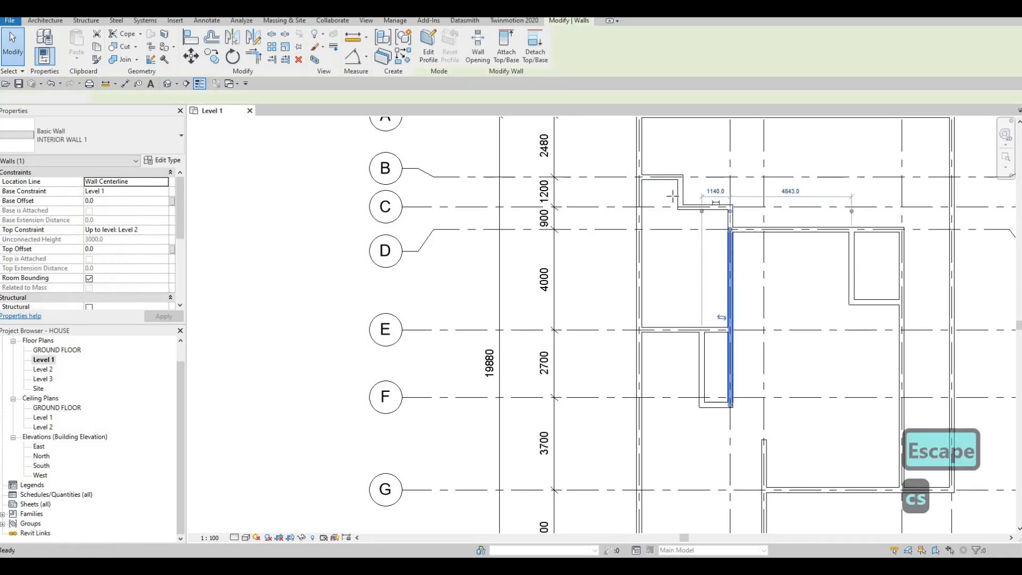
pyautogui.scroll(3, 692, 229)
pyautogui.scroll(1, 670, 181)
pyautogui.click(665, 179)
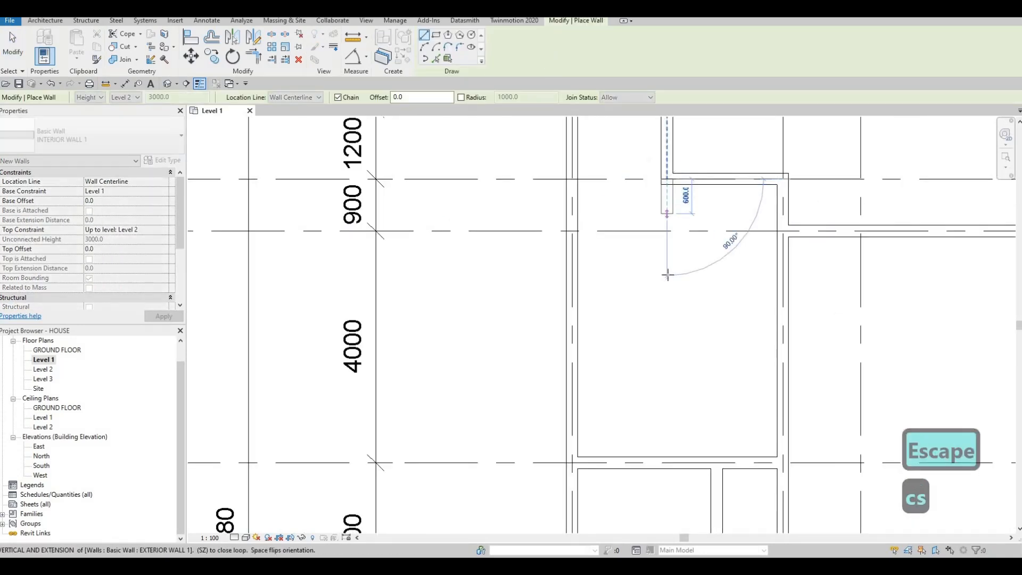
pyautogui.click(664, 268)
pyautogui.click(572, 272)
pyautogui.press('Escape')
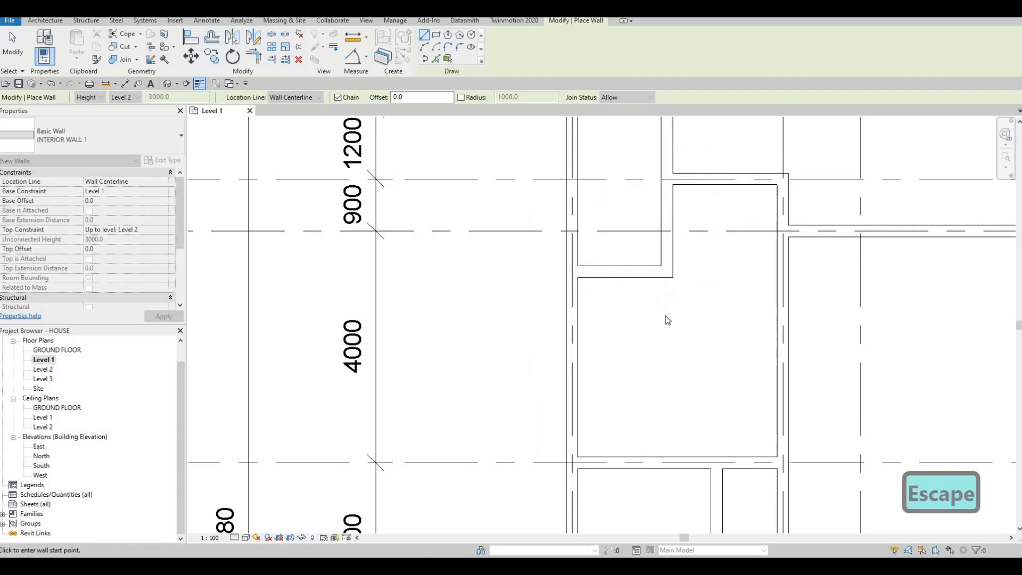
pyautogui.moveTo(628, 277); pyautogui.dragTo(664, 318, button='middle')
pyautogui.press('Escape')
pyautogui.press('Escape')
# Reference the short horizontal interior wall near grid D to grid B and set that distance to 2600 mm
pyautogui.scroll(-1, 665, 323)
pyautogui.click(626, 294)
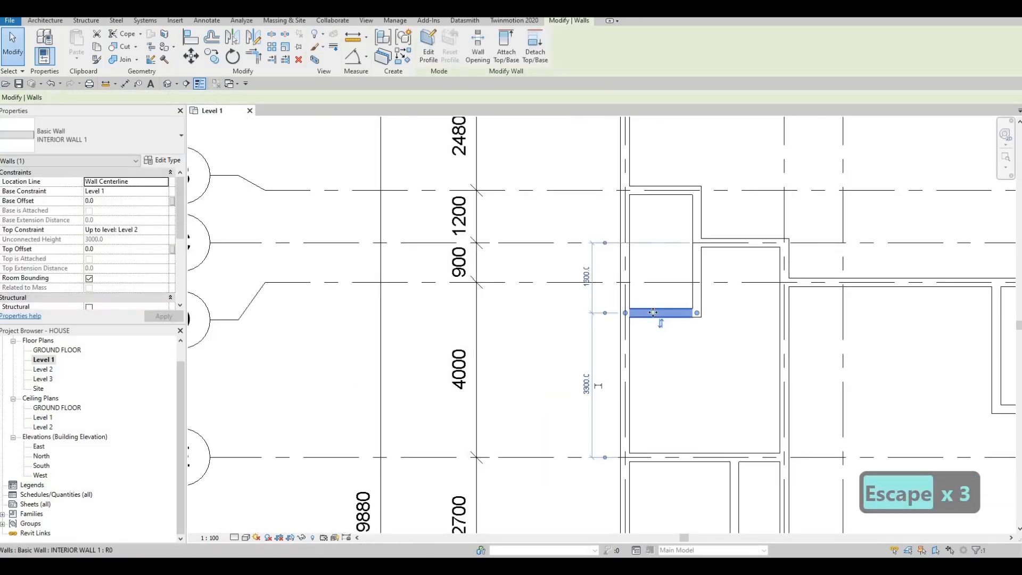
pyautogui.moveTo(619, 195); pyautogui.dragTo(650, 189)
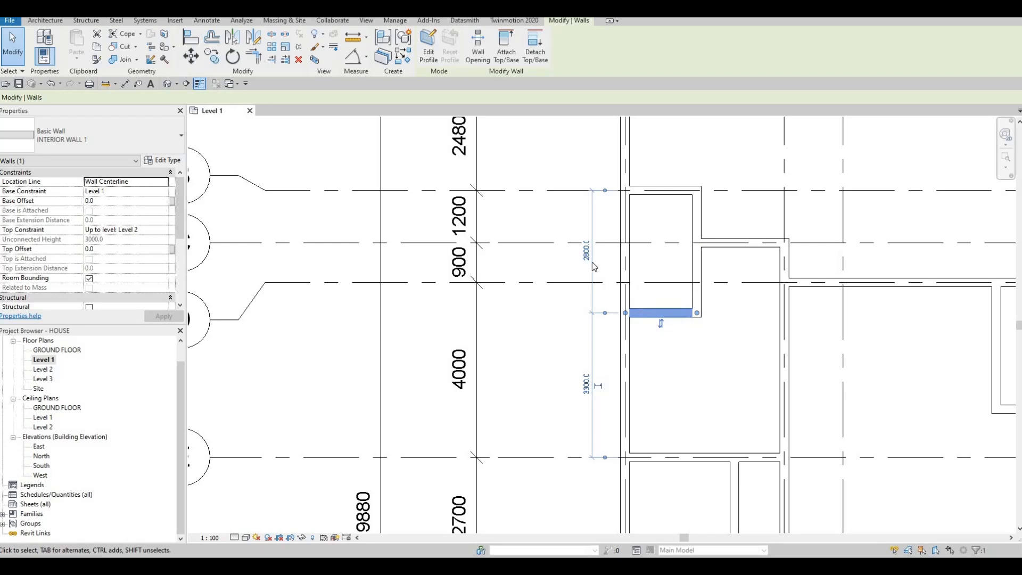
pyautogui.click(674, 291)
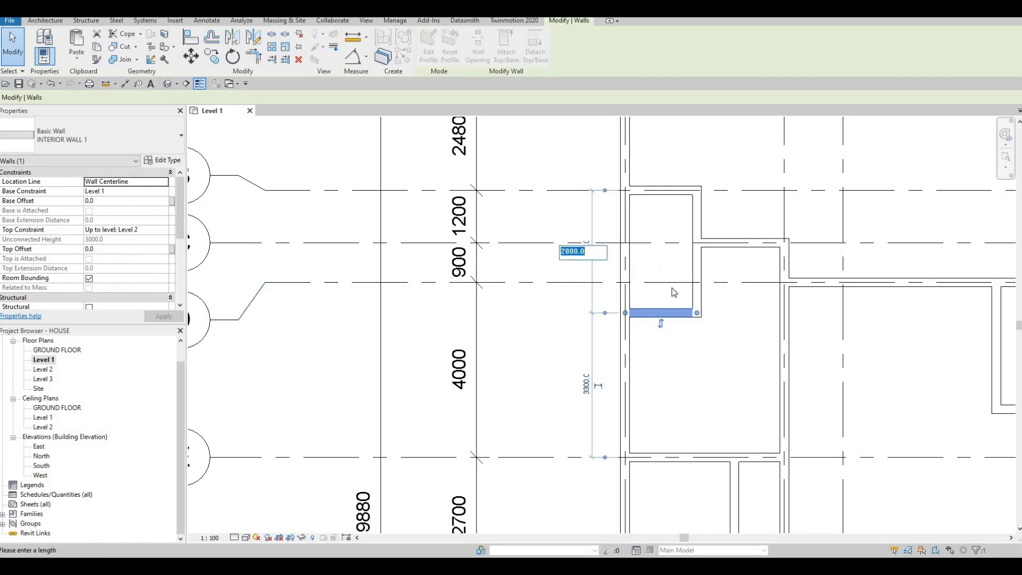
pyautogui.write('2600')
pyautogui.press('Return')
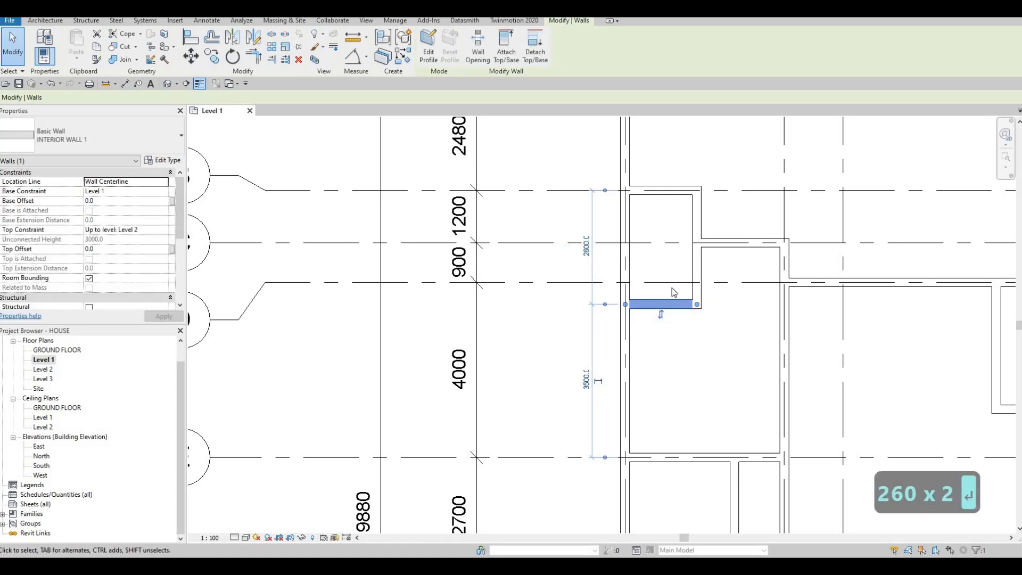
pyautogui.press('Escape')
pyautogui.press('Escape')
pyautogui.press('Escape')
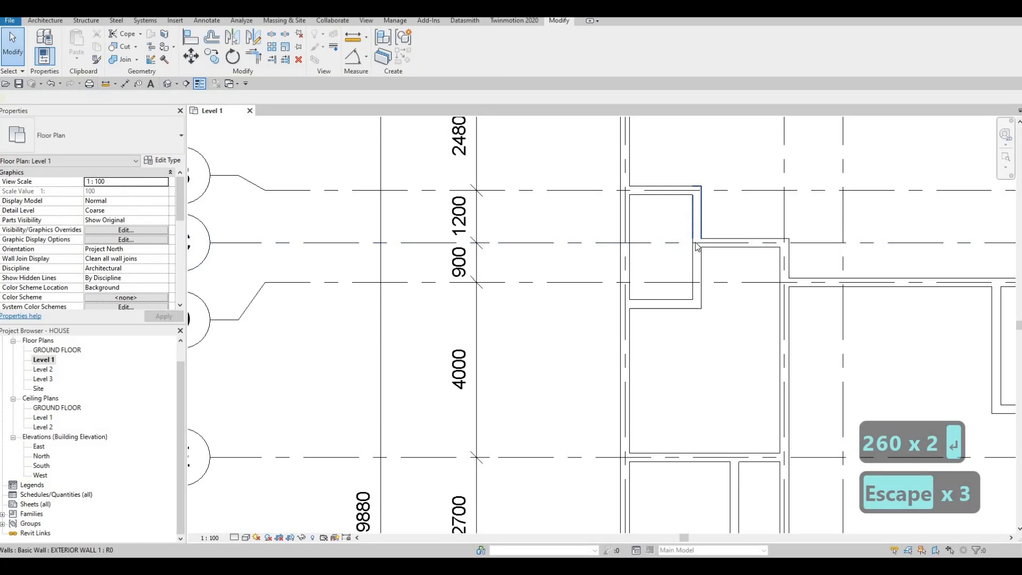
# Set the short vertical exterior wall between grids B and C to 1800 mm from the grid 1 wall
pyautogui.click(699, 237)
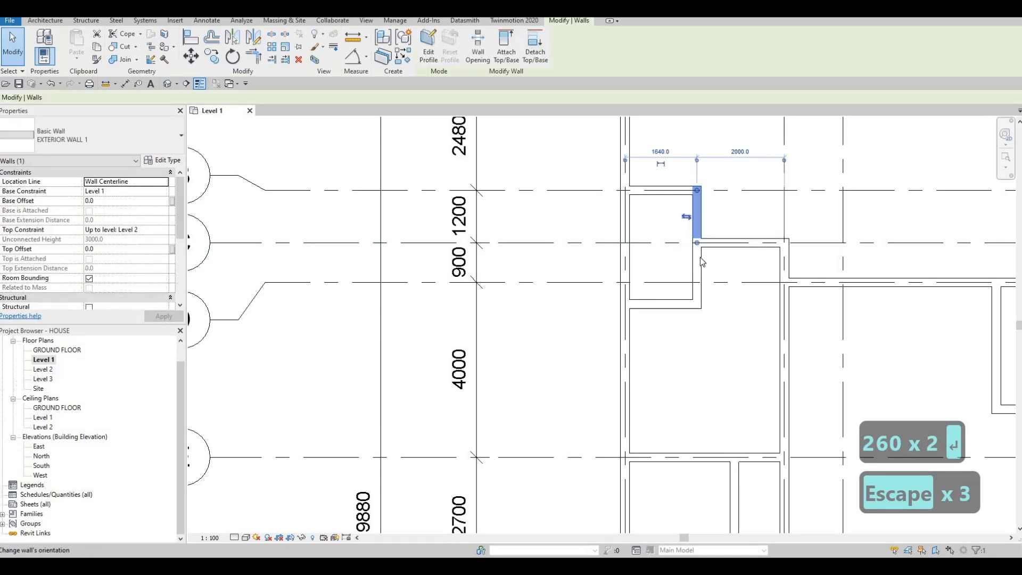
pyautogui.click(661, 166)
pyautogui.write('1800')
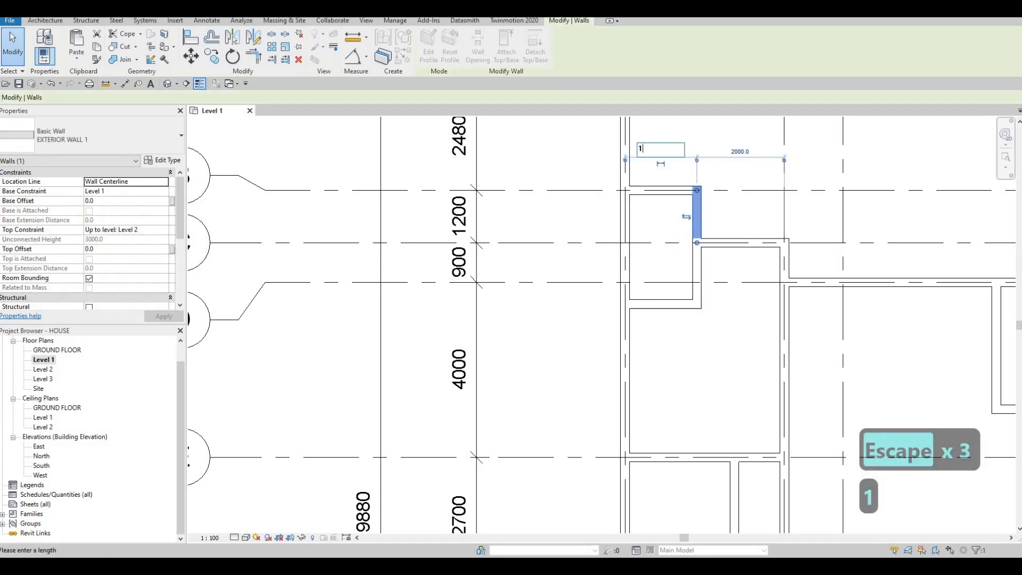
pyautogui.press('Return')
pyautogui.press('Escape')
pyautogui.press('Escape')
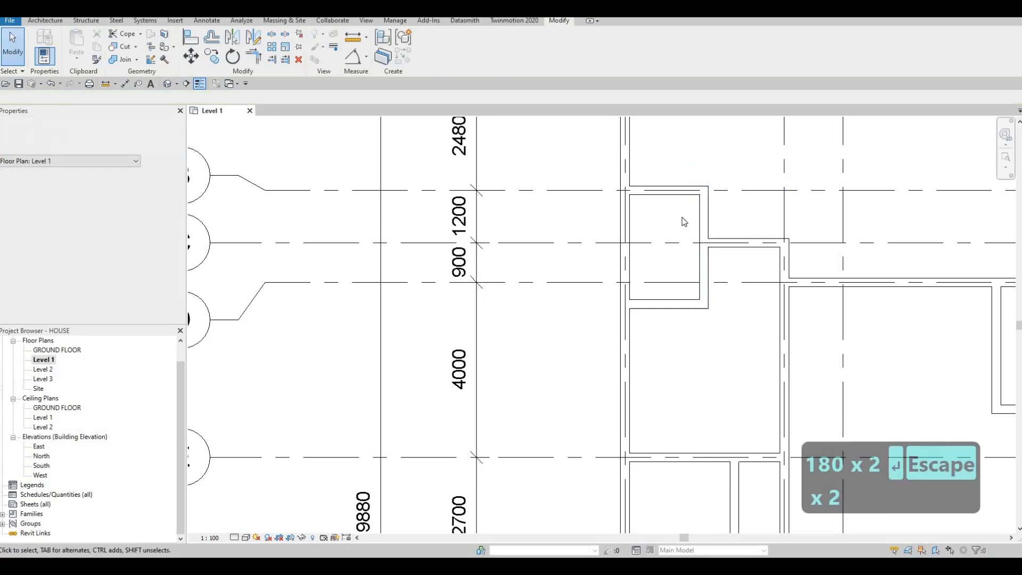
# Set the vertical interior wall below grid D to 2300 mm from the grid 4 wall
pyautogui.scroll(-3, 670, 237)
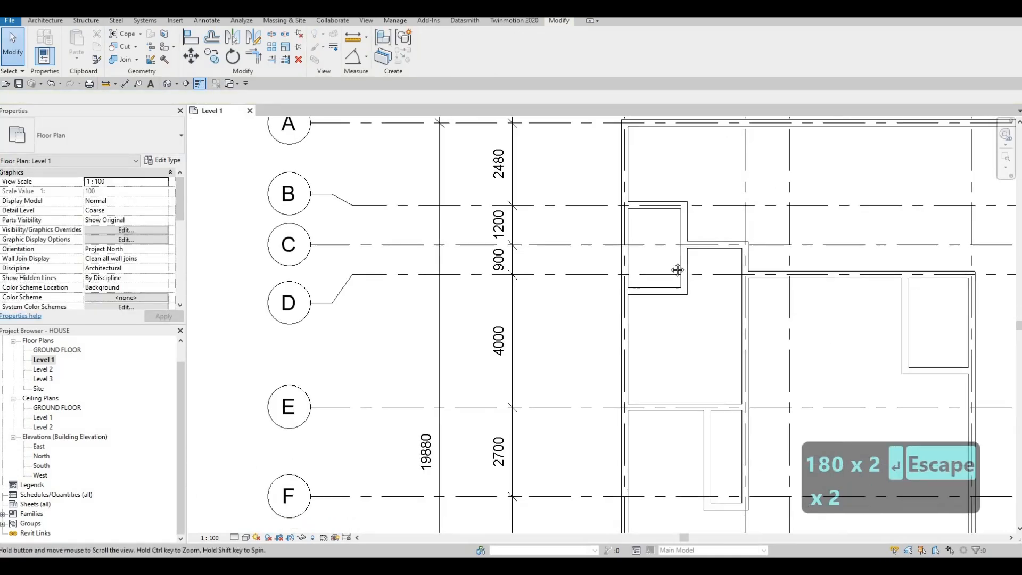
pyautogui.moveTo(654, 248); pyautogui.dragTo(654, 242, button='middle')
pyautogui.moveTo(774, 268); pyautogui.dragTo(747, 244, button='middle')
pyautogui.moveTo(838, 258); pyautogui.dragTo(830, 265, button='middle')
pyautogui.click(839, 263)
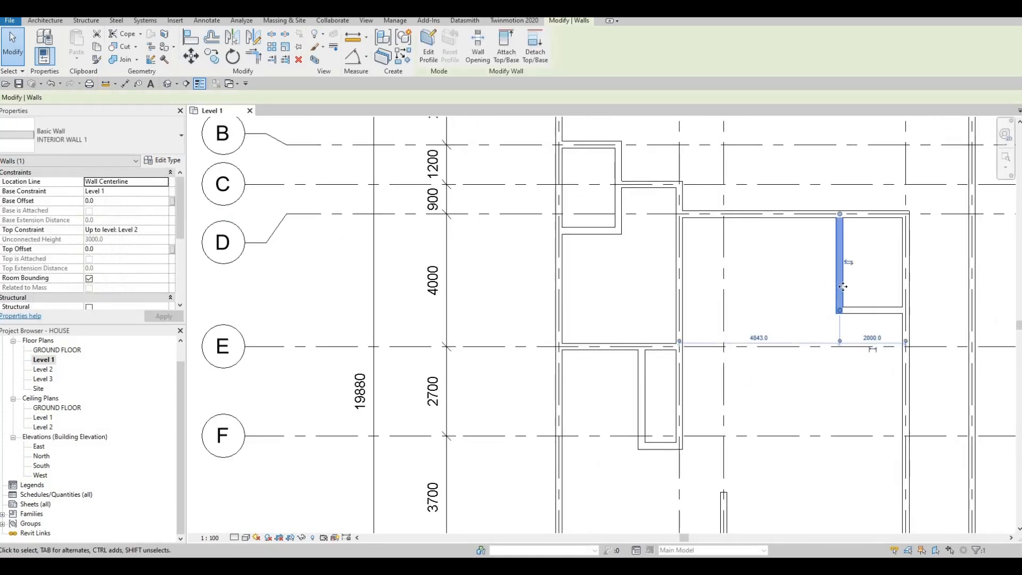
pyautogui.click(873, 339)
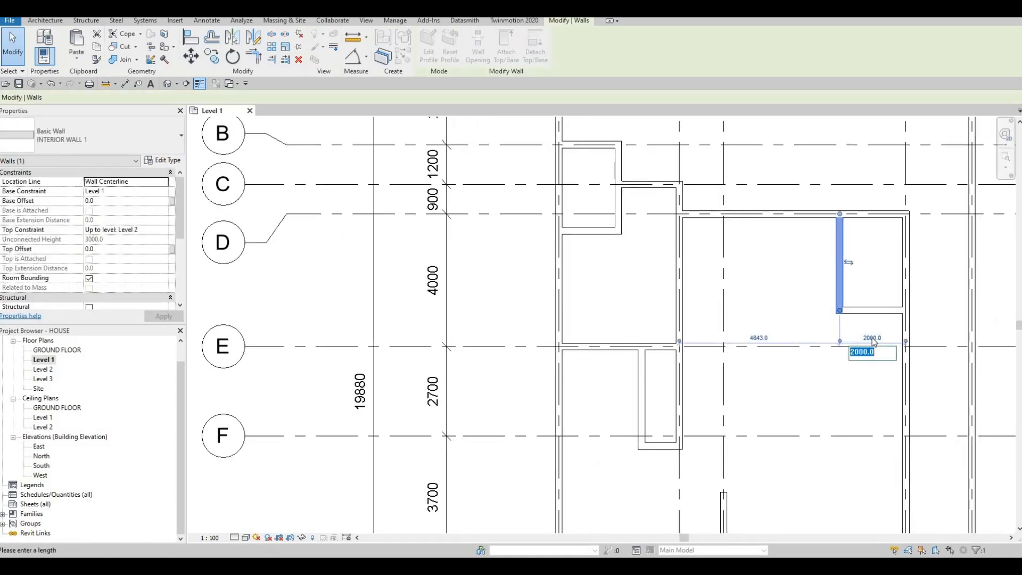
pyautogui.write('2300')
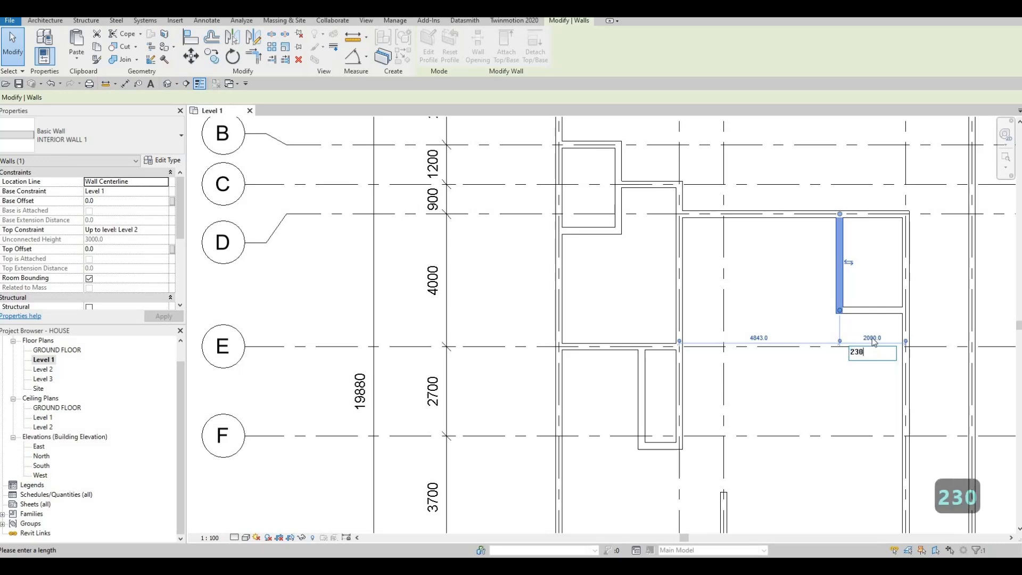
pyautogui.press('Return')
pyautogui.press('Escape')
pyautogui.press('Escape')
# Set the horizontal interior wall of the small room beside grid 4 to 3000 mm below grid D
pyautogui.click(865, 310)
pyautogui.click(935, 261)
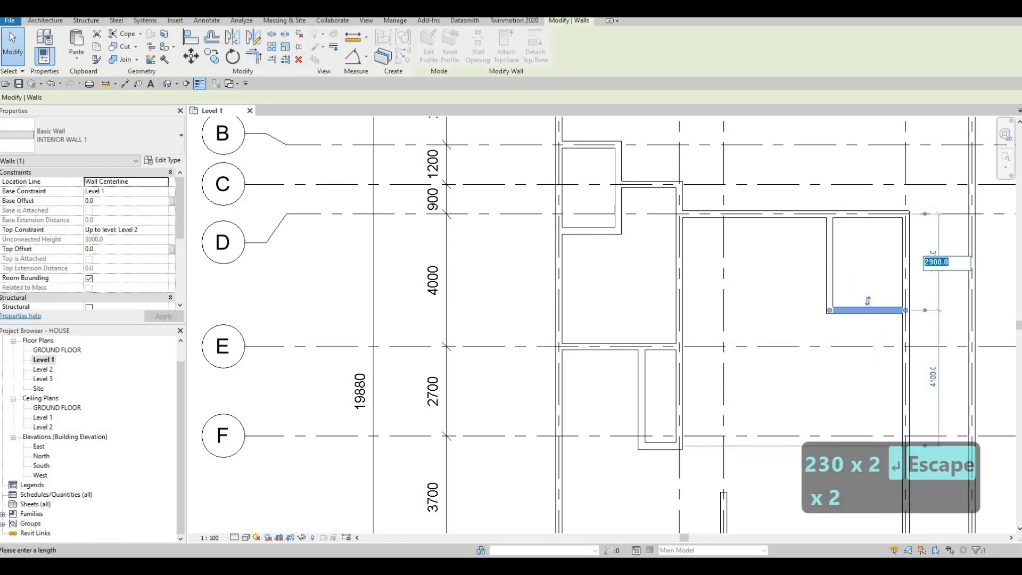
pyautogui.write('3')
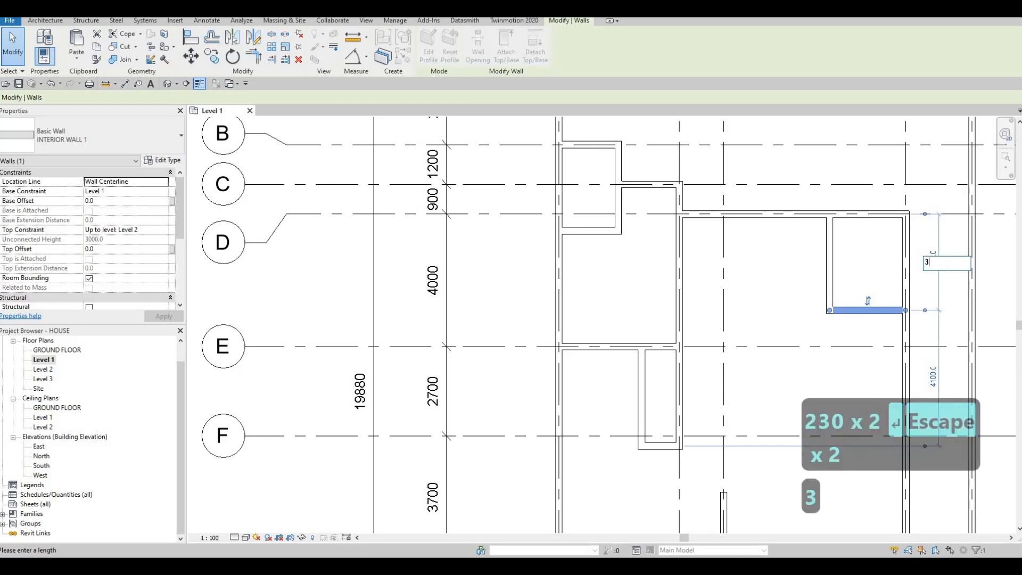
pyautogui.write('000')
pyautogui.press('Return')
pyautogui.press('Escape')
pyautogui.press('Escape')
# Review the wall layout of the Level 1 plan from grid B down to grid I
pyautogui.scroll(-1, 779, 267)
pyautogui.moveTo(779, 267); pyautogui.dragTo(799, 284, button='middle')
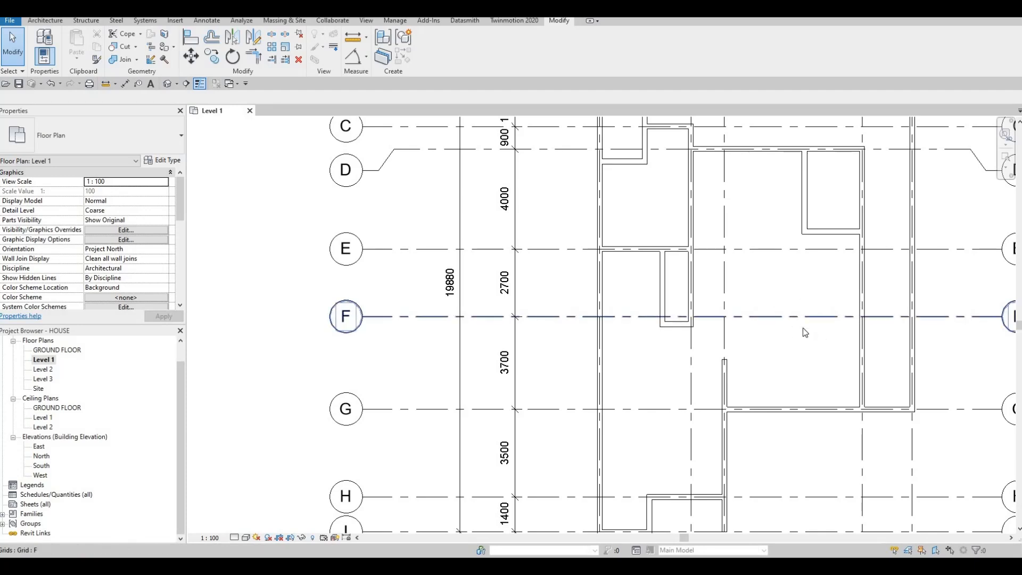
pyautogui.moveTo(780, 291); pyautogui.dragTo(801, 314, button='middle')
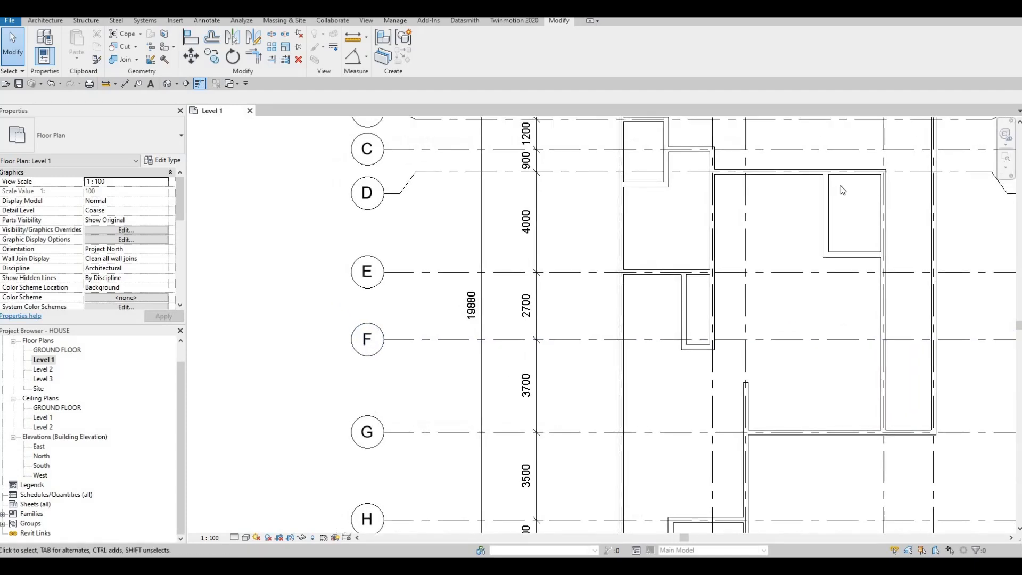
pyautogui.moveTo(834, 191); pyautogui.dragTo(844, 171, button='middle')
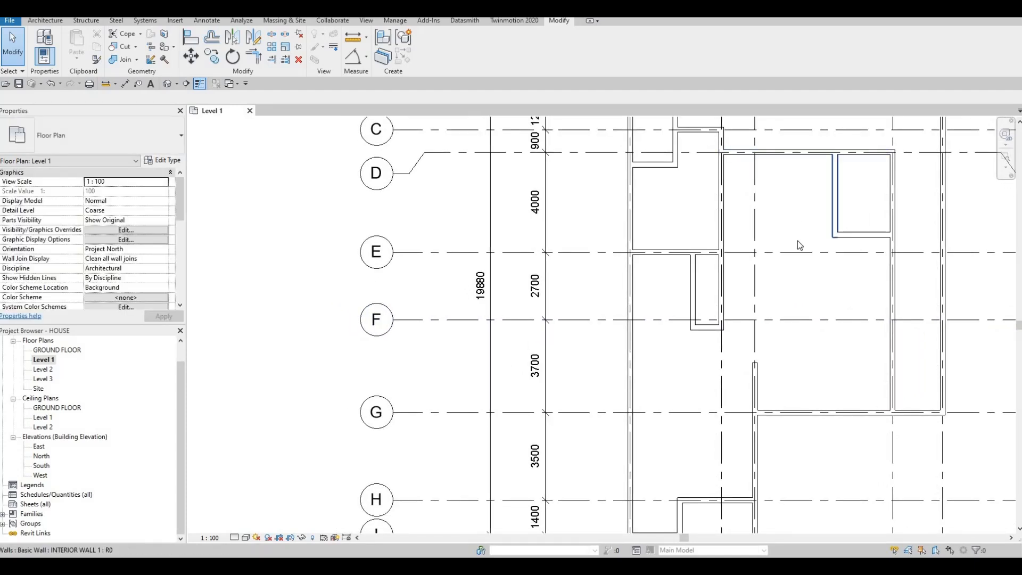
pyautogui.moveTo(799, 211); pyautogui.dragTo(758, 242, button='middle')
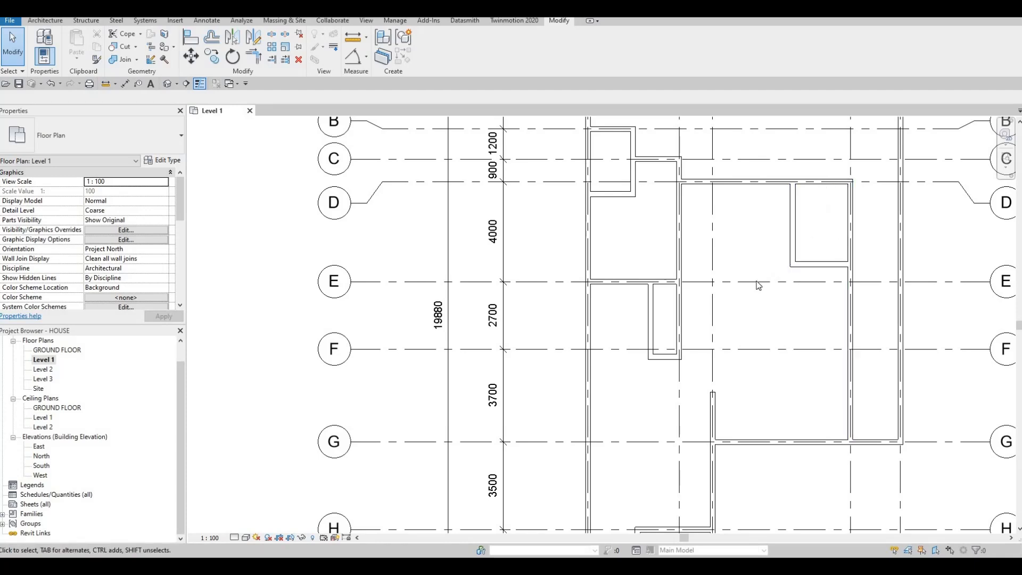
pyautogui.moveTo(763, 244); pyautogui.dragTo(780, 218, button='middle')
pyautogui.scroll(-1, 737, 252)
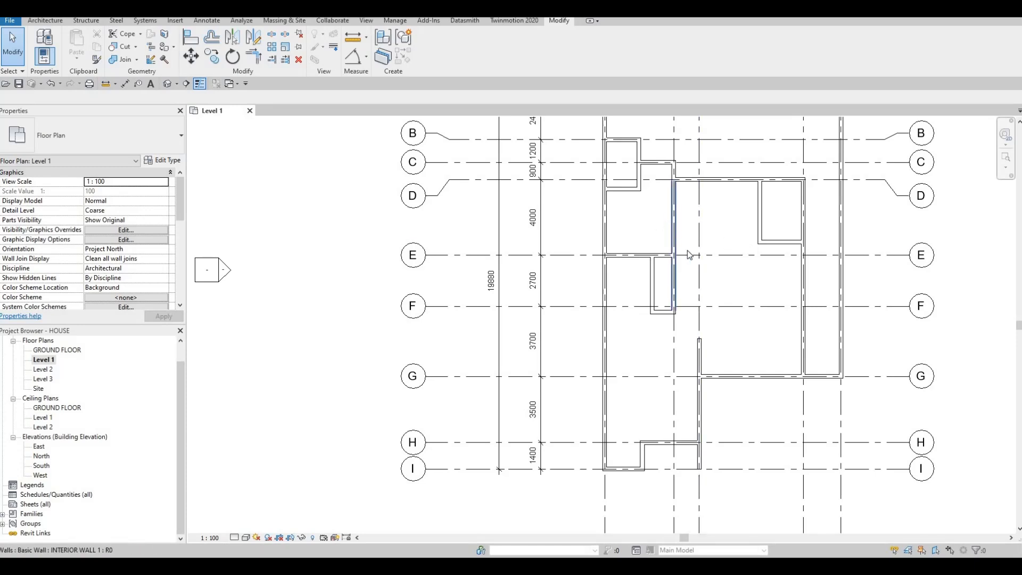
pyautogui.moveTo(684, 273); pyautogui.dragTo(741, 266, button='middle')
pyautogui.scroll(-1, 725, 276)
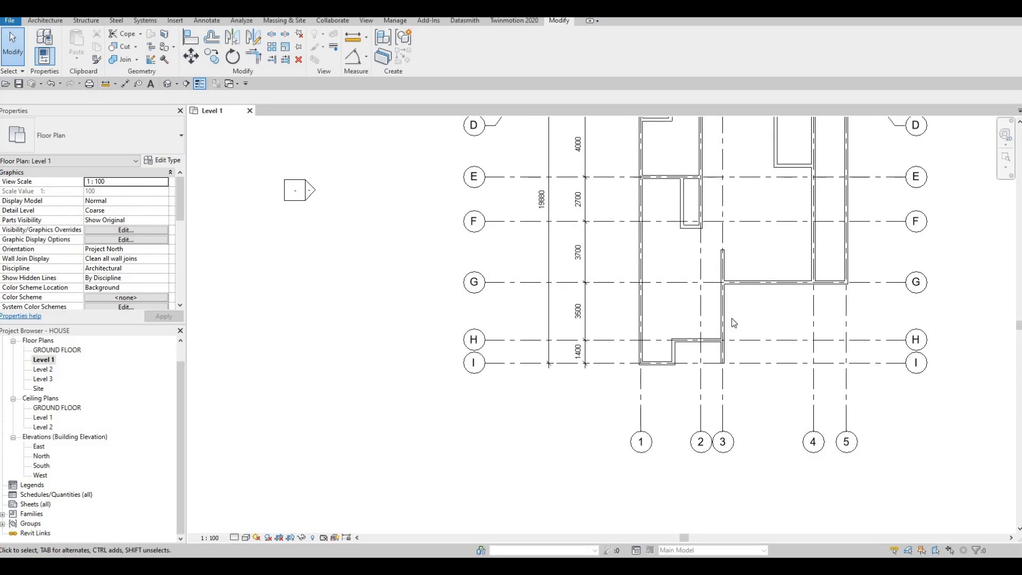
pyautogui.moveTo(722, 262); pyautogui.dragTo(719, 287, button='middle')
# Draw a wall matching the grid 3 interior wall, starting on the grid 1 wall 1400 mm above grid H and running about 2500 mm across
pyautogui.click(714, 303)
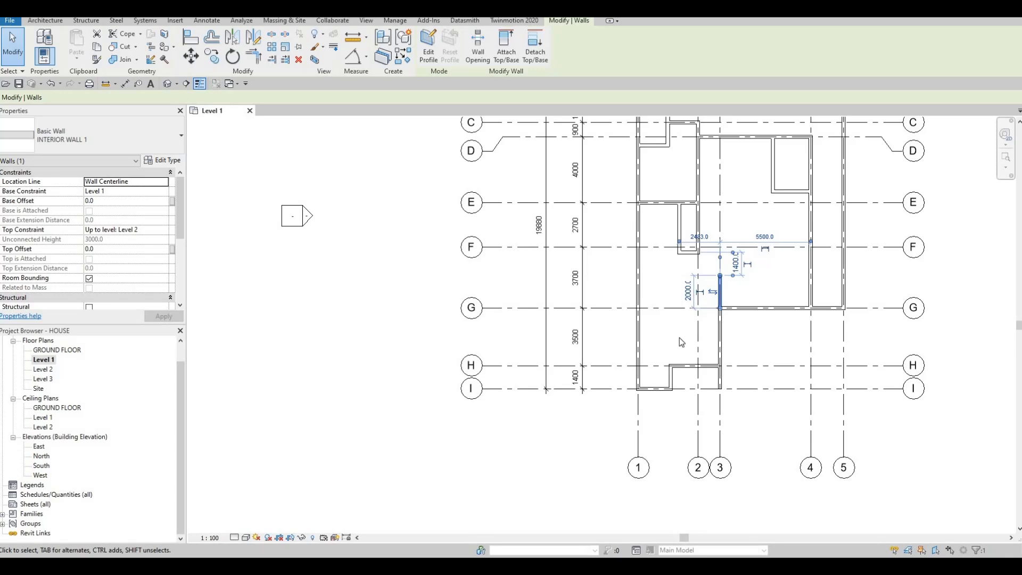
pyautogui.press('c')
pyautogui.press('s')
pyautogui.scroll(3, 669, 318)
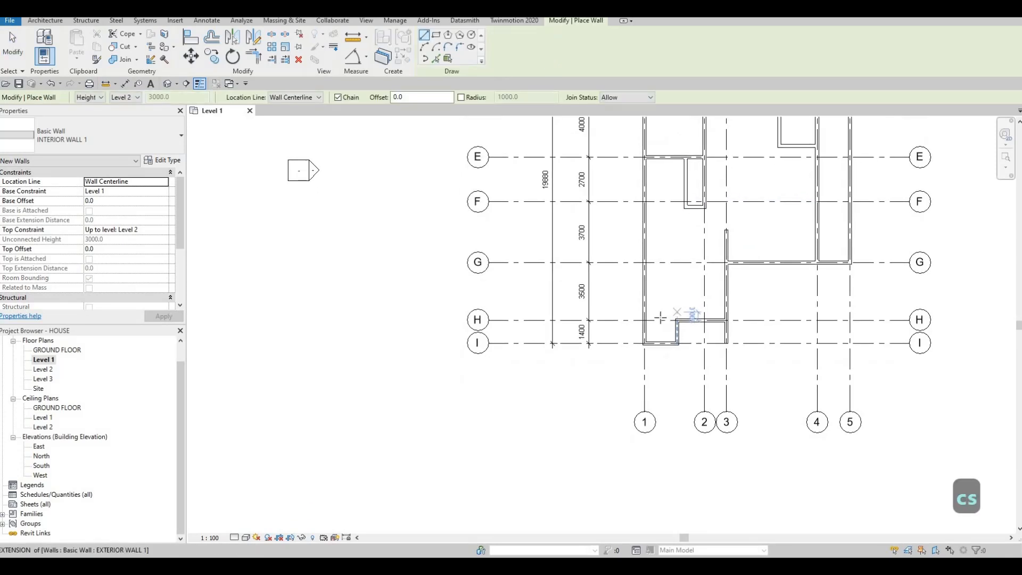
pyautogui.scroll(2, 641, 298)
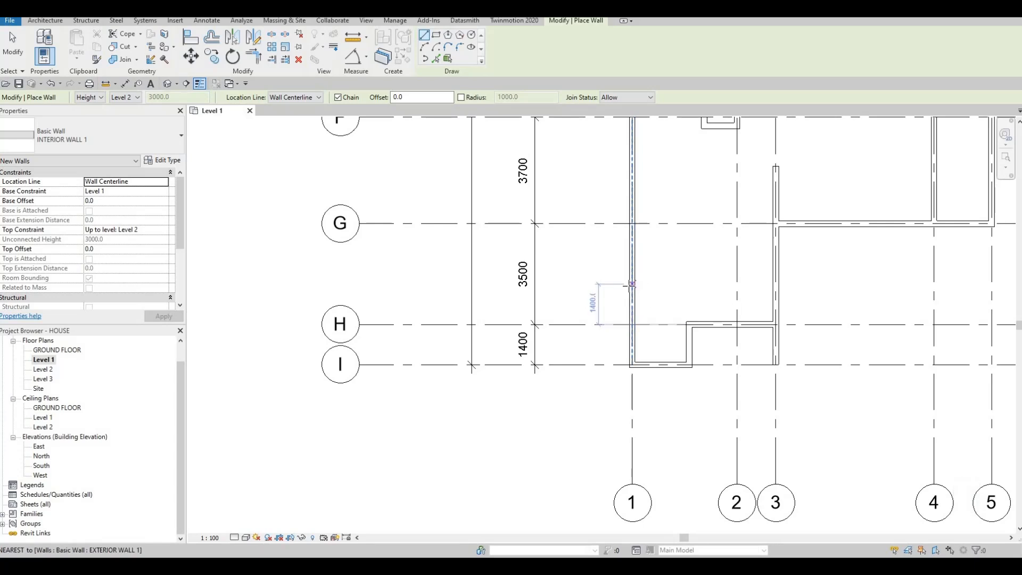
pyautogui.click(632, 284)
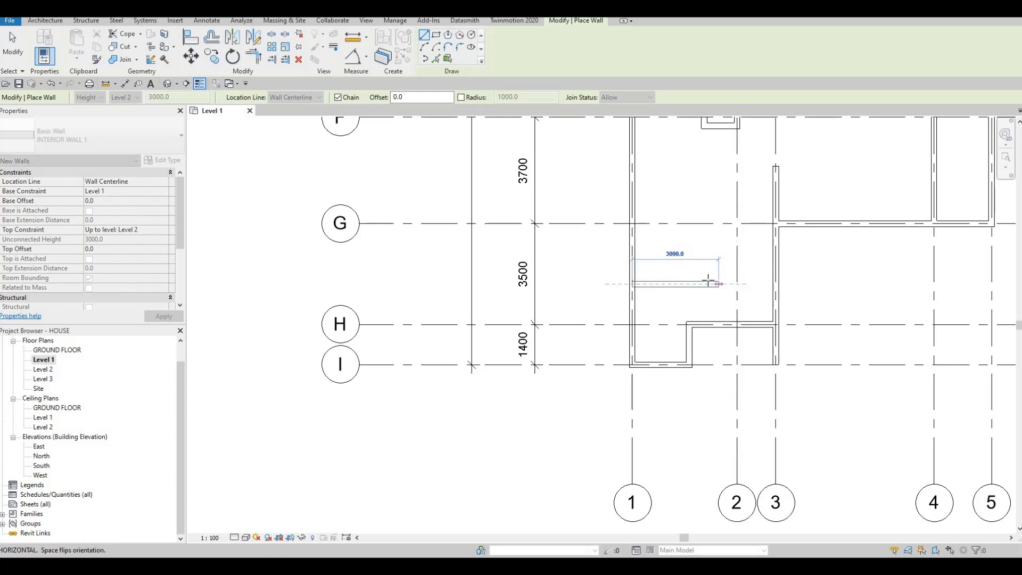
pyautogui.click(705, 283)
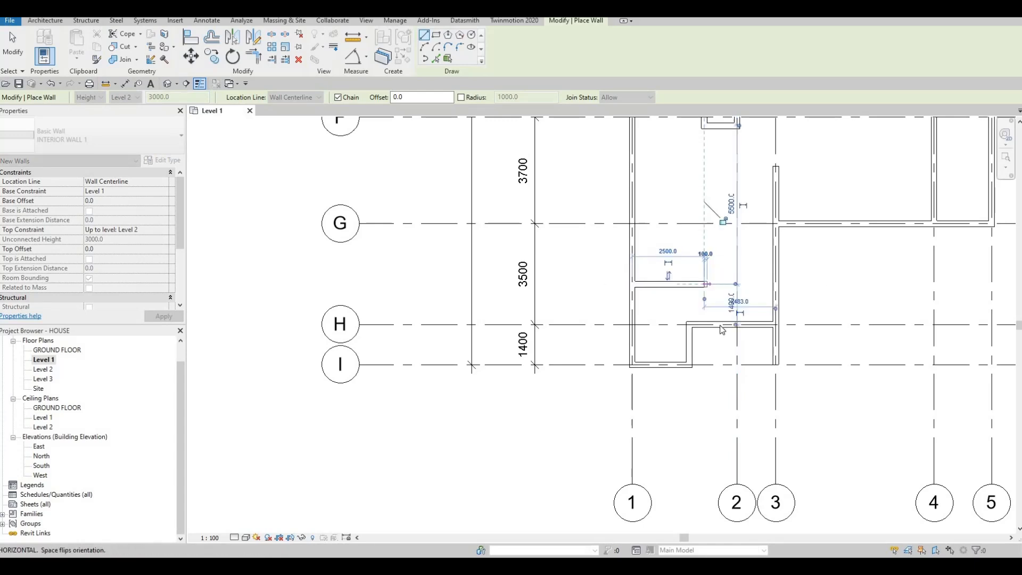
pyautogui.press('Escape')
pyautogui.press('Escape')
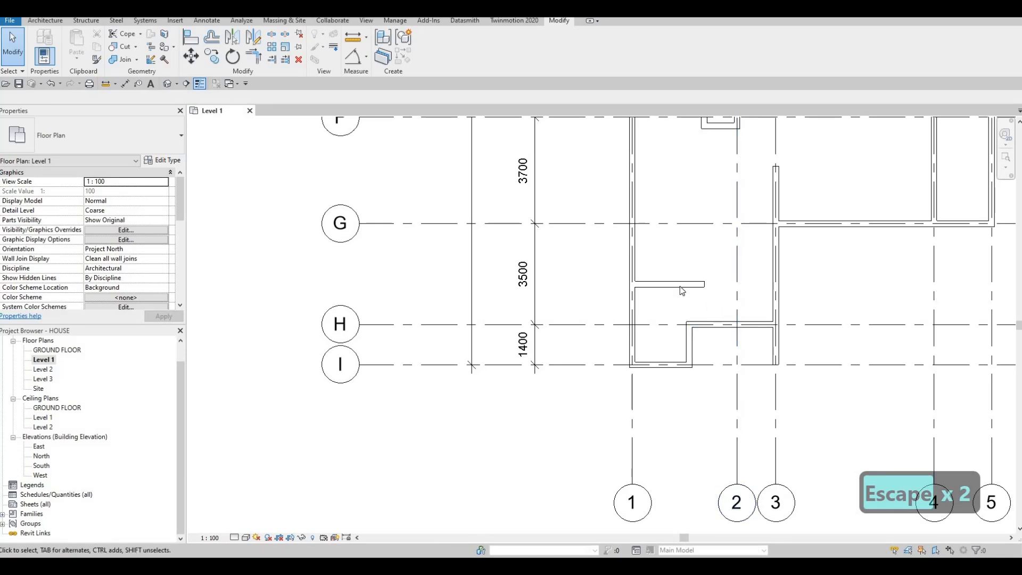
# Shorten the new horizontal wall to 1983 mm so its free end aligns with the stepped exterior wall below
pyautogui.click(681, 286)
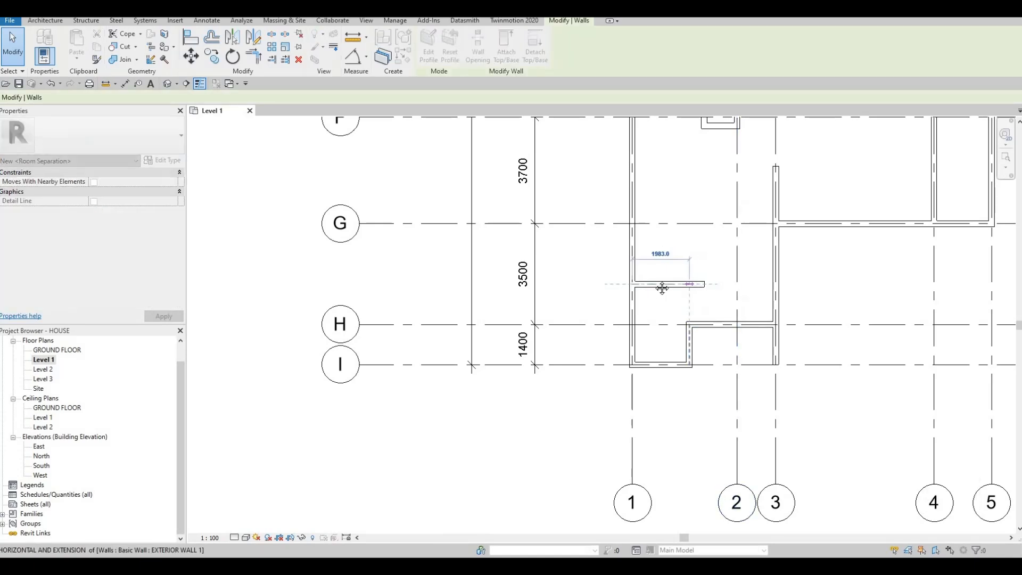
pyautogui.press('Escape')
pyautogui.press('Escape')
pyautogui.moveTo(660, 302)
pyautogui.mouseDown(button='middle')
pyautogui.moveTo(671, 287)
pyautogui.moveTo(664, 307)
pyautogui.mouseUp(button='middle')
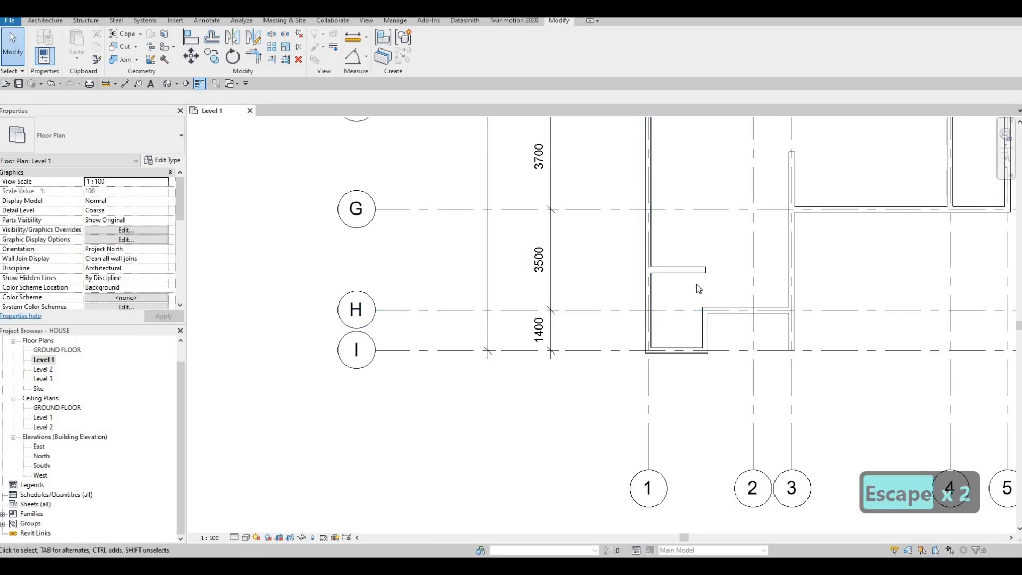
# Draw a matching vertical interior wall from the shortened wall's free end down to the exterior wall corner at grid H
pyautogui.click(684, 270)
pyautogui.press('c')
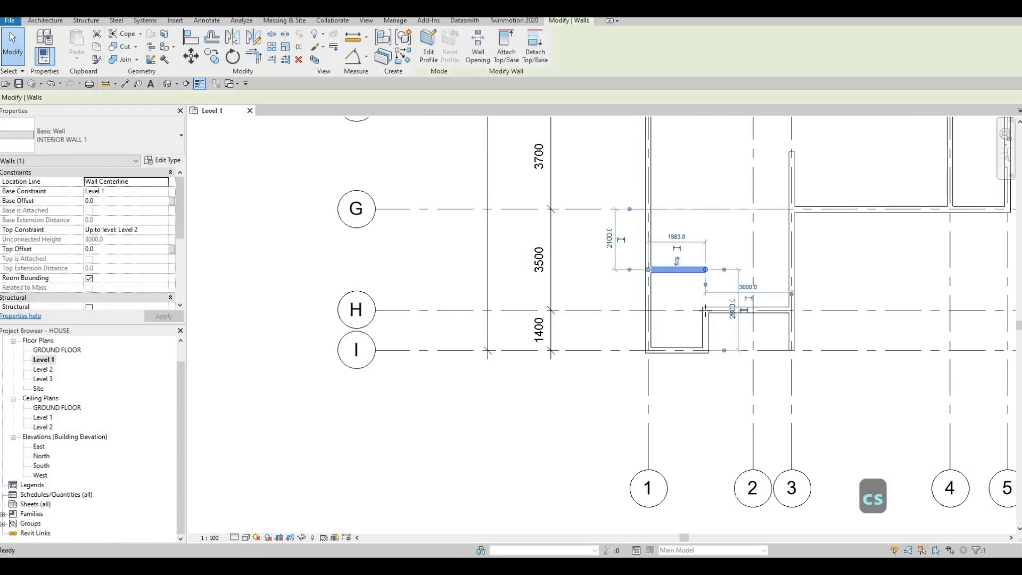
pyautogui.press('s')
pyautogui.scroll(2, 704, 309)
pyautogui.press('Escape')
pyautogui.press('Escape')
pyautogui.press('Escape')
# Trim the new horizontal and vertical interior walls above grid H to a corner
pyautogui.press('t')
pyautogui.press('r')
pyautogui.click(695, 253)
pyautogui.click(703, 293)
pyautogui.press('Escape')
pyautogui.press('Escape')
# Check the spacing of the new interior walls and the short exterior wall between grids H and I
pyautogui.moveTo(661, 256); pyautogui.dragTo(681, 244, button='middle')
pyautogui.click(681, 243)
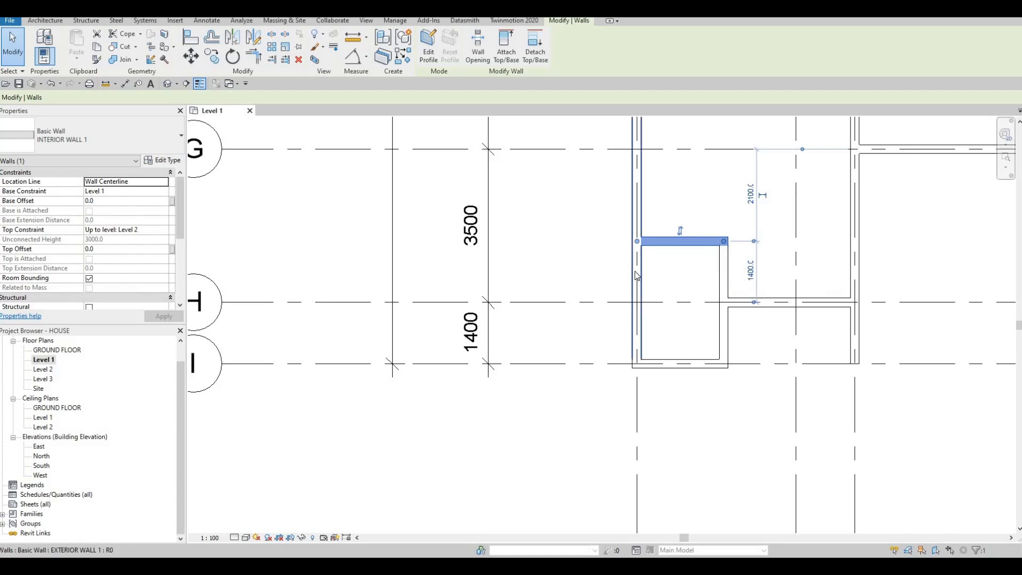
pyautogui.press('Escape')
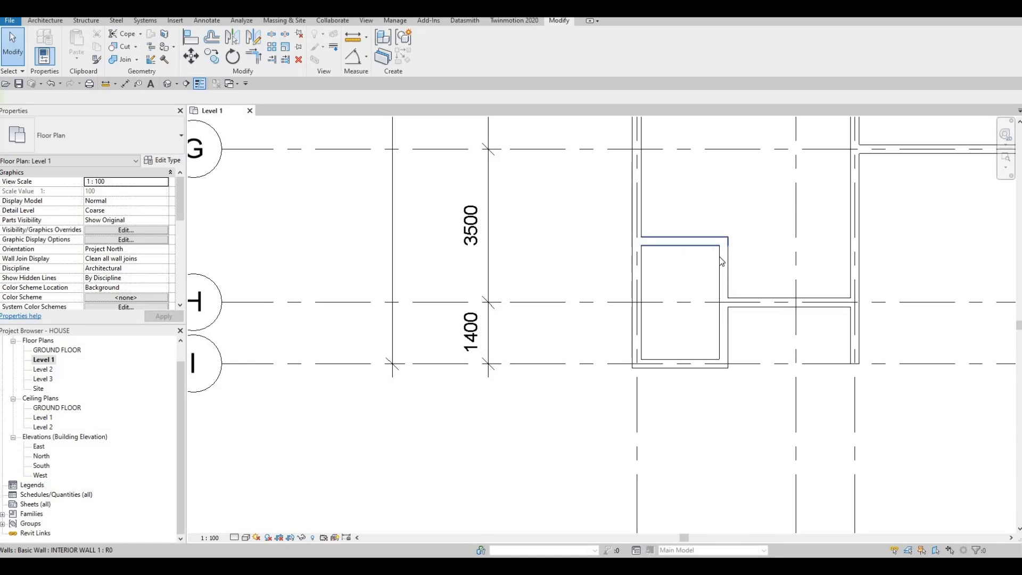
pyautogui.click(691, 241)
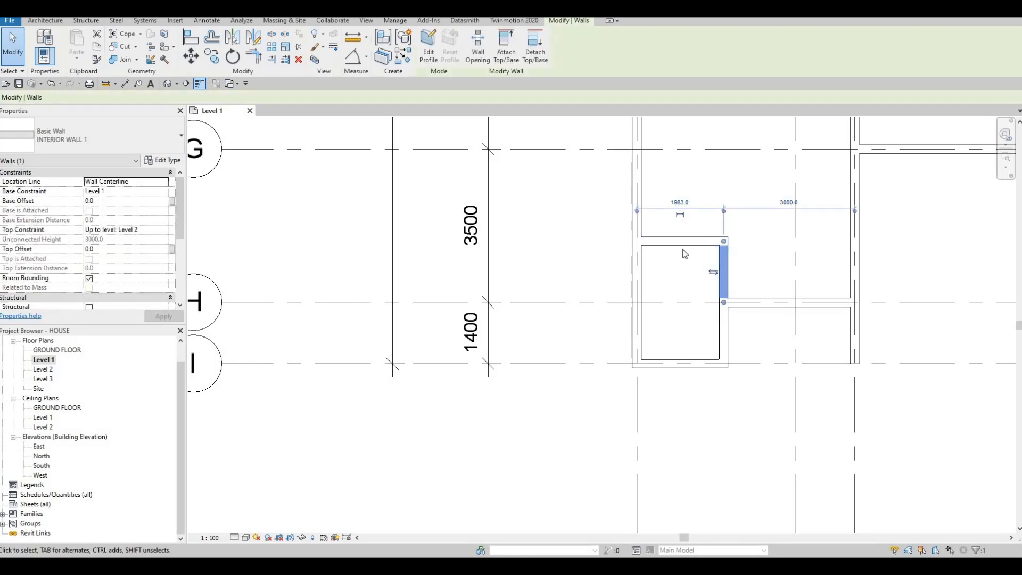
pyautogui.press('Escape')
pyautogui.press('Escape')
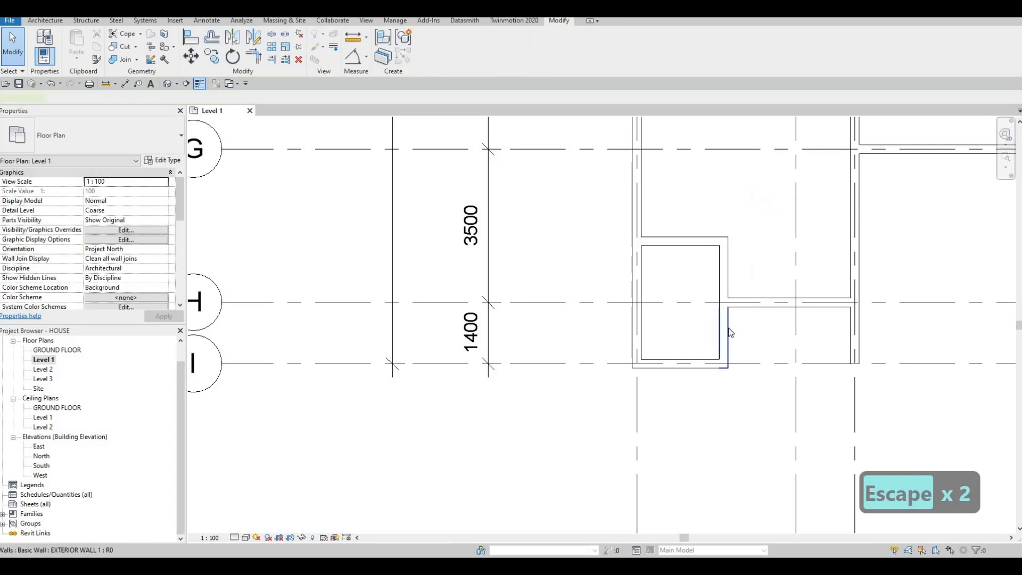
pyautogui.click(719, 327)
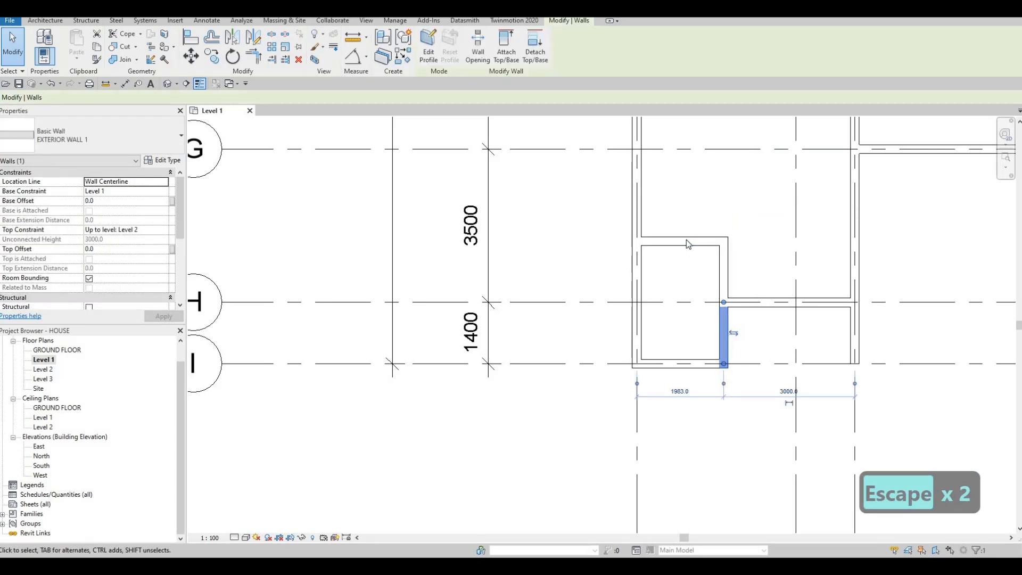
pyautogui.press('Escape')
pyautogui.scroll(-2, 655, 253)
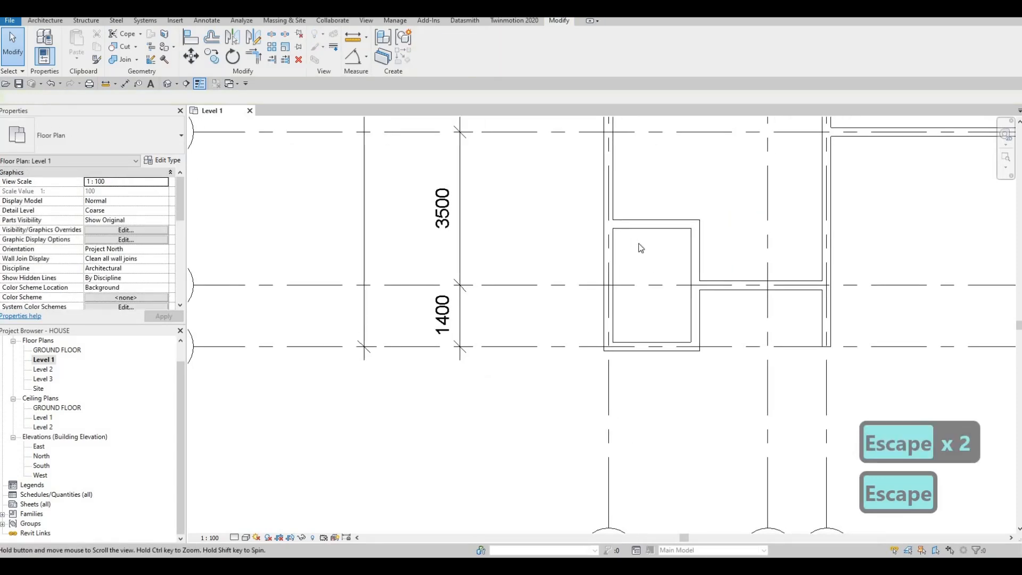
# Move the short horizontal interior wall above grid H down to about 2400 mm below grid G
pyautogui.moveTo(634, 242)
pyautogui.mouseDown(button='middle')
pyautogui.moveTo(628, 228)
pyautogui.moveTo(636, 256)
pyautogui.mouseUp(button='middle')
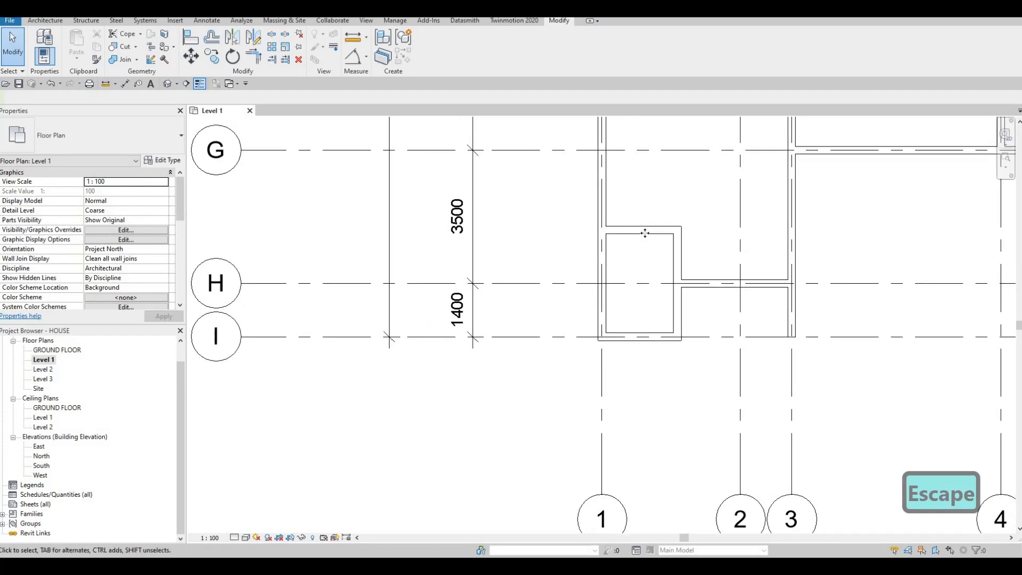
pyautogui.click(644, 230)
pyautogui.moveTo(645, 234); pyautogui.dragTo(644, 241)
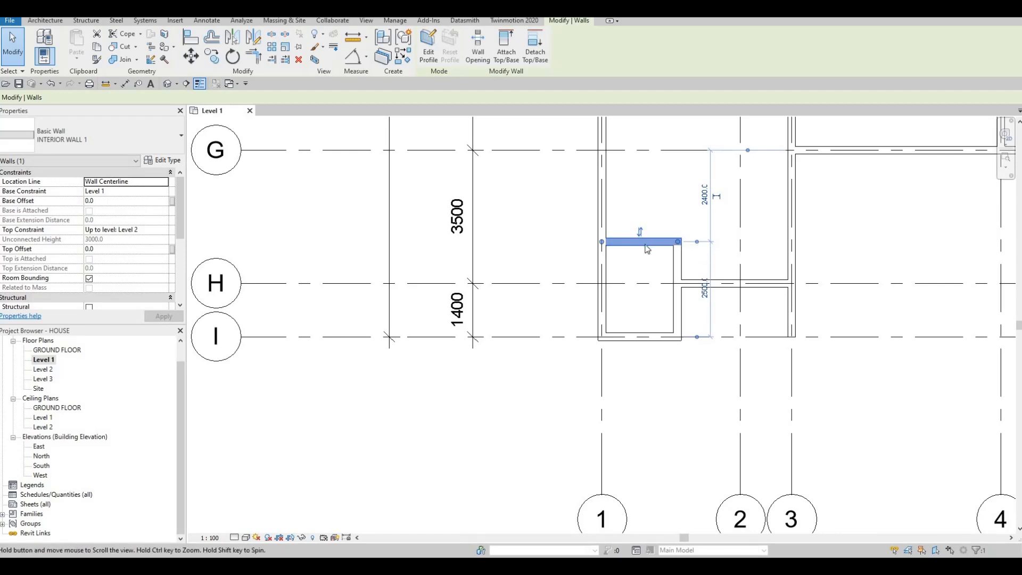
pyautogui.moveTo(632, 258); pyautogui.dragTo(643, 246, button='middle')
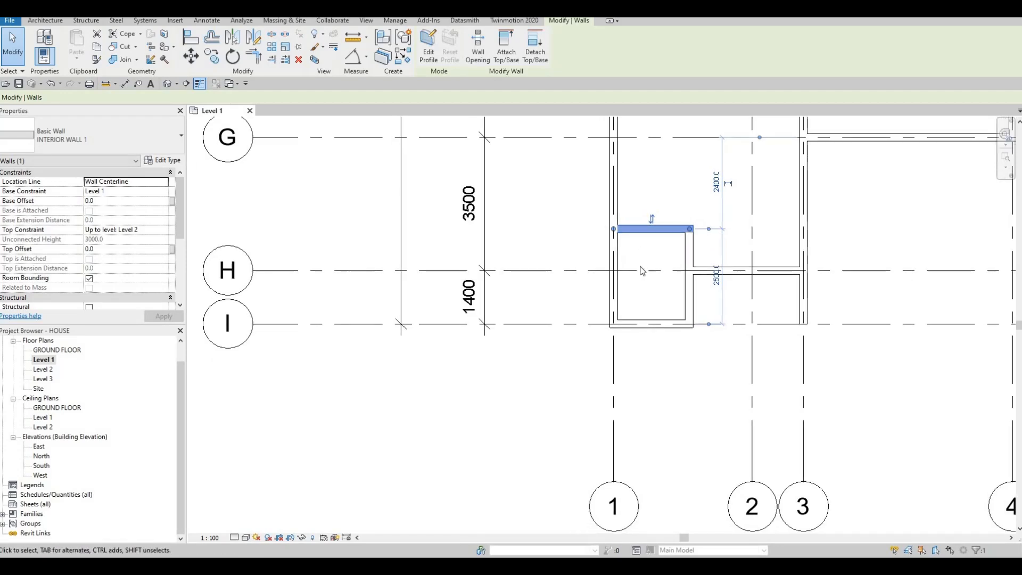
pyautogui.click(716, 276)
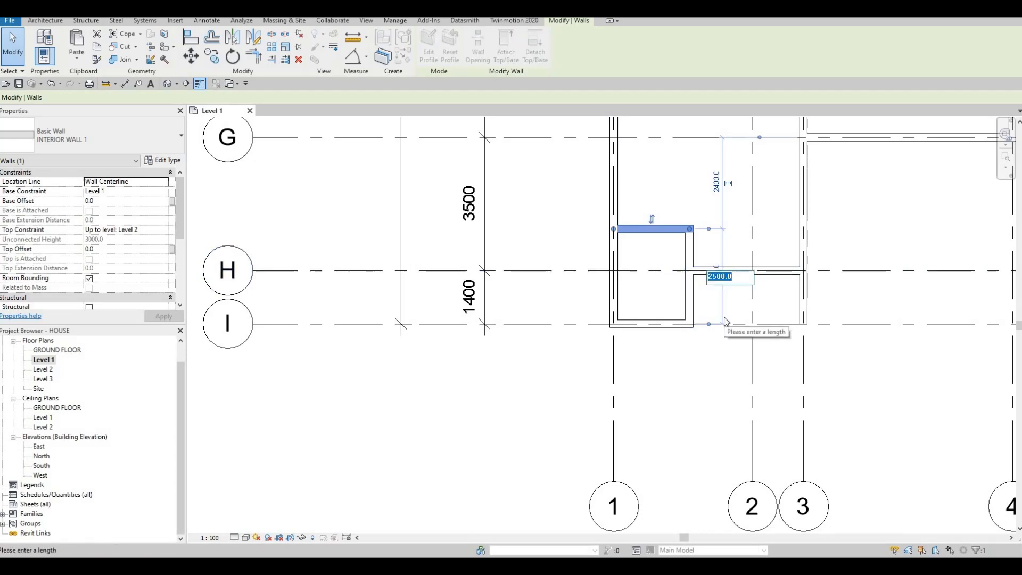
pyautogui.press('Escape')
pyautogui.press('Escape')
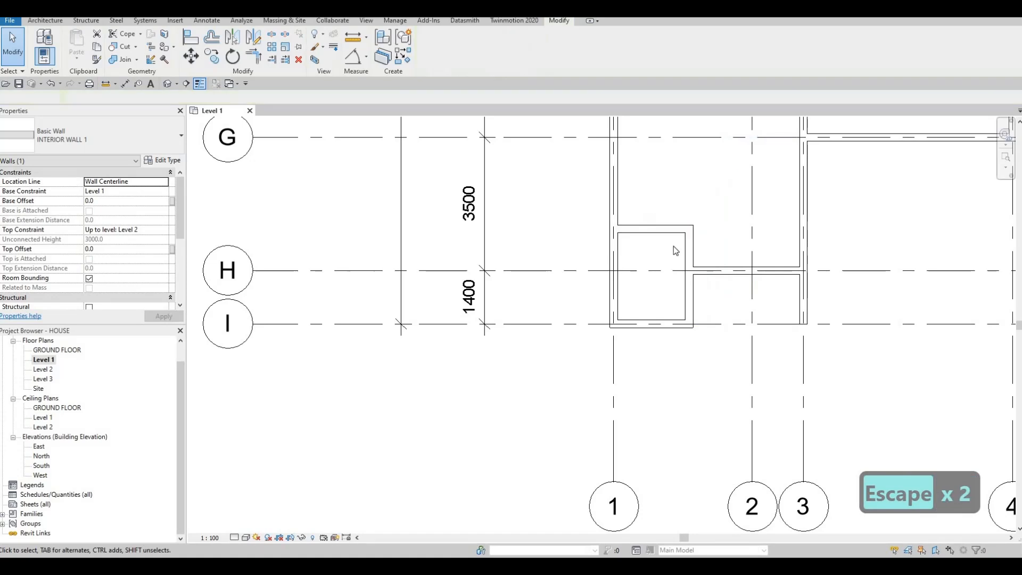
# Extend the free end of that horizontal interior wall past the vertical wall to a length of 2900 mm
pyautogui.moveTo(666, 238); pyautogui.dragTo(664, 245, button='middle')
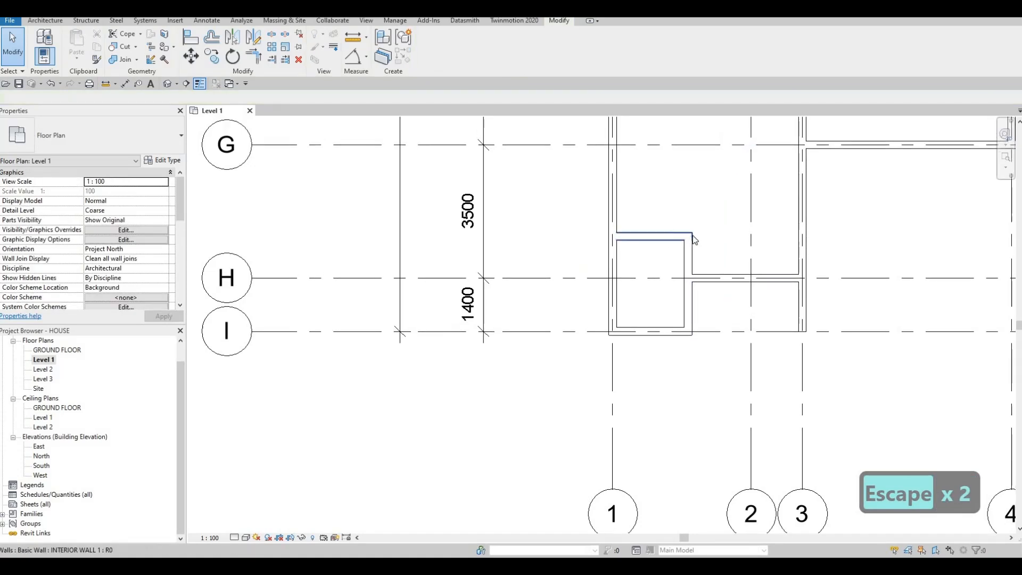
pyautogui.press('Escape')
pyautogui.click(692, 236)
pyautogui.moveTo(692, 235); pyautogui.dragTo(725, 236)
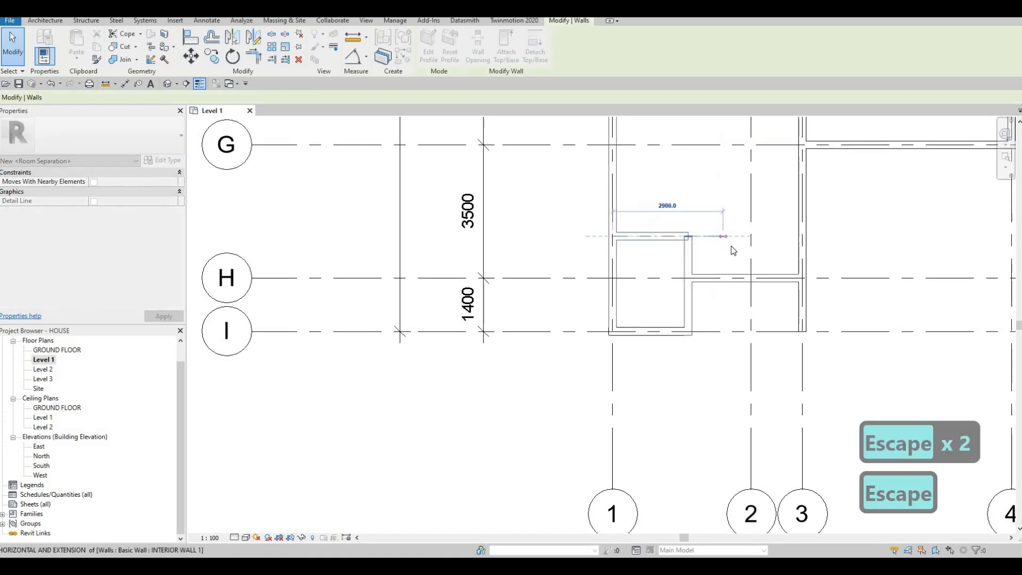
pyautogui.moveTo(745, 239); pyautogui.dragTo(751, 278, button='middle')
pyautogui.moveTo(707, 230); pyautogui.dragTo(696, 254, button='middle')
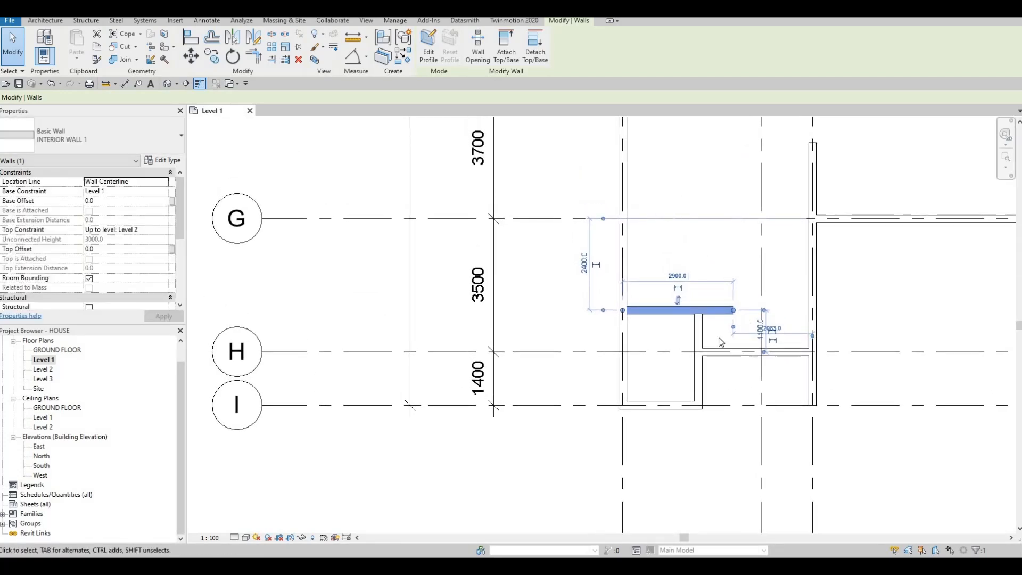
pyautogui.press('Escape')
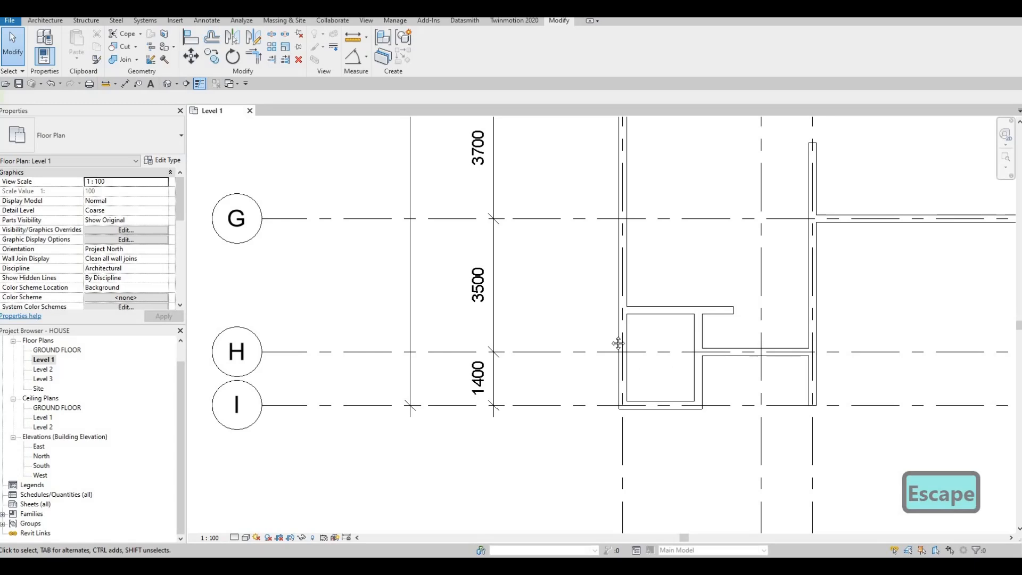
# Set the short vertical interior wall above grid H at 1800 mm from the exterior wall on grid 1
pyautogui.moveTo(657, 362); pyautogui.dragTo(685, 322, button='middle')
pyautogui.press('Escape')
pyautogui.click(684, 311)
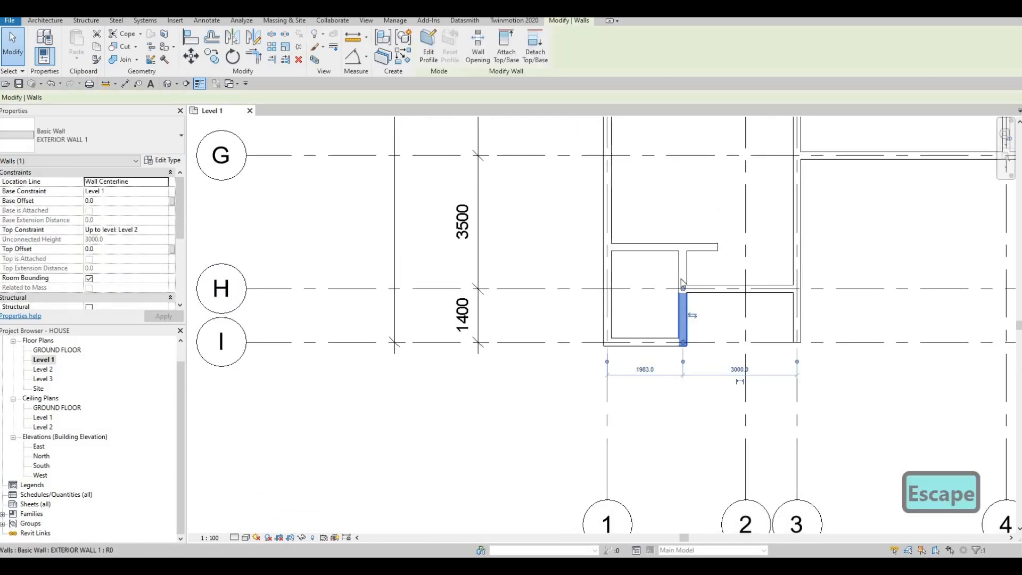
pyautogui.click(681, 274)
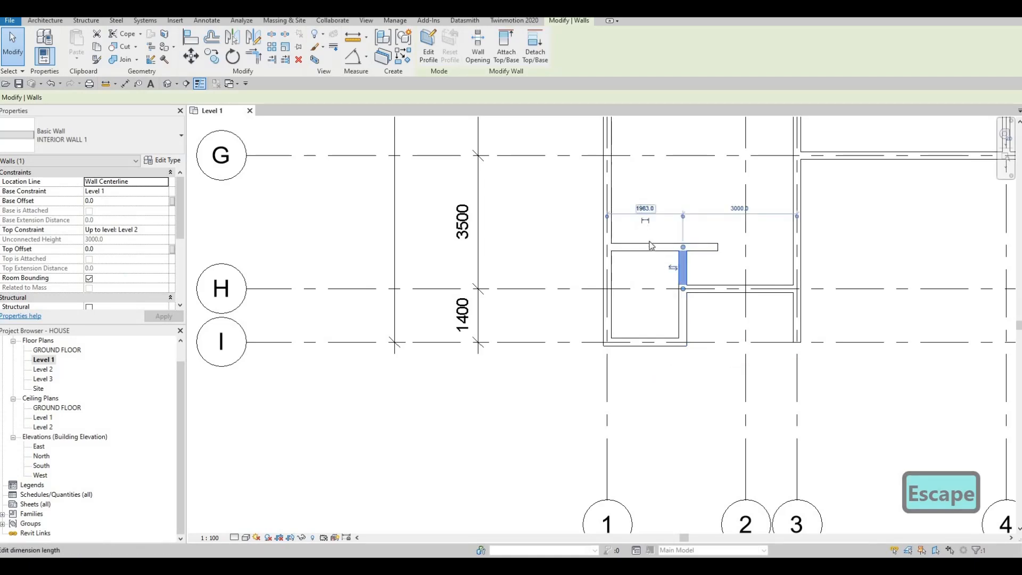
pyautogui.click(644, 208)
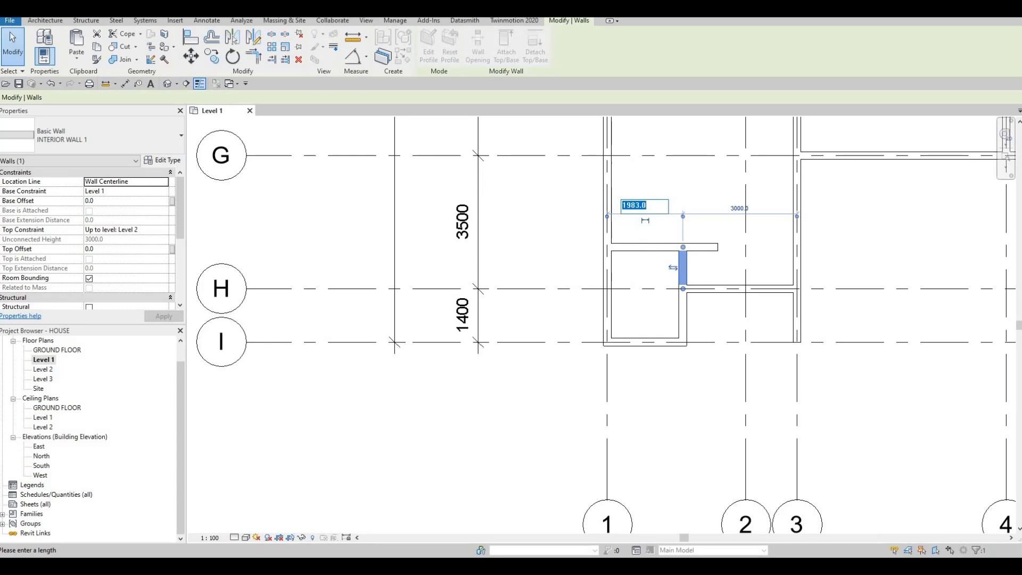
pyautogui.write('1800')
pyautogui.press('Return')
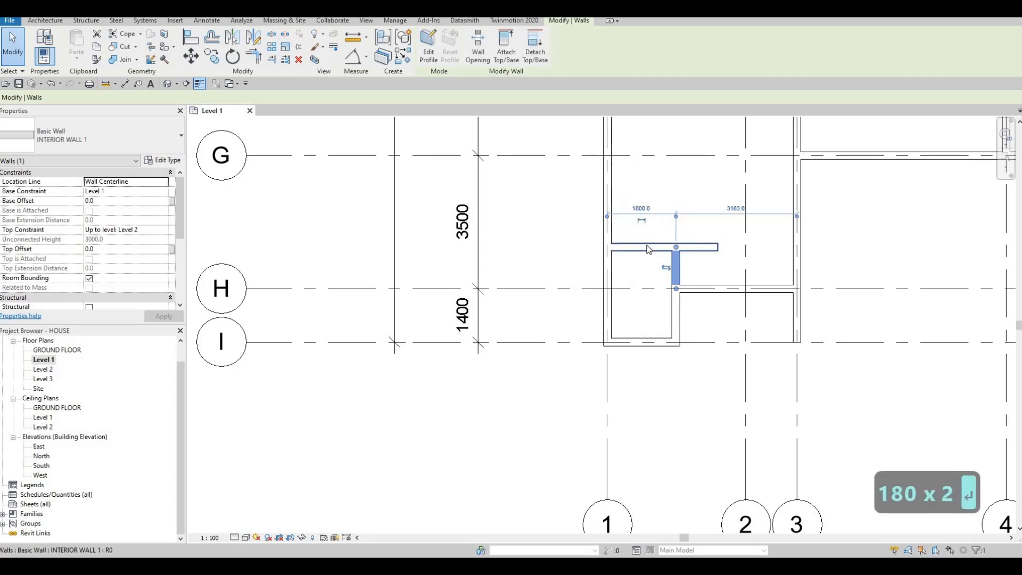
pyautogui.press('Escape')
pyautogui.press('Escape')
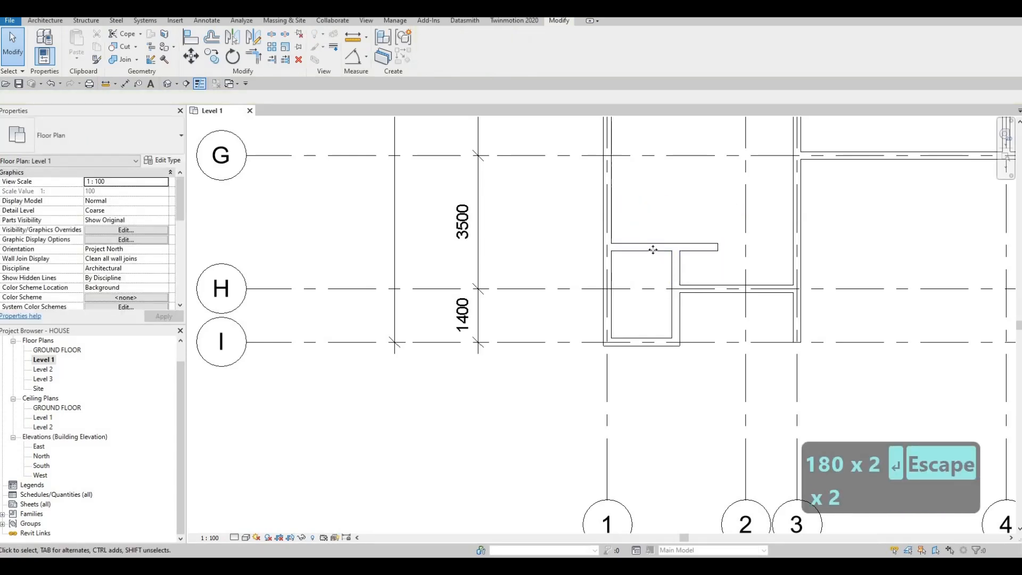
# Review the interior wall layout around grids H and I and across the whole Level 1 floor plan
pyautogui.click(634, 248)
pyautogui.press('Escape')
pyautogui.press('Escape')
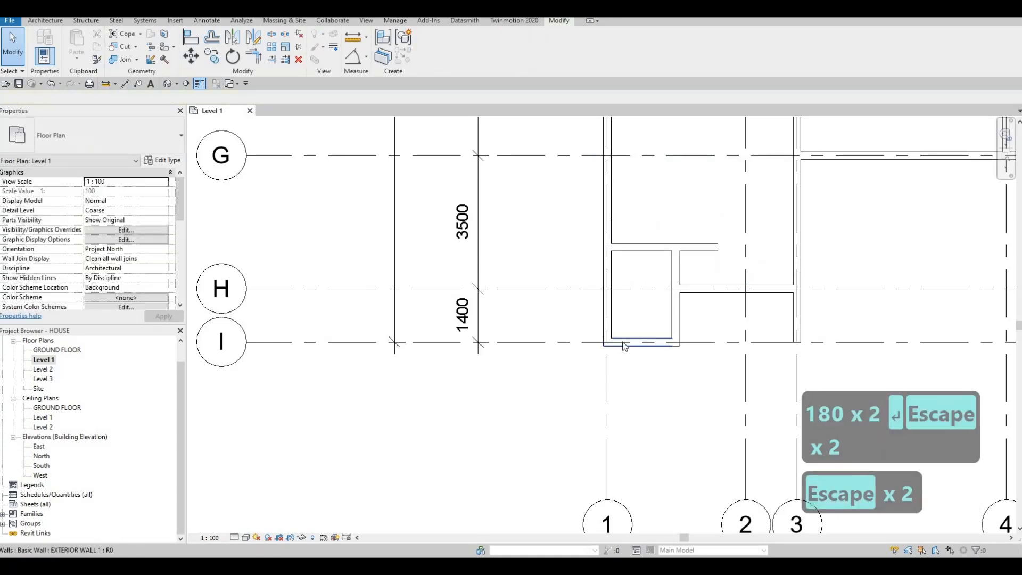
pyautogui.moveTo(605, 314); pyautogui.dragTo(583, 292, button='middle')
pyautogui.press('Escape')
pyautogui.moveTo(650, 291); pyautogui.dragTo(674, 294, button='middle')
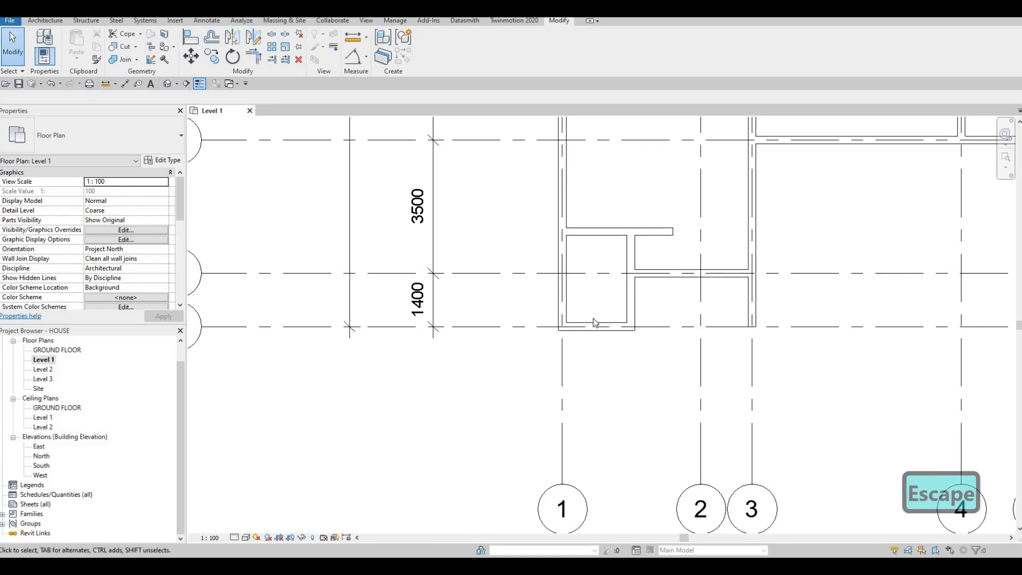
pyautogui.scroll(-5, 619, 296)
pyautogui.scroll(-4, 619, 315)
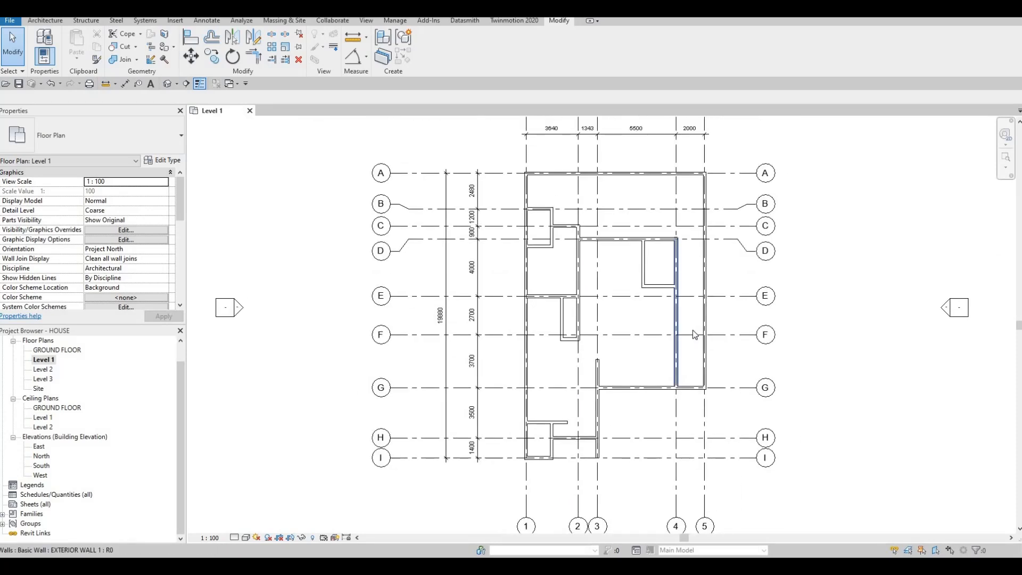
pyautogui.moveTo(697, 330); pyautogui.dragTo(695, 341, button='middle')
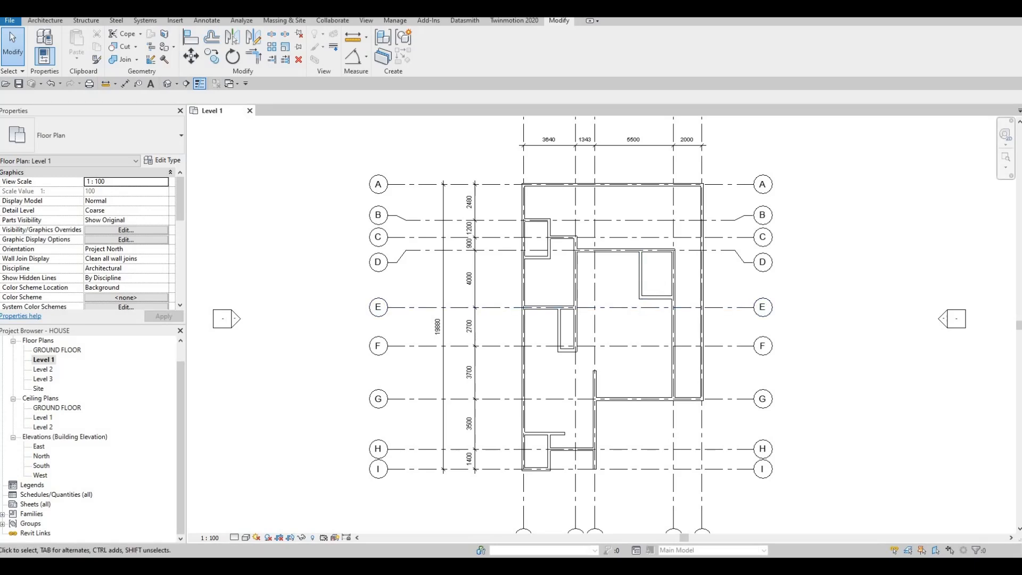
pyautogui.scroll(2, 647, 316)
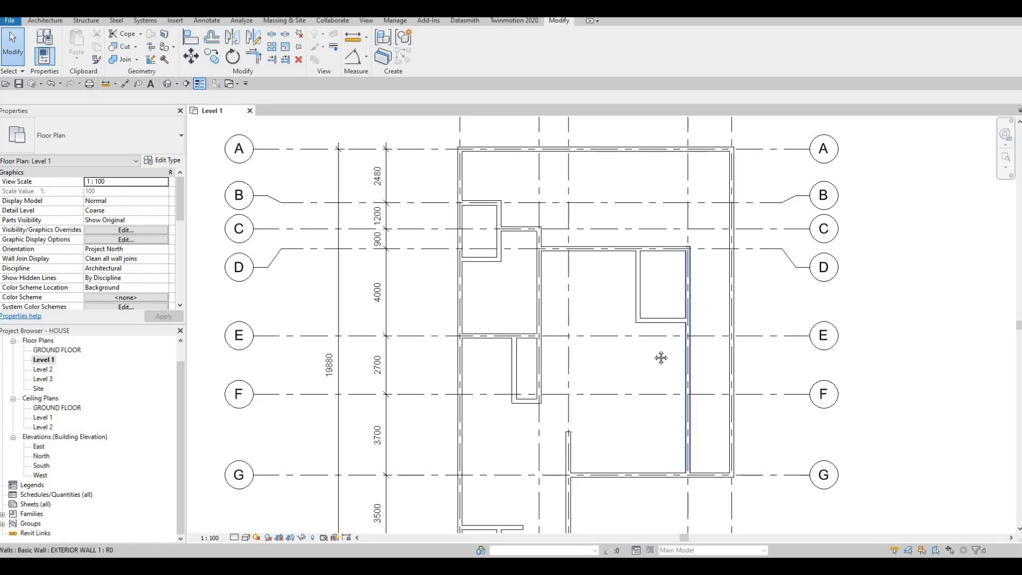
pyautogui.moveTo(640, 377); pyautogui.dragTo(703, 246, button='middle')
pyautogui.scroll(-2, 668, 321)
pyautogui.press('Escape')
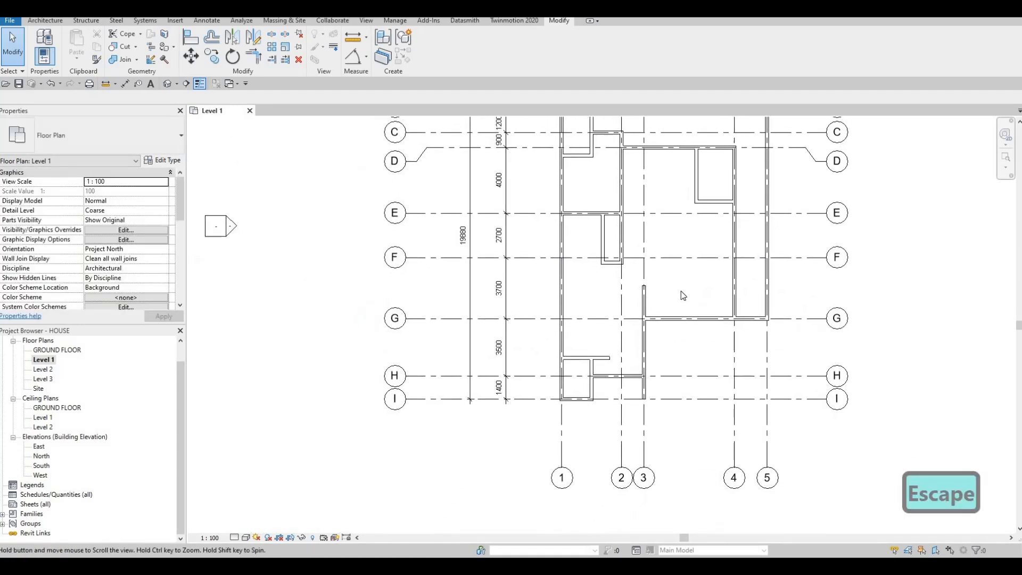
pyautogui.scroll(-2, 697, 276)
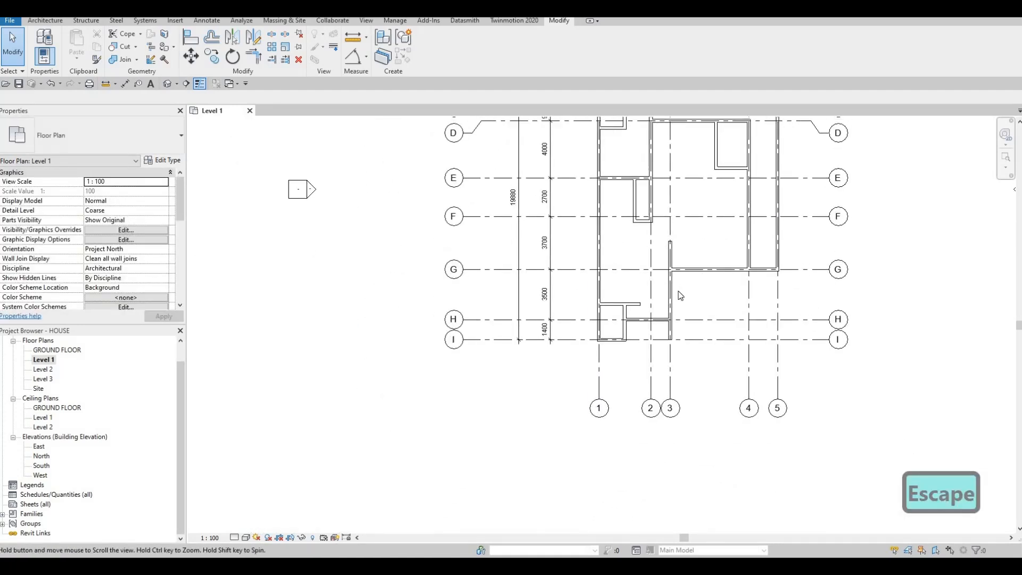
pyautogui.moveTo(633, 323); pyautogui.dragTo(686, 283, button='middle')
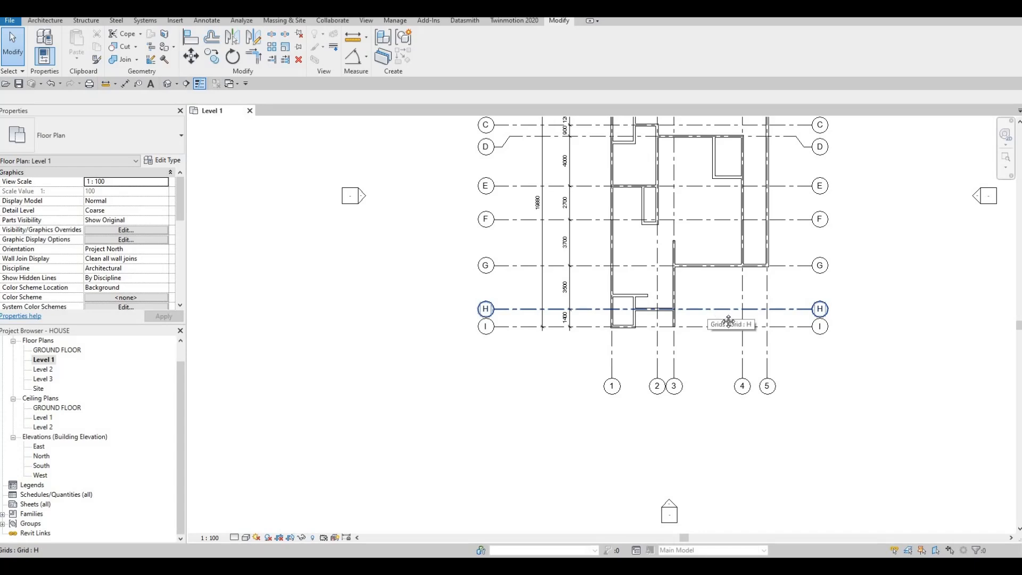
pyautogui.moveTo(647, 309); pyautogui.dragTo(648, 320, button='middle')
pyautogui.scroll(8, 650, 324)
pyautogui.press('Escape')
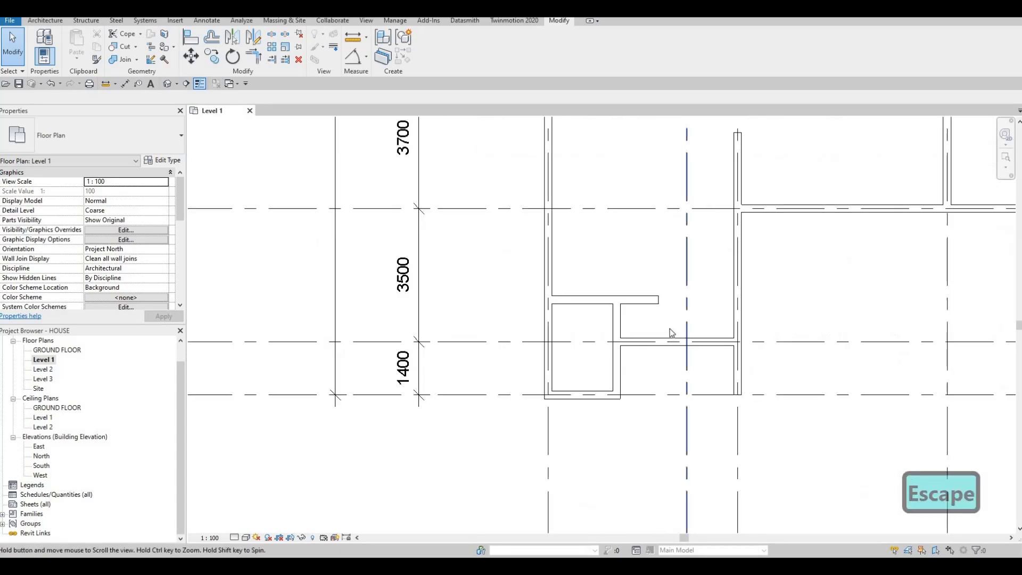
pyautogui.scroll(-8, 675, 360)
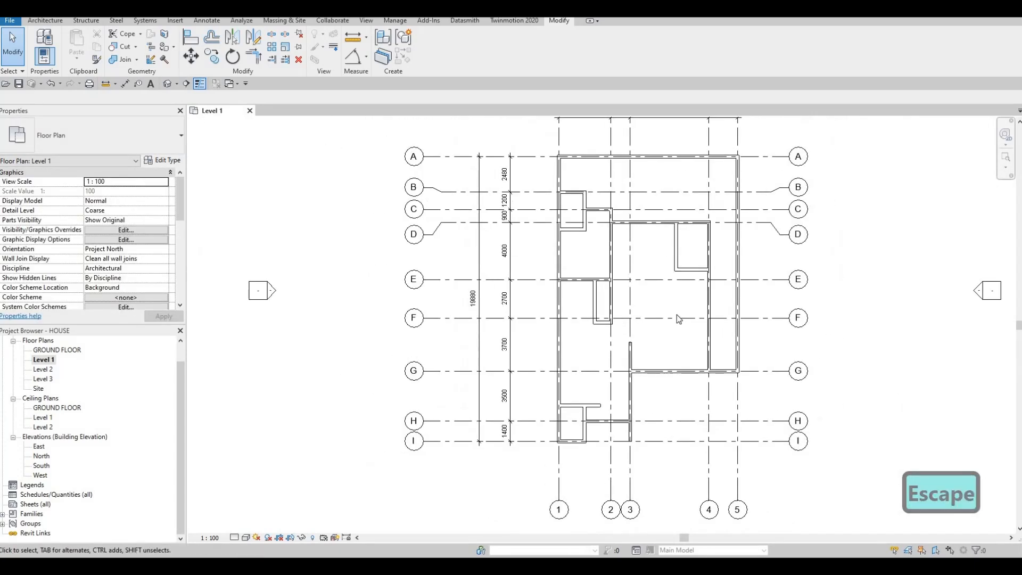
pyautogui.moveTo(682, 298); pyautogui.dragTo(678, 318, button='middle')
pyautogui.press('F1')
pyautogui.press('F1')
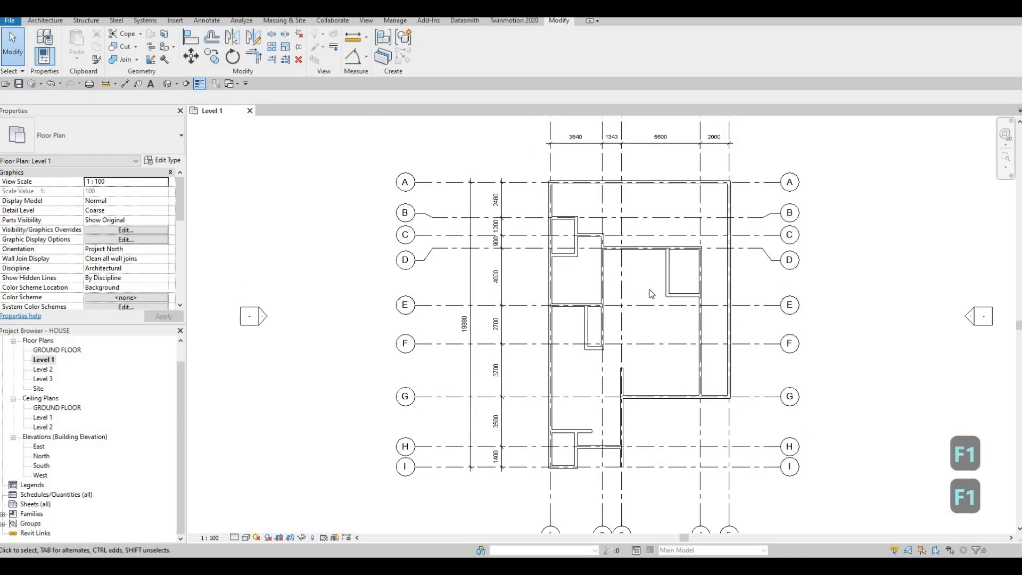
pyautogui.moveTo(600, 268); pyautogui.dragTo(625, 263, button='middle')
pyautogui.scroll(-2, 627, 268)
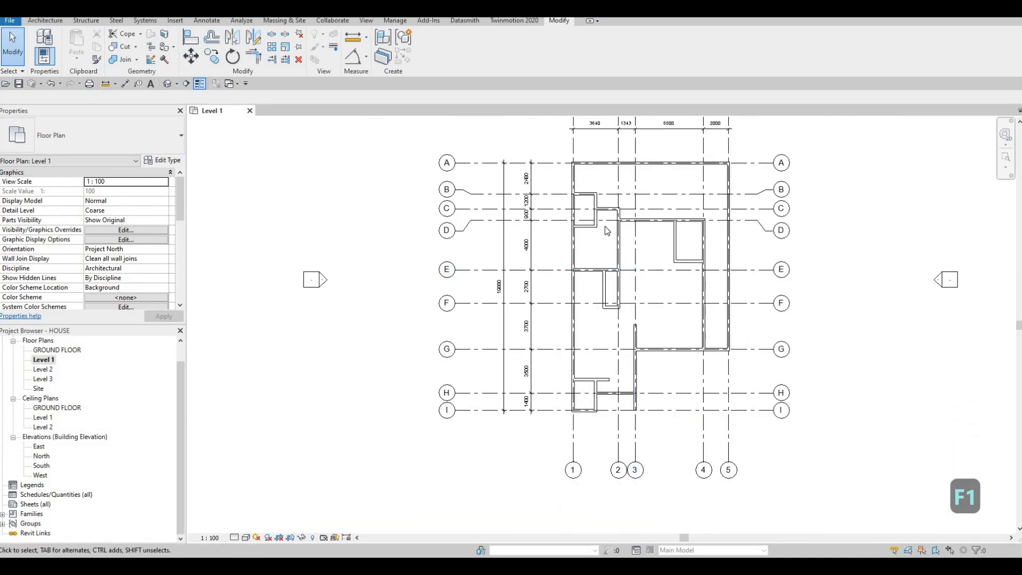
# Load the residential door family M_Door-Exterior-Double-Full Glass-Wood_Clad with its 2000 mm high types in widths 1500, 1600, 1700 and 1800 mm
pyautogui.click(175, 23)
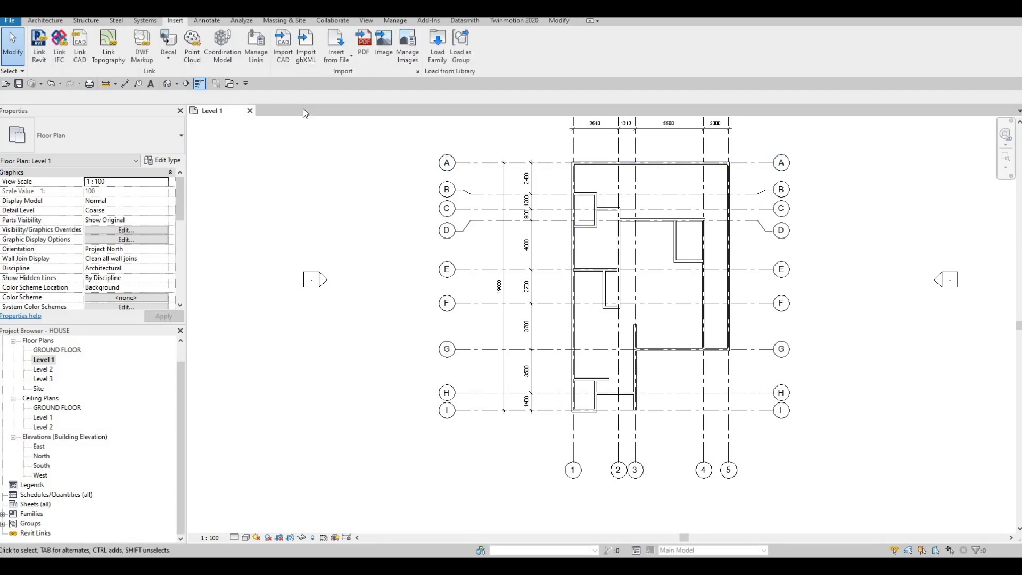
pyautogui.click(442, 65)
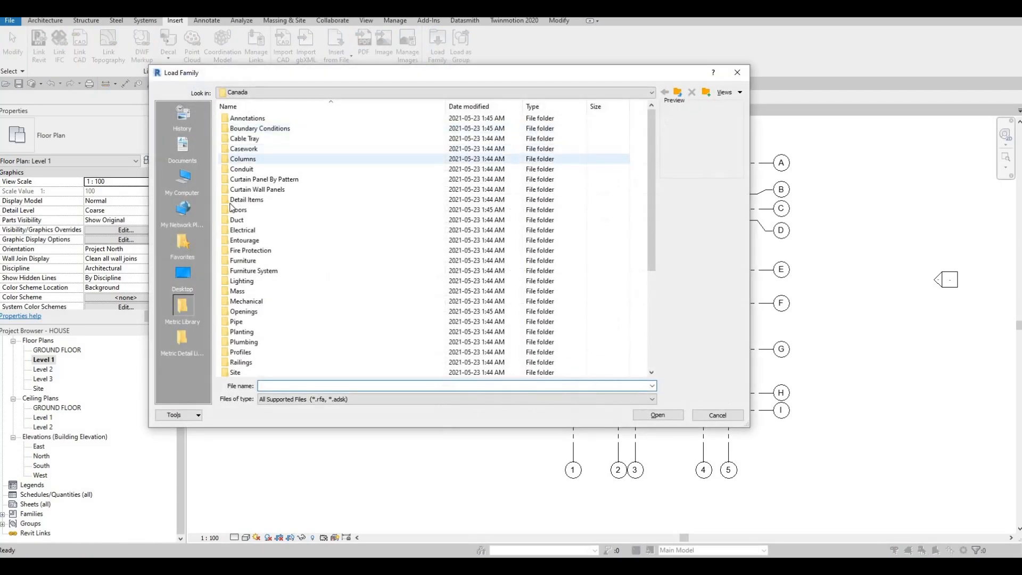
pyautogui.doubleClick(234, 210)
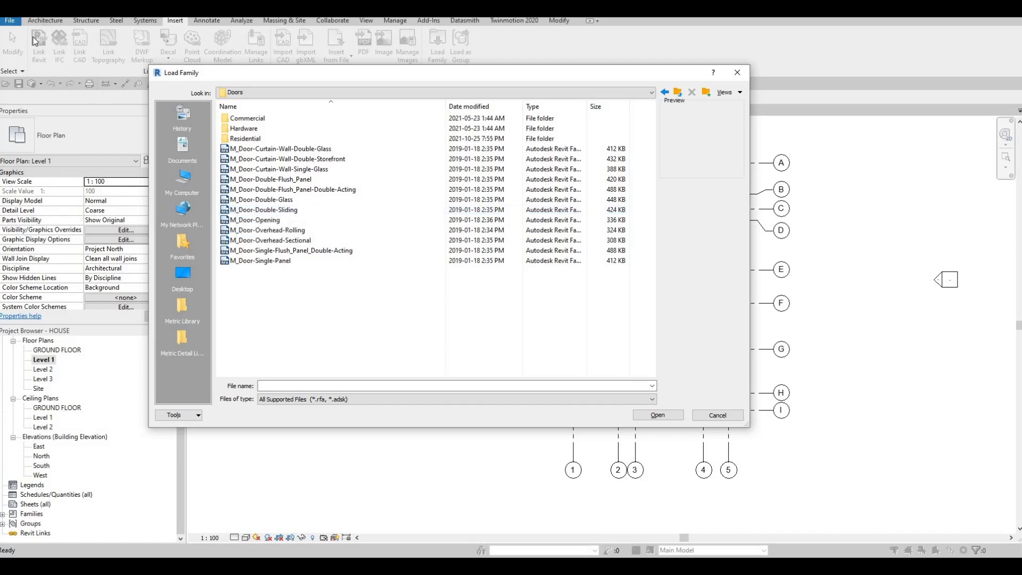
pyautogui.doubleClick(250, 138)
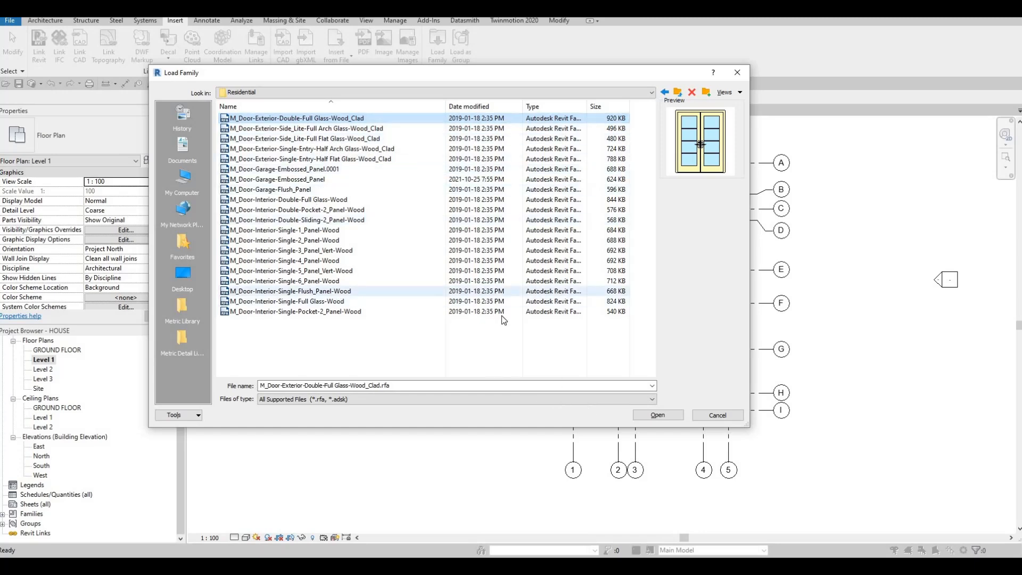
pyautogui.click(644, 415)
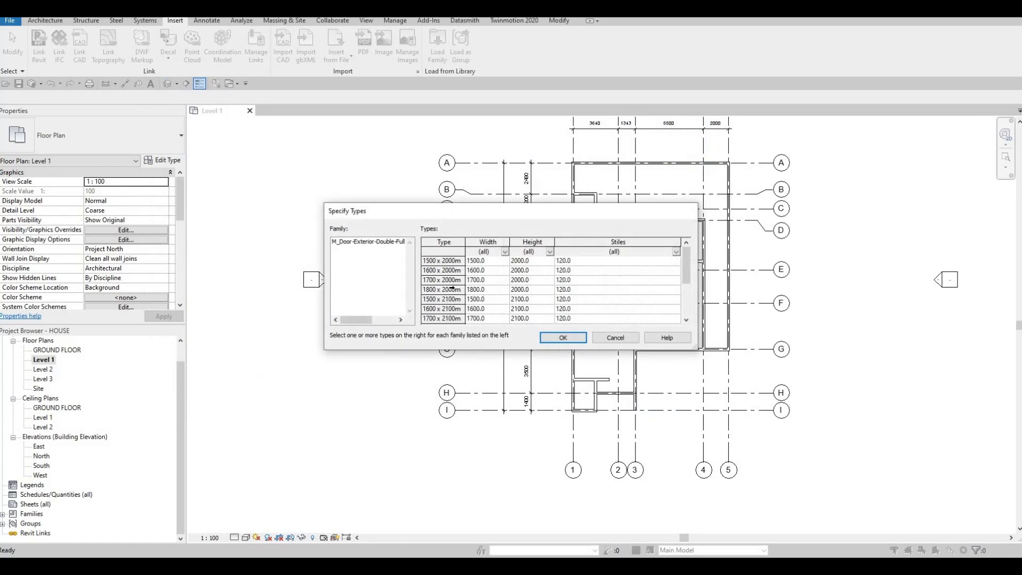
pyautogui.click(444, 263)
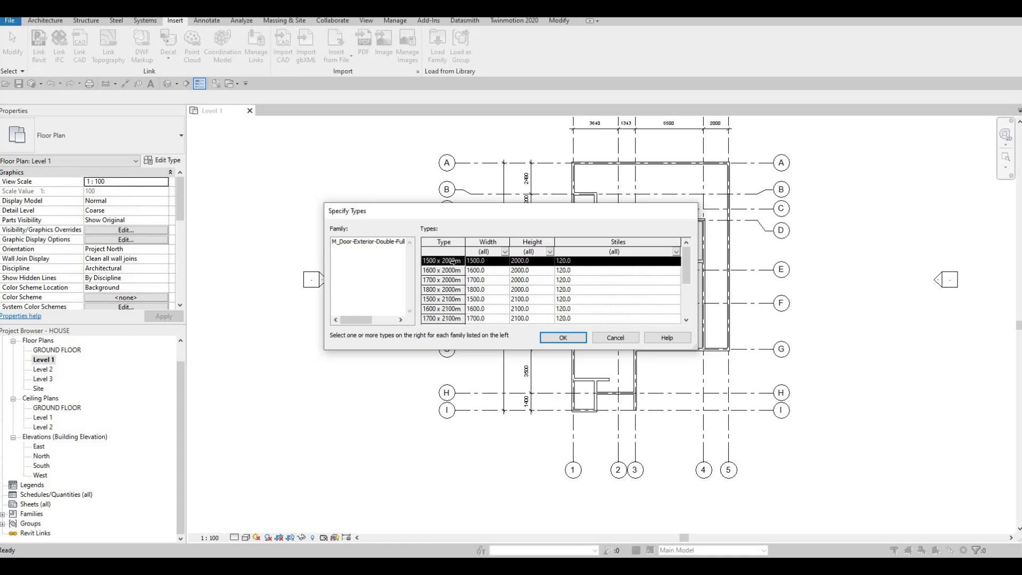
pyautogui.keyDown('shift'); pyautogui.click(432, 289); pyautogui.keyUp('shift')
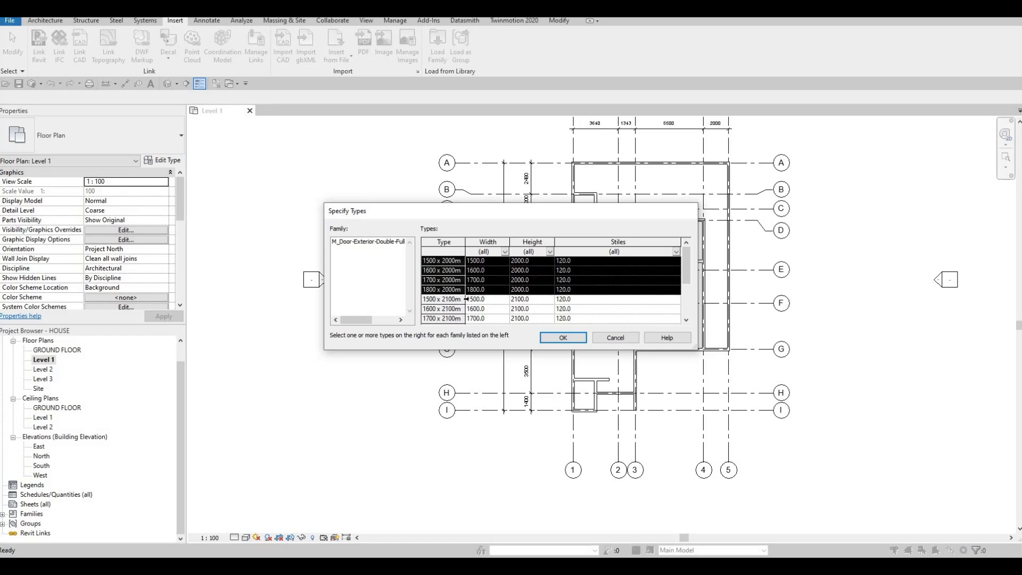
pyautogui.click(574, 342)
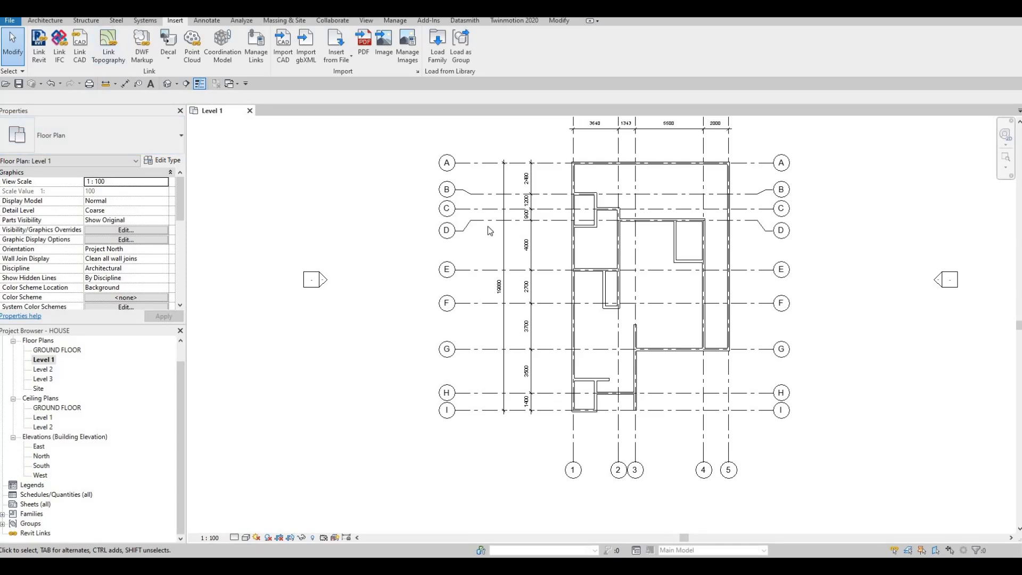
pyautogui.click(45, 22)
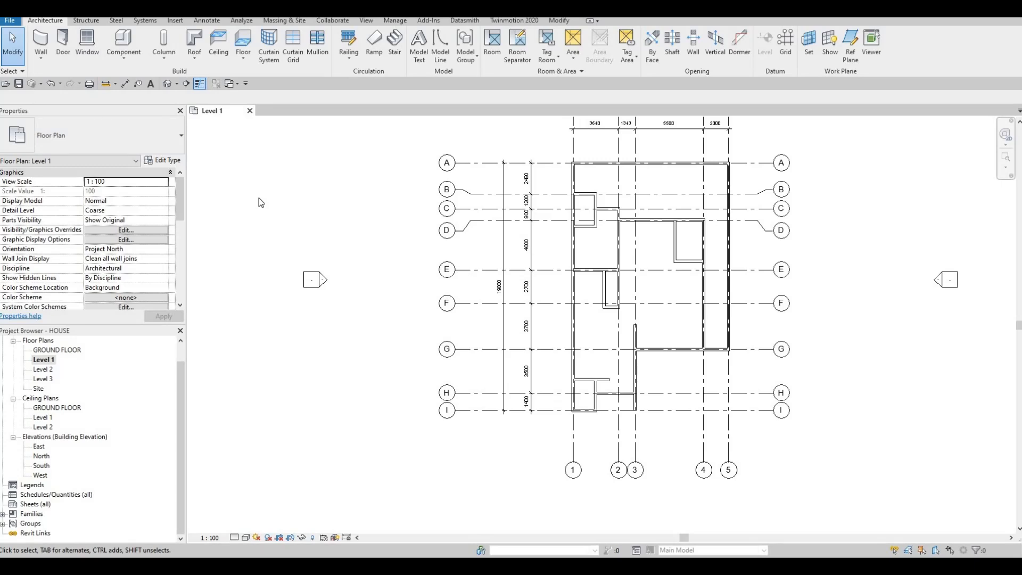
# Place the 1500 x 2000 mm double full-glass exterior door in the wall on grid H, centred 1100 mm from grid 3
pyautogui.press('d')
pyautogui.press('r')
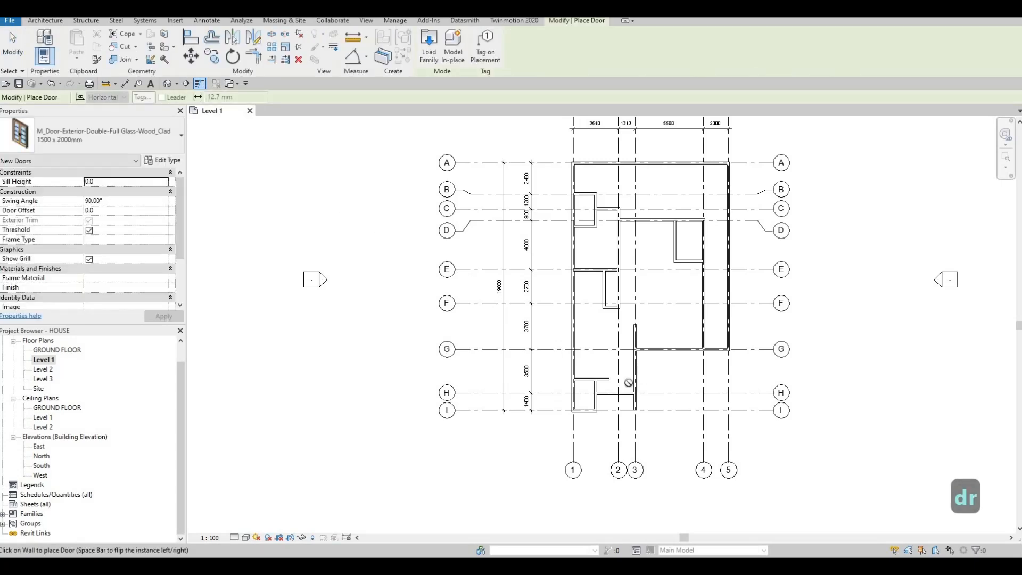
pyautogui.scroll(5, 614, 397)
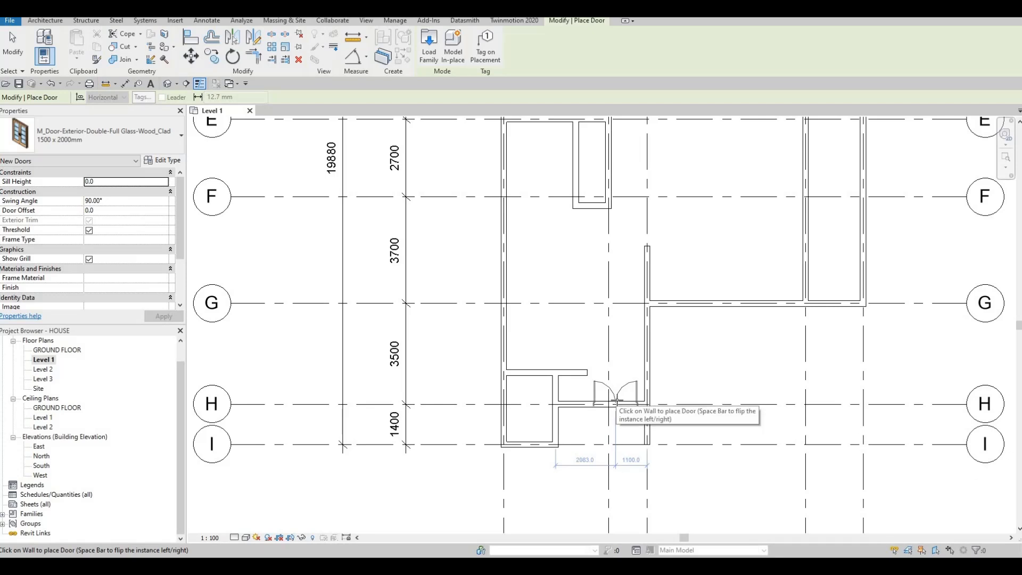
pyautogui.click(615, 403)
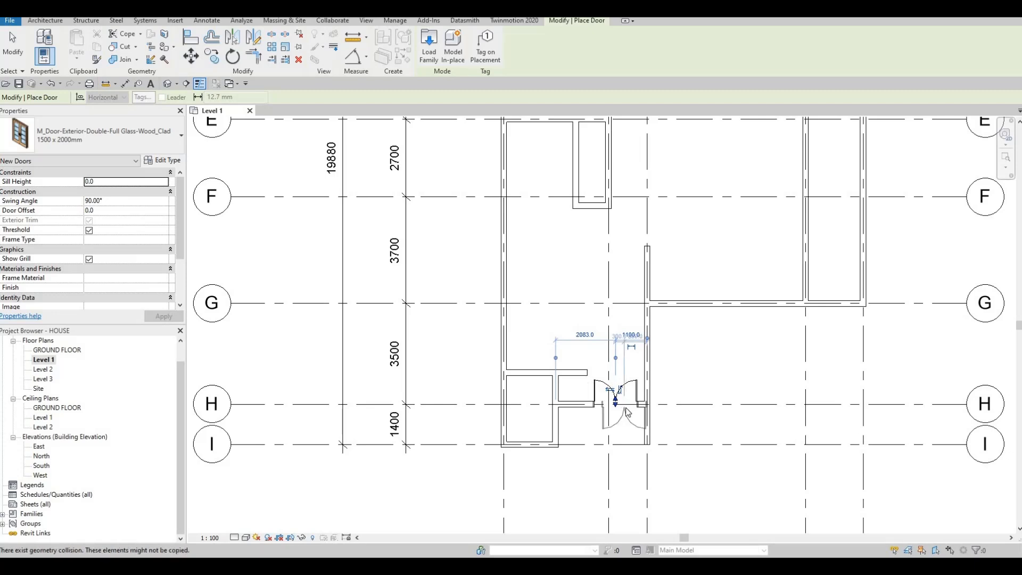
pyautogui.press('Escape')
pyautogui.press('Escape')
pyautogui.press('Escape')
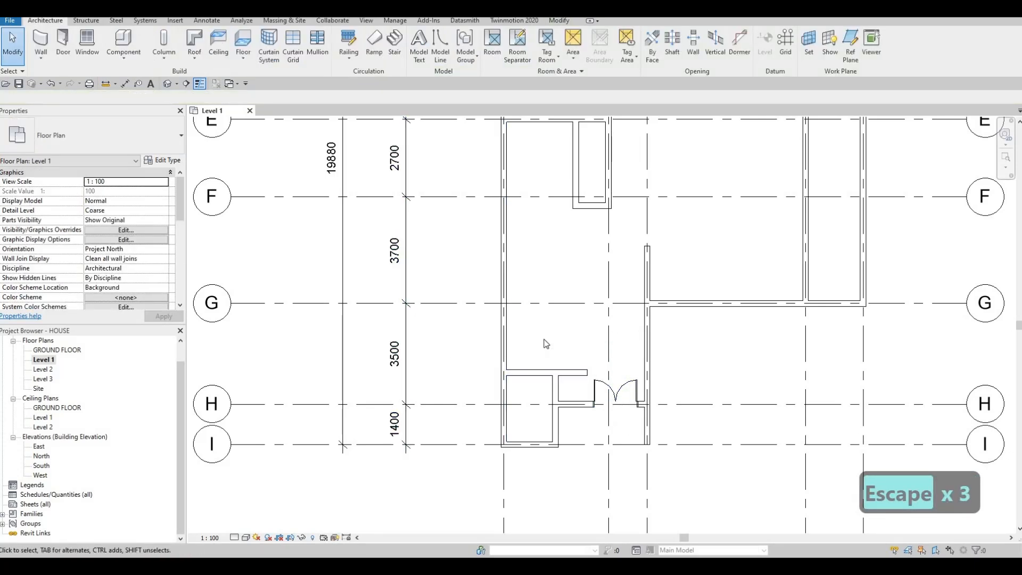
# Raise the horizontal interior wall above grid H so that it sits 2000 mm below grid G
pyautogui.moveTo(554, 346); pyautogui.dragTo(550, 335, button='middle')
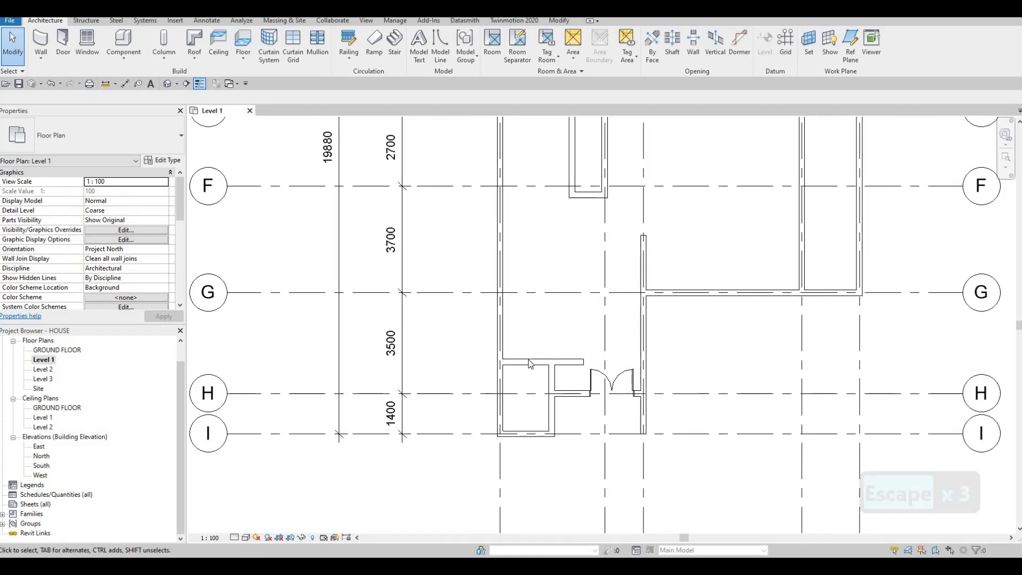
pyautogui.click(531, 359)
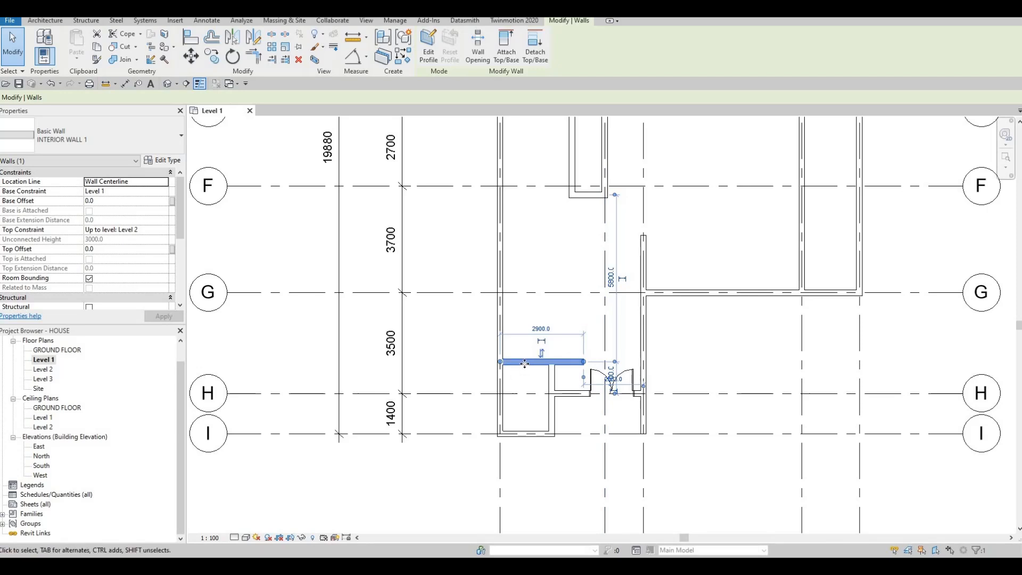
pyautogui.scroll(2, 531, 377)
pyautogui.press('Escape')
pyautogui.press('Escape')
pyautogui.click(496, 365)
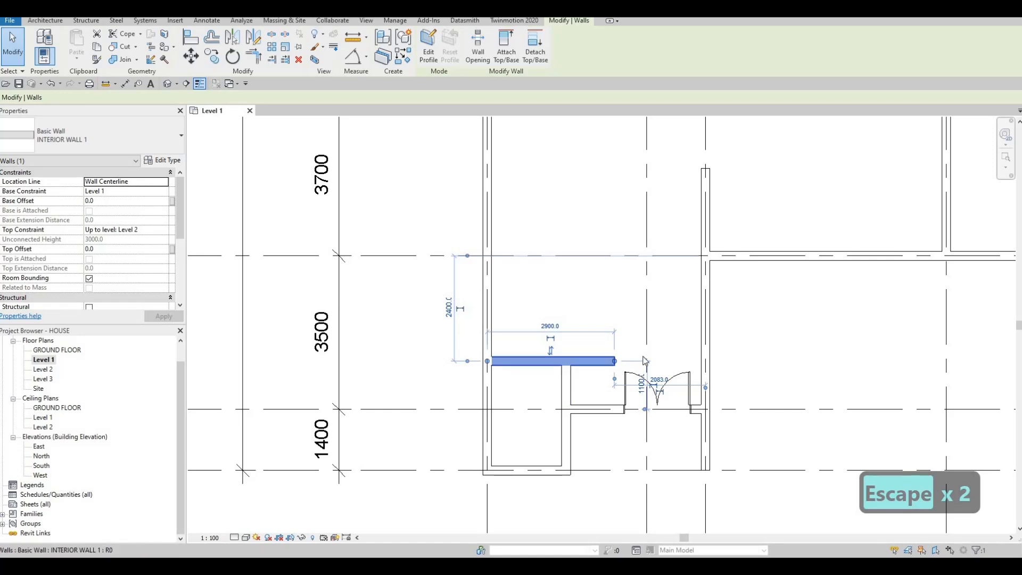
pyautogui.moveTo(527, 362); pyautogui.dragTo(569, 368)
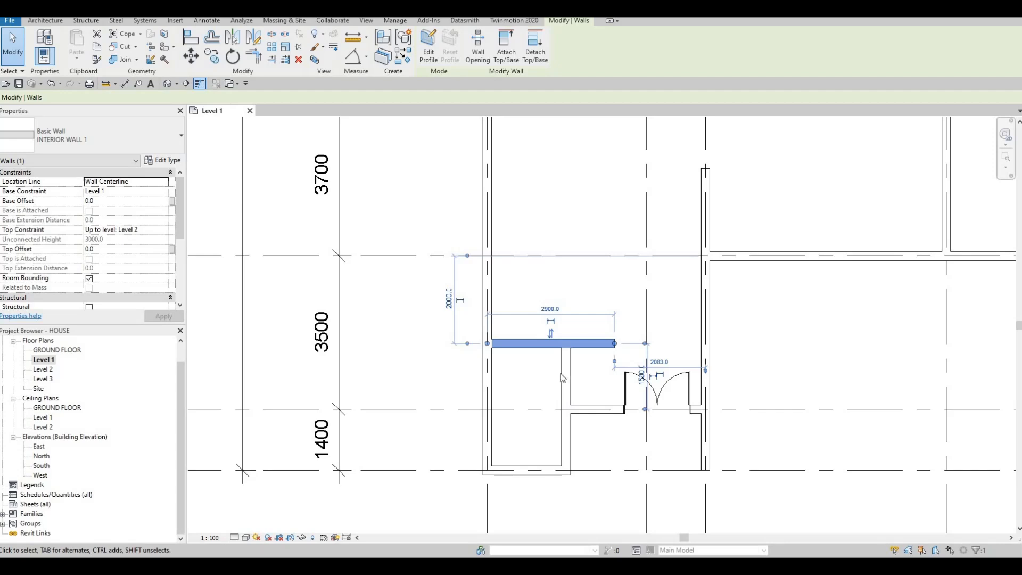
pyautogui.press('Escape')
pyautogui.press('Escape')
pyautogui.moveTo(558, 380); pyautogui.dragTo(566, 367, button='middle')
pyautogui.click(565, 367)
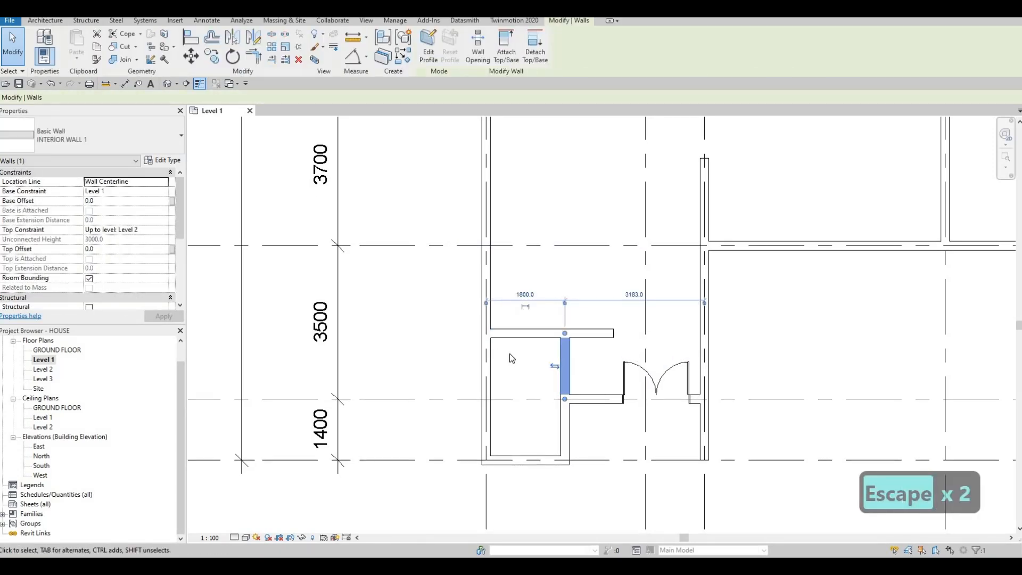
pyautogui.press('Escape')
pyautogui.press('Escape')
# Reposition the horizontal interior wall 1200 mm above grid H and shorten its free end to a length of 2300 mm
pyautogui.click(516, 334)
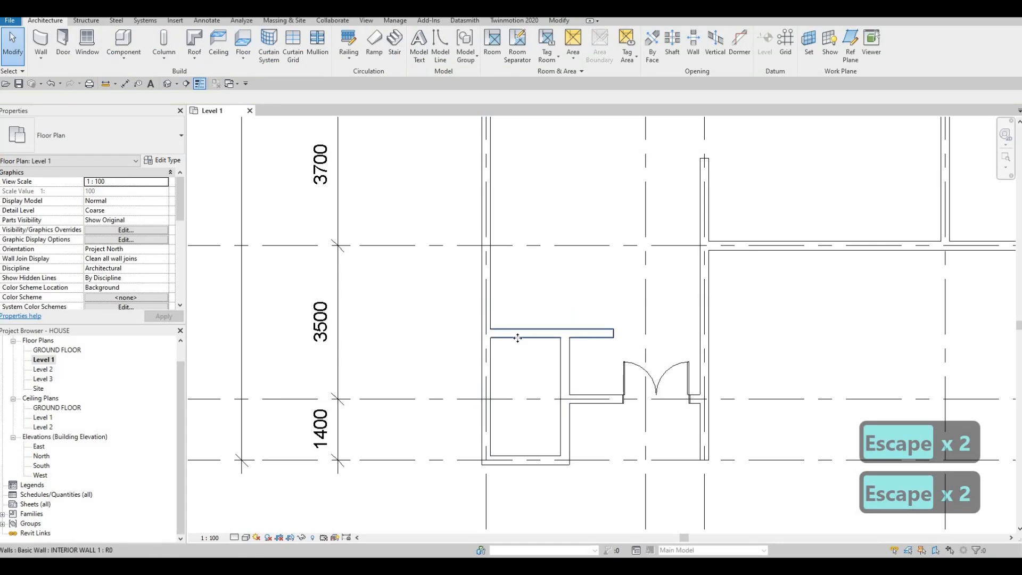
pyautogui.moveTo(564, 334); pyautogui.dragTo(586, 347)
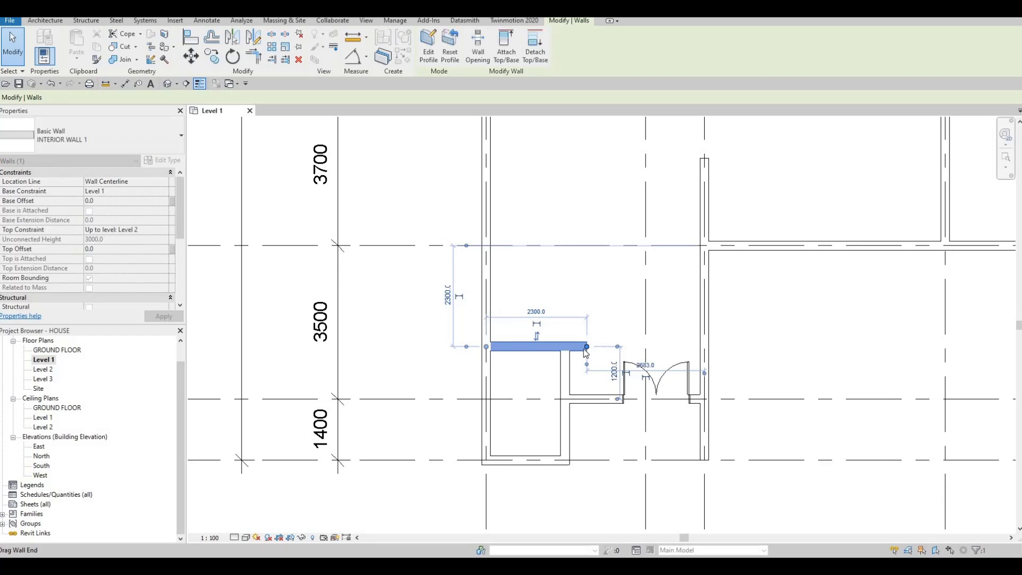
pyautogui.press('Escape')
pyautogui.click(527, 347)
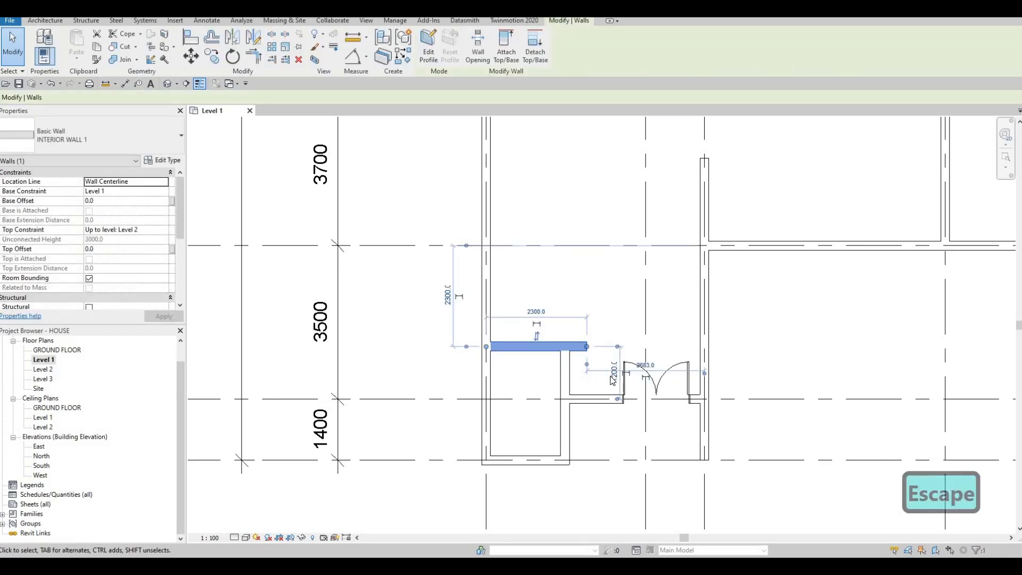
pyautogui.press('Escape')
pyautogui.press('Escape')
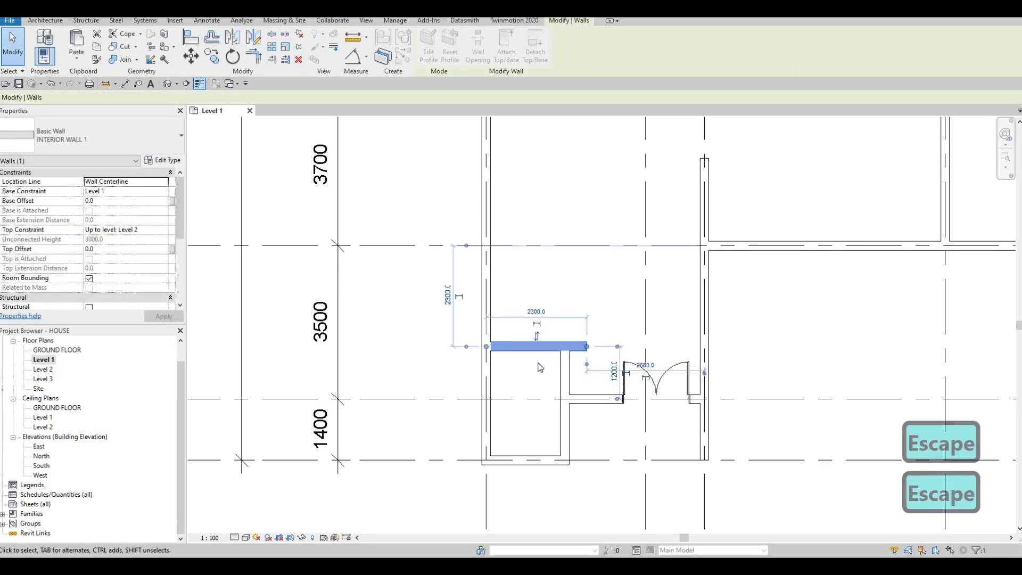
# Extend the free end of the horizontal interior wall above grid H slightly towards the double door
pyautogui.moveTo(502, 358); pyautogui.dragTo(539, 349, button='middle')
pyautogui.scroll(-1, 539, 349)
pyautogui.moveTo(531, 406); pyautogui.dragTo(506, 397, button='middle')
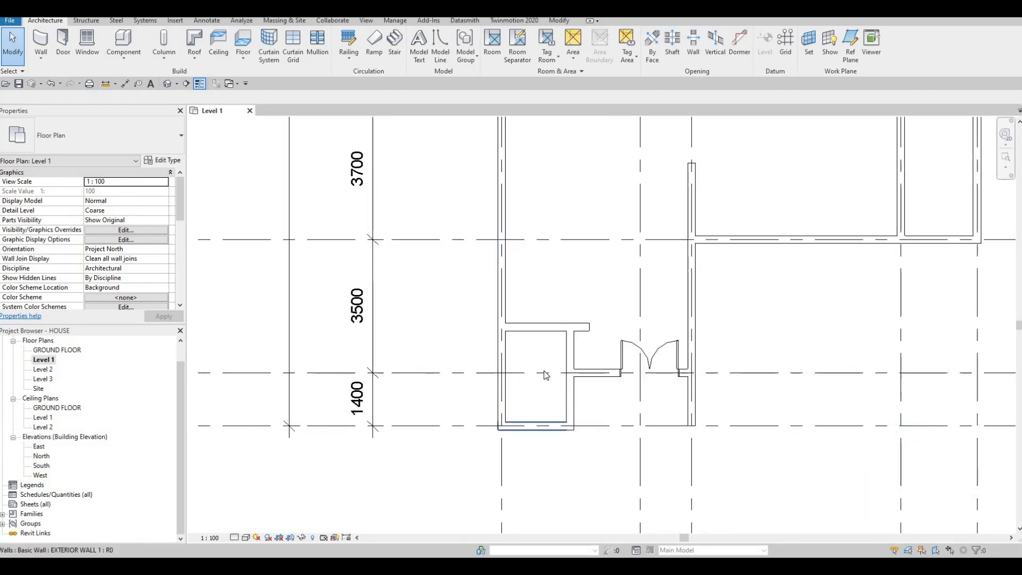
pyautogui.scroll(-1, 543, 376)
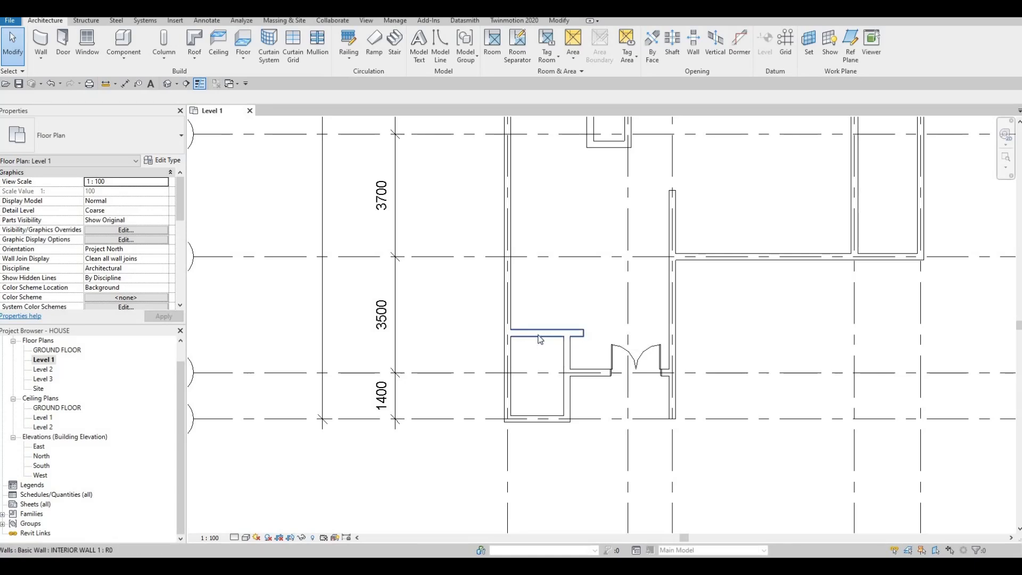
pyautogui.click(582, 333)
pyautogui.moveTo(585, 333); pyautogui.dragTo(593, 352)
pyautogui.press('Escape')
pyautogui.press('Escape')
pyautogui.press('Escape')
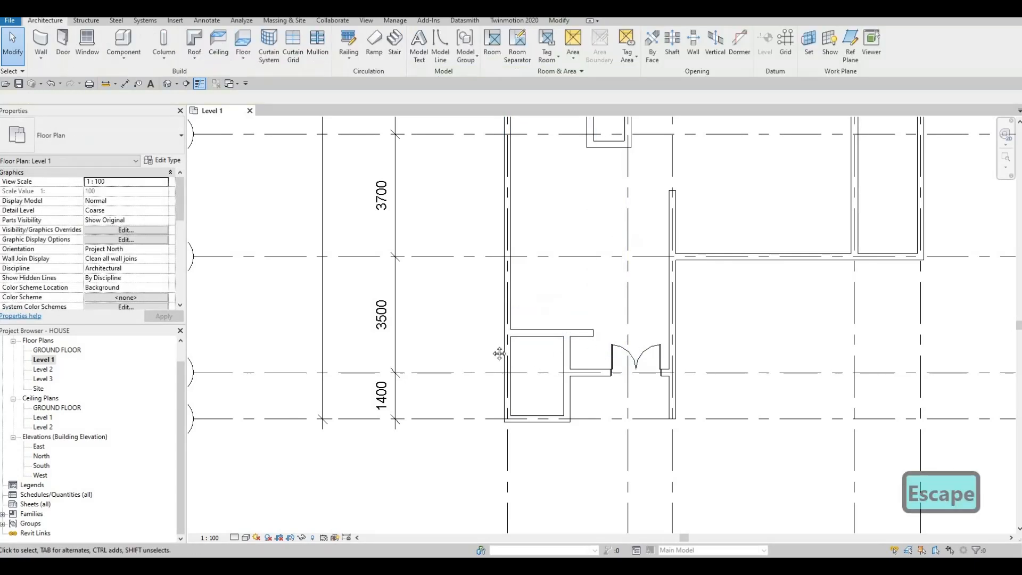
pyautogui.scroll(-2, 559, 367)
pyautogui.scroll(-3, 556, 366)
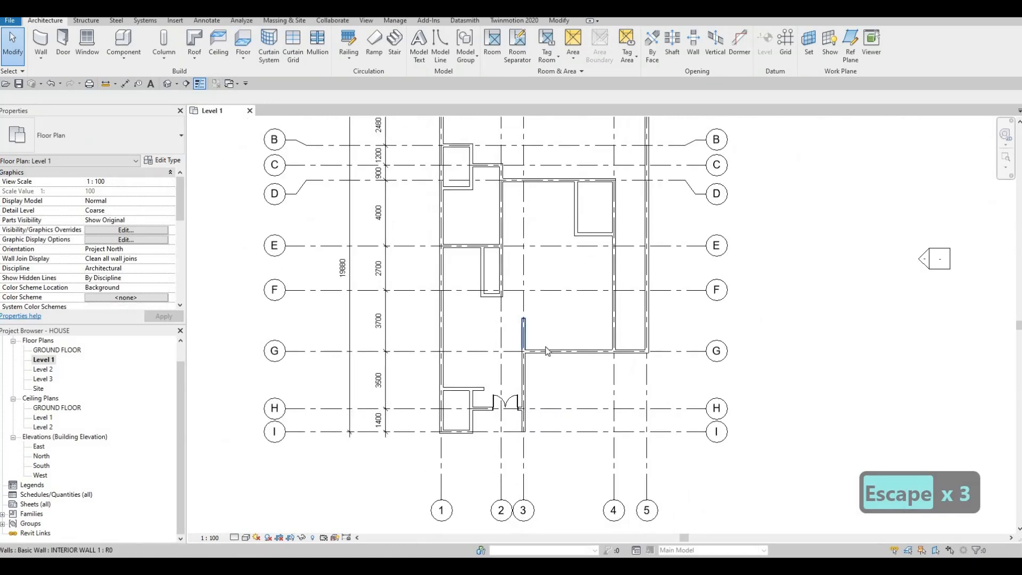
pyautogui.scroll(5, 548, 351)
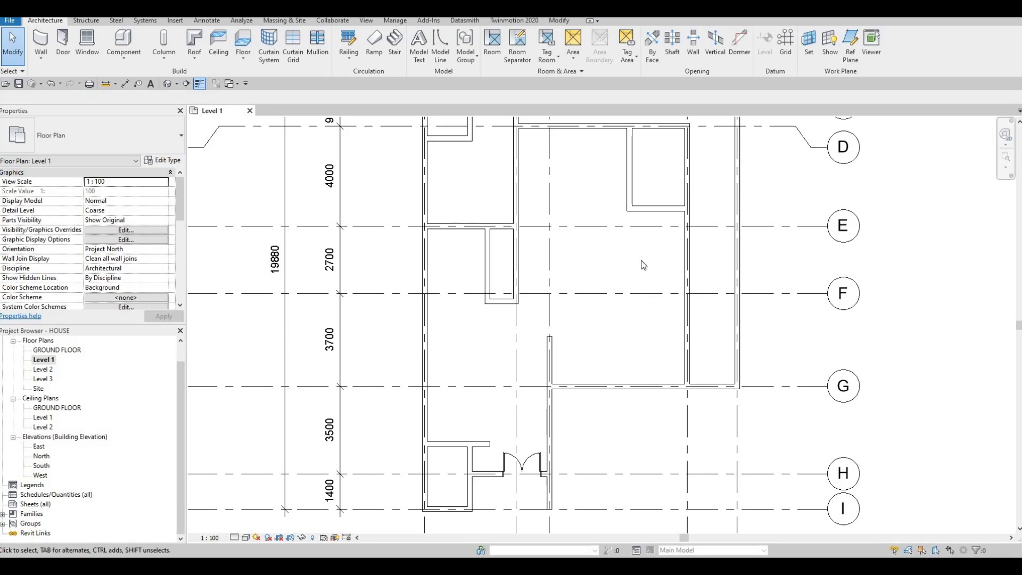
pyautogui.scroll(-2, 633, 263)
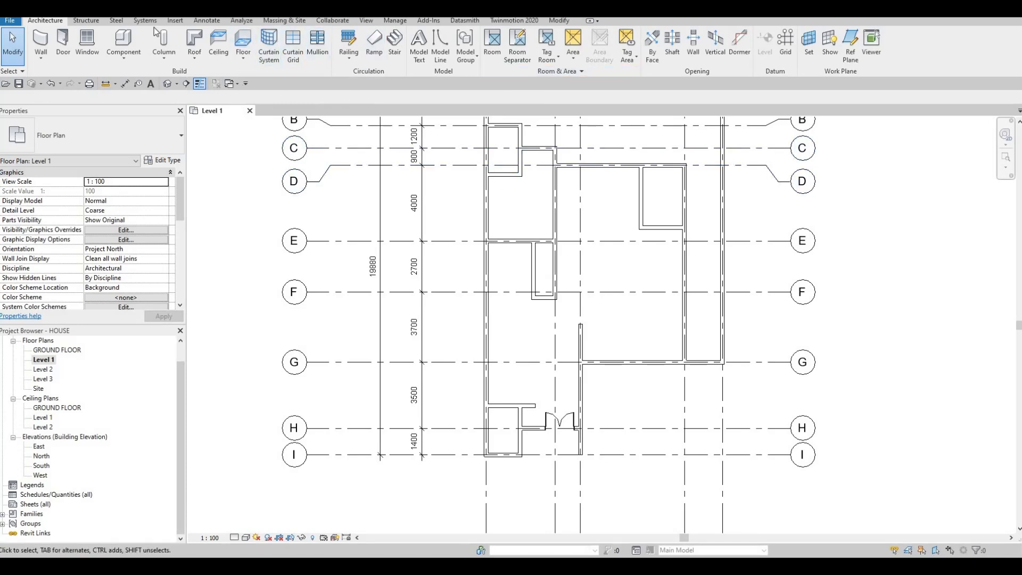
# Load the residential door family M_Door-Interior-Single-1_Panel-Wood with all its 2000 mm high types in widths from 300 to 900 mm
pyautogui.click(175, 20)
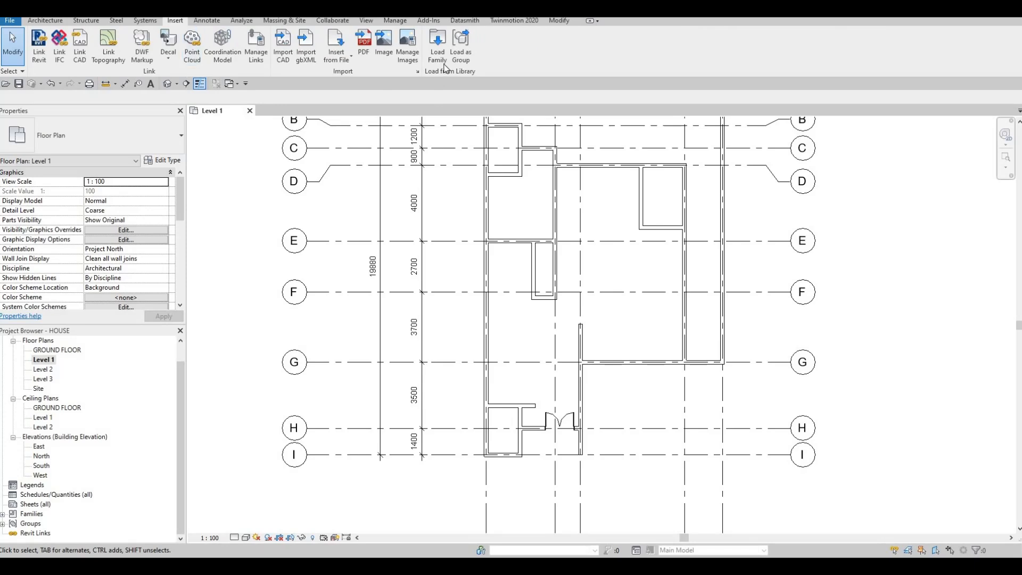
pyautogui.click(437, 51)
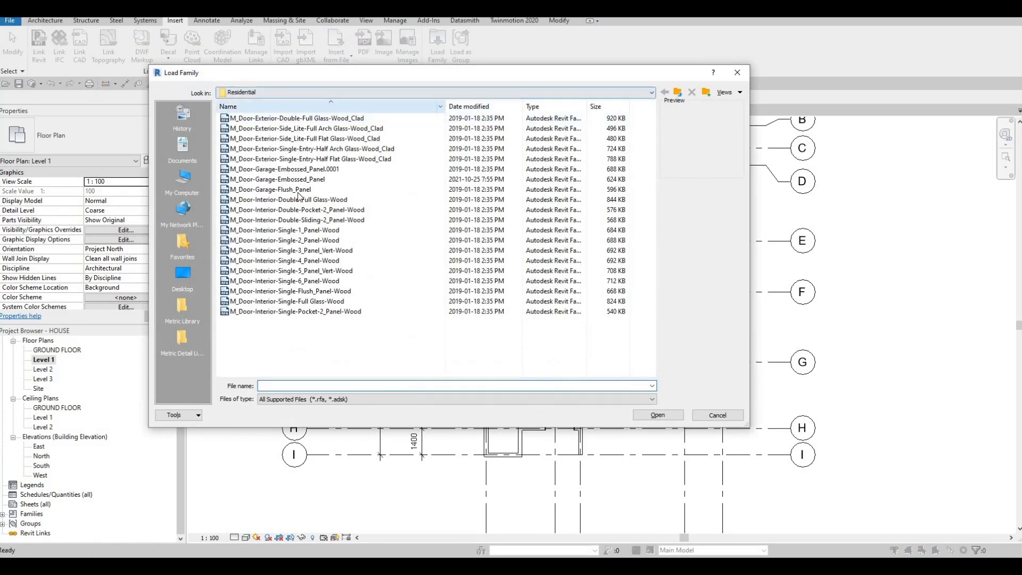
pyautogui.click(263, 233)
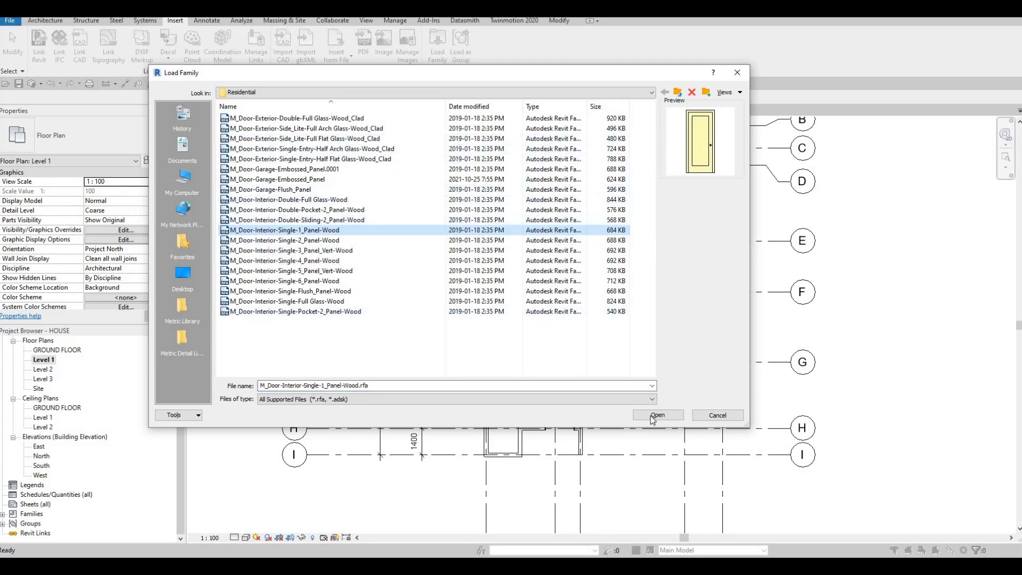
pyautogui.press('Return')
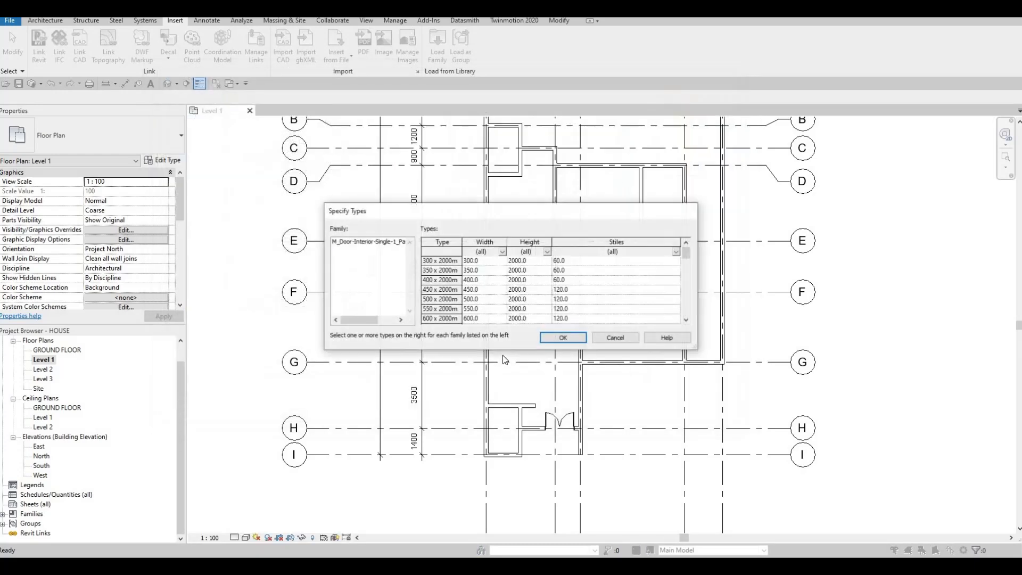
pyautogui.click(447, 261)
pyautogui.scroll(-10, 456, 290)
pyautogui.scroll(9, 465, 301)
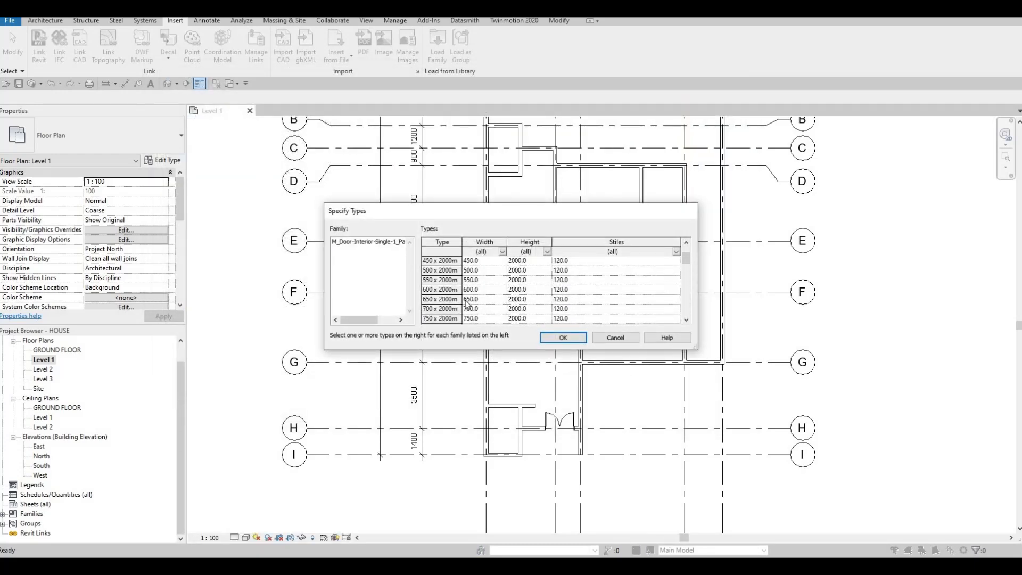
pyautogui.scroll(1, 452, 271)
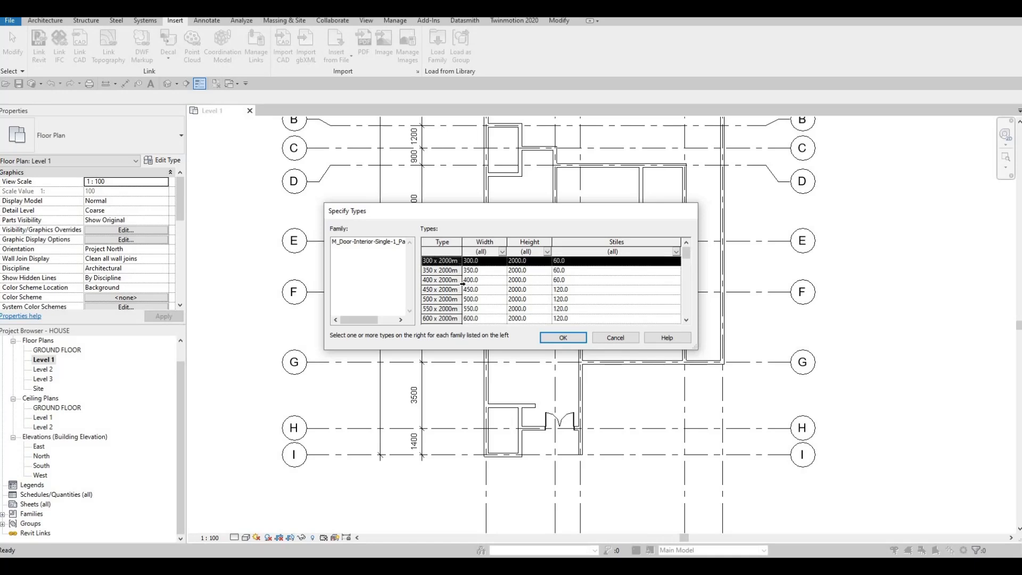
pyautogui.scroll(-3, 464, 304)
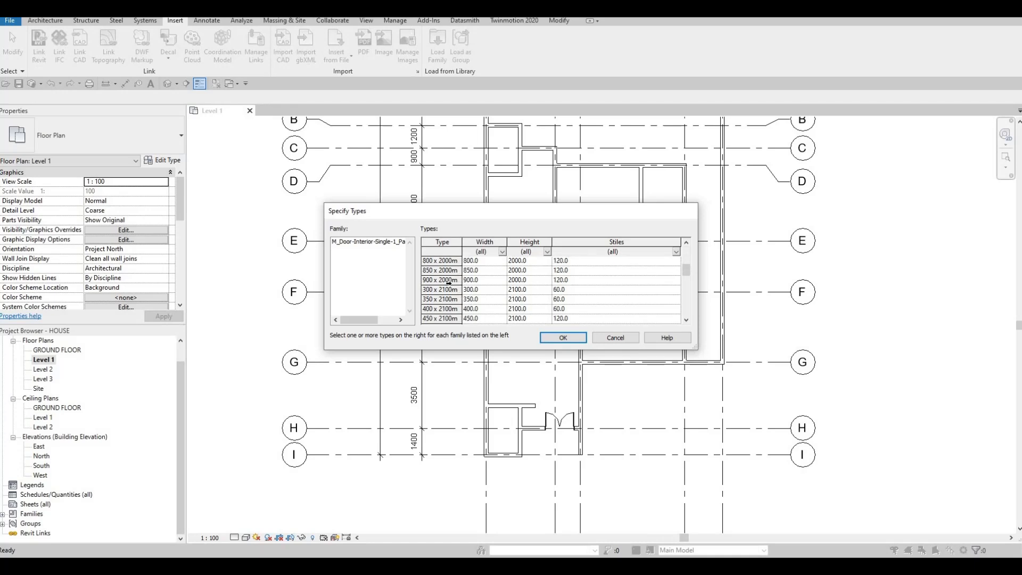
pyautogui.keyDown('shift'); pyautogui.click(447, 280); pyautogui.keyUp('shift')
pyautogui.click(562, 338)
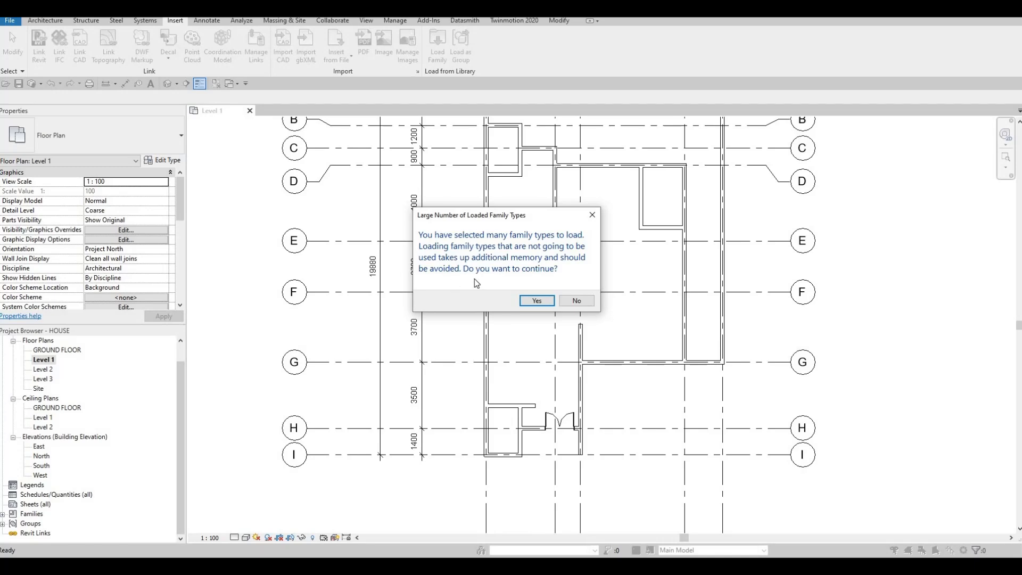
pyautogui.click(528, 303)
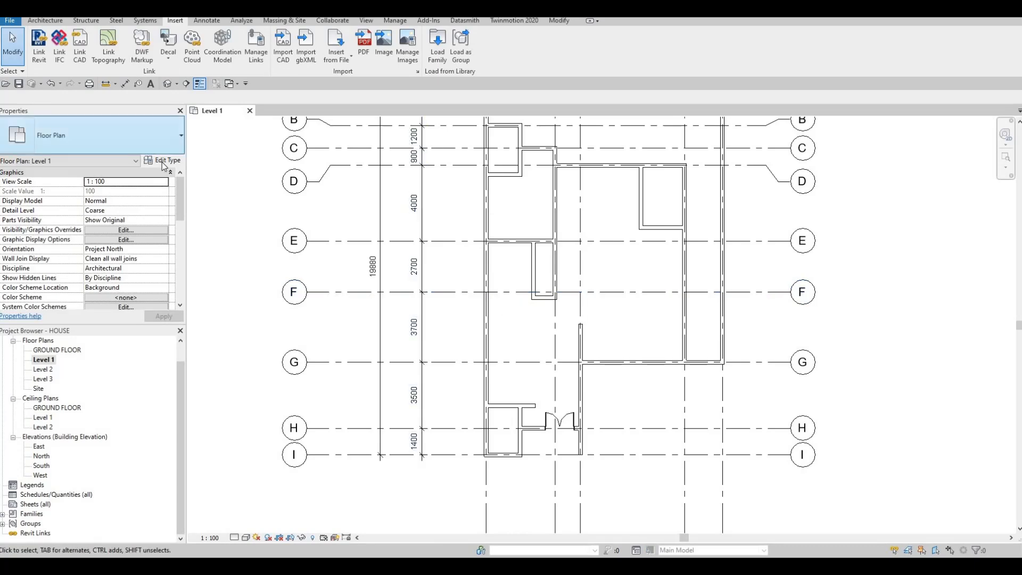
# Place a 700 x 2000 mm M_Door-Interior-Single-1_Panel-Wood door in the short vertical wall, centred 600 mm above grid H, swinging into the small room
pyautogui.press('d')
pyautogui.press('r')
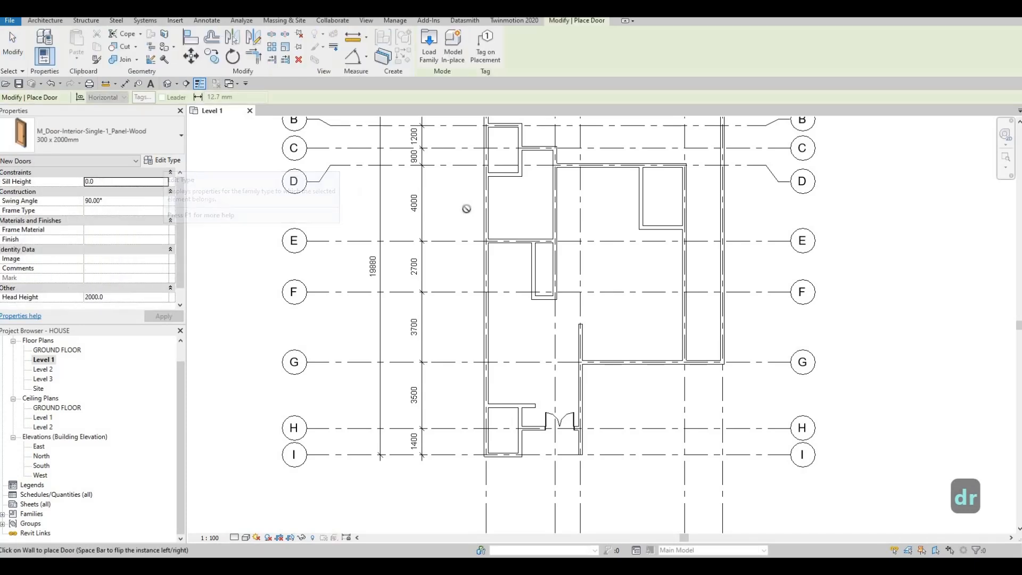
pyautogui.click(151, 130)
pyautogui.scroll(-1, 116, 263)
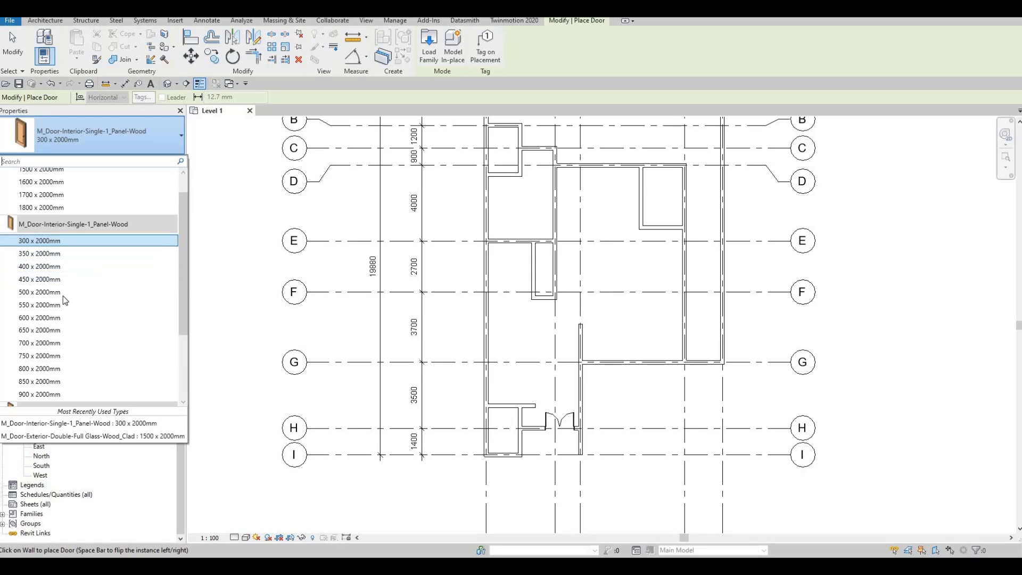
pyautogui.click(54, 343)
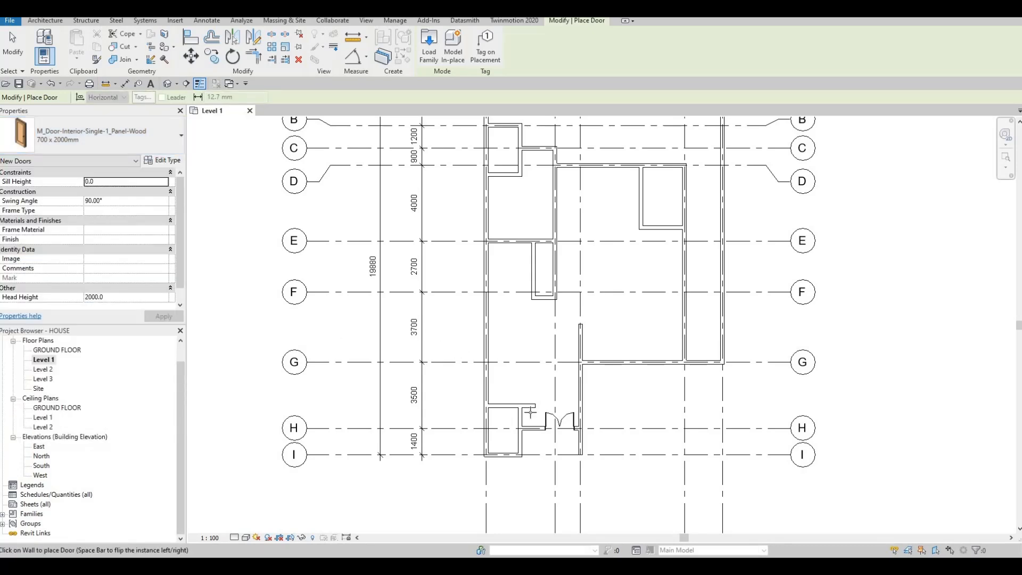
pyautogui.scroll(4, 512, 414)
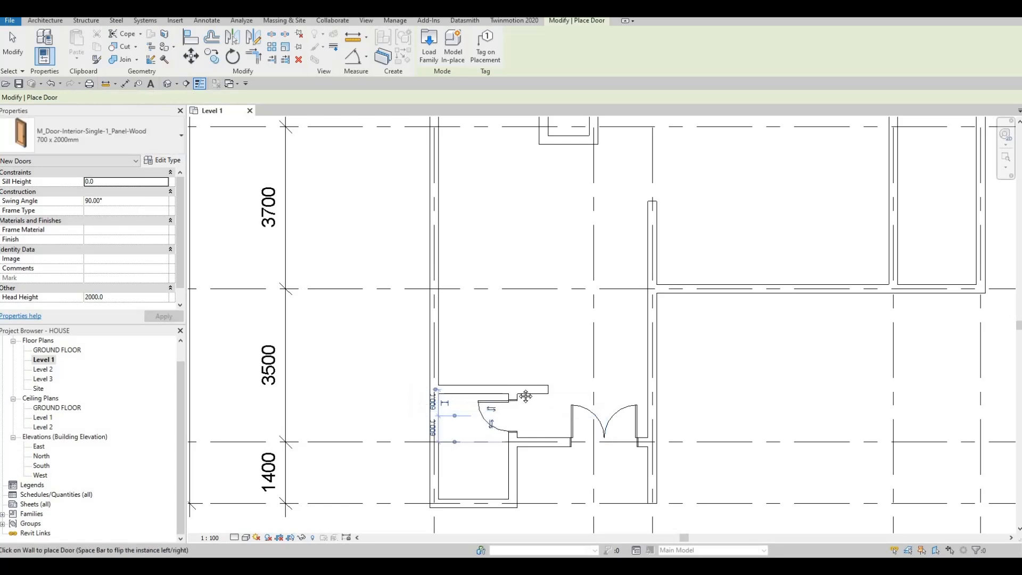
# Place a 700 x 2000 mm interior door in the vertical wall above grid E, centred 600 mm from the grid, swinging into the west room
pyautogui.scroll(-3, 522, 354)
pyautogui.scroll(-3, 545, 312)
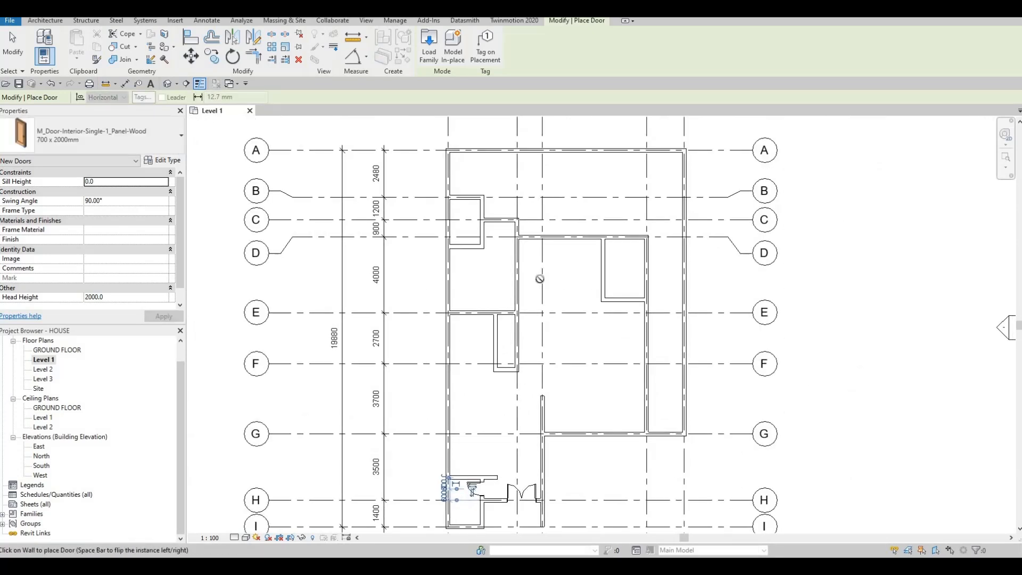
pyautogui.scroll(2, 519, 288)
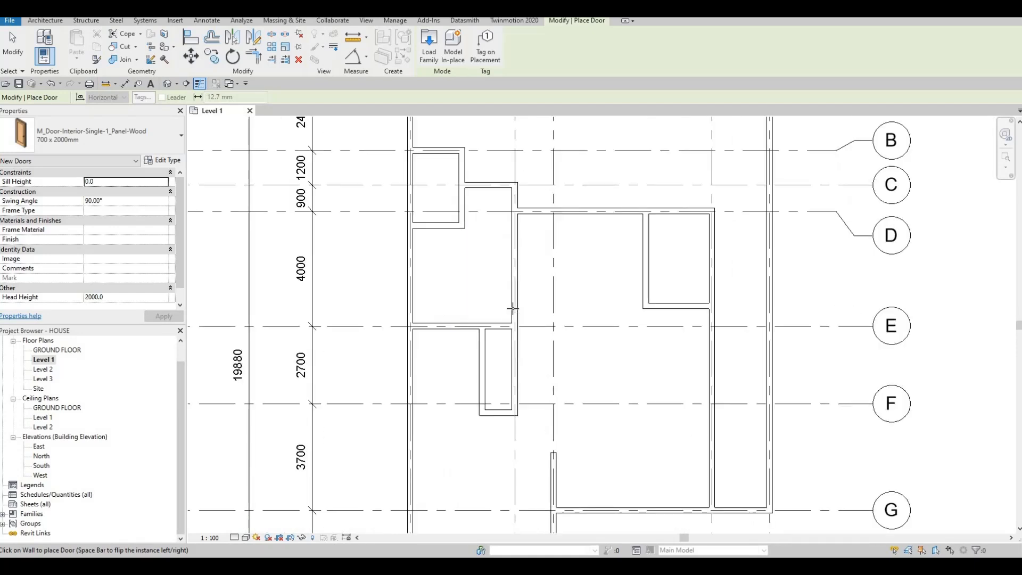
pyautogui.press('space')
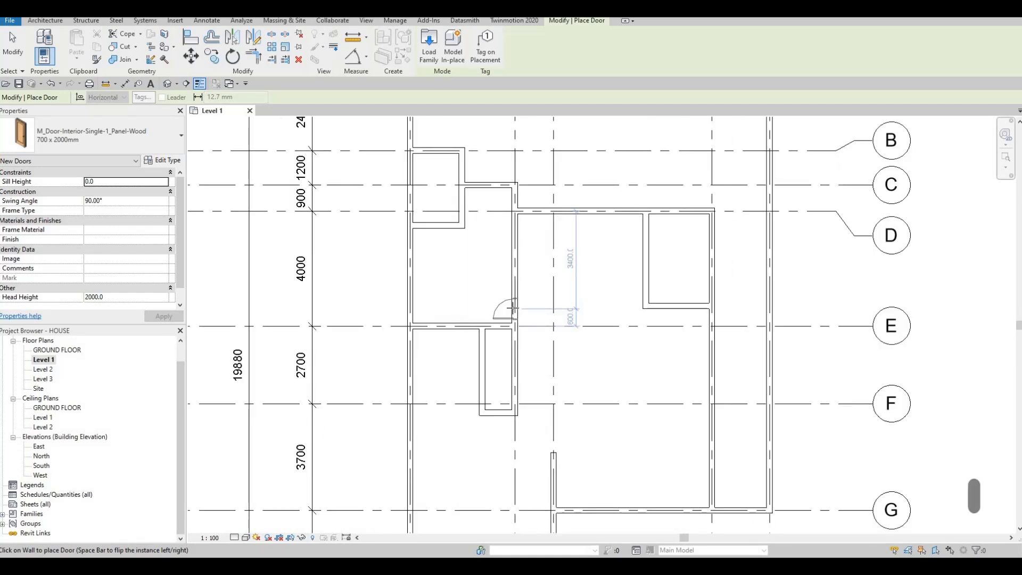
pyautogui.click(514, 308)
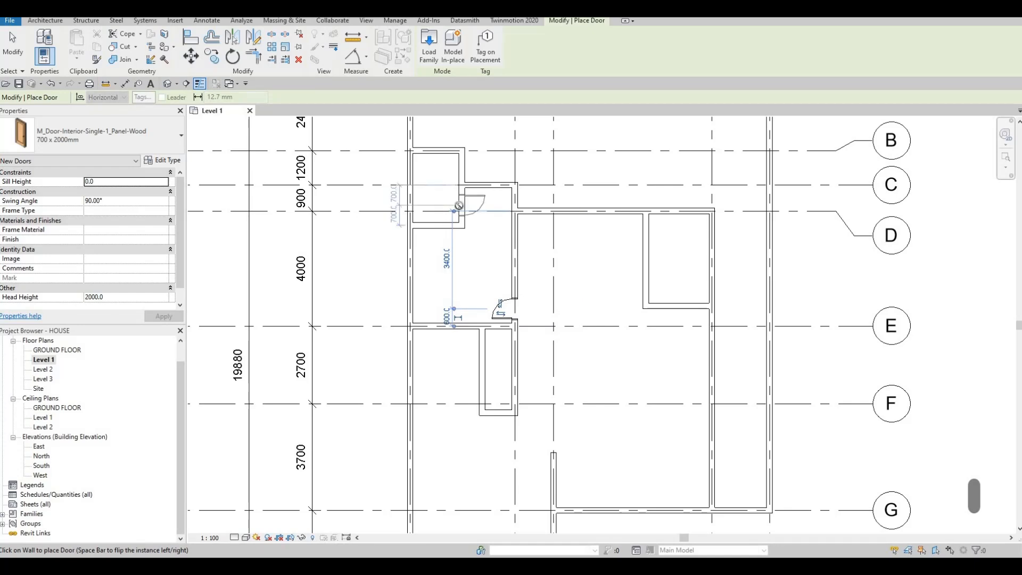
# Place a 700 x 2000 mm door in the short vertical wall below grid C, centred 800 mm from the grid, swinging into the small room
pyautogui.press('space')
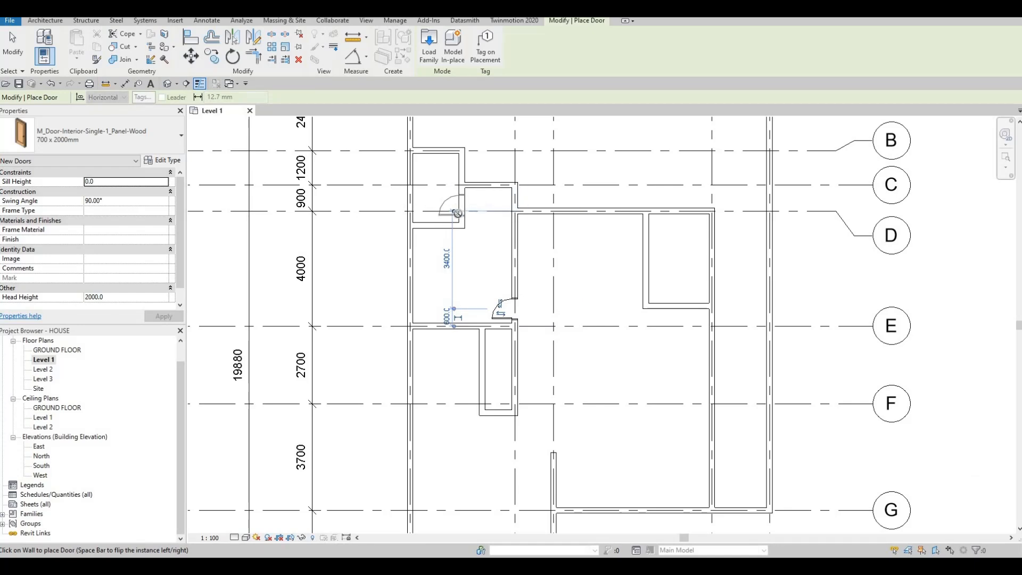
pyautogui.scroll(3, 457, 213)
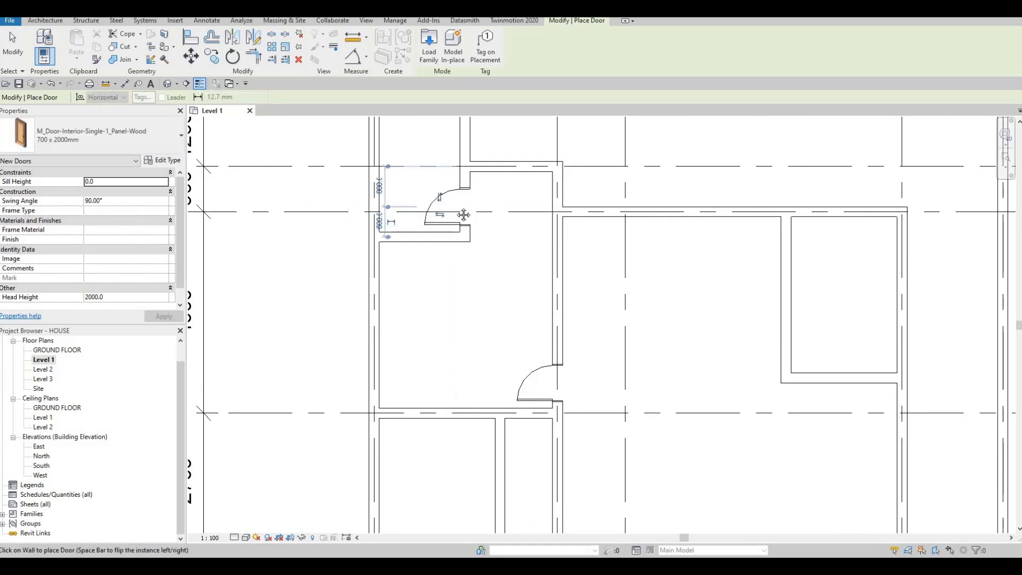
pyautogui.scroll(-3, 483, 225)
pyautogui.moveTo(483, 223); pyautogui.dragTo(431, 217, button='middle')
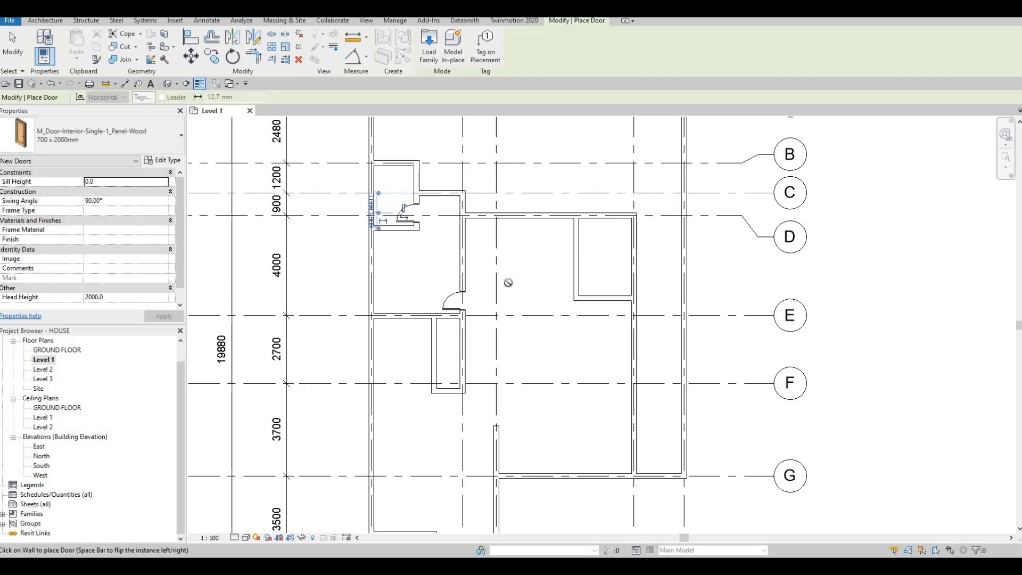
# Place a 700 x 2000 mm door in the horizontal wall of the small east room, centred 500 mm from its east wall, swinging inward
pyautogui.click(460, 287)
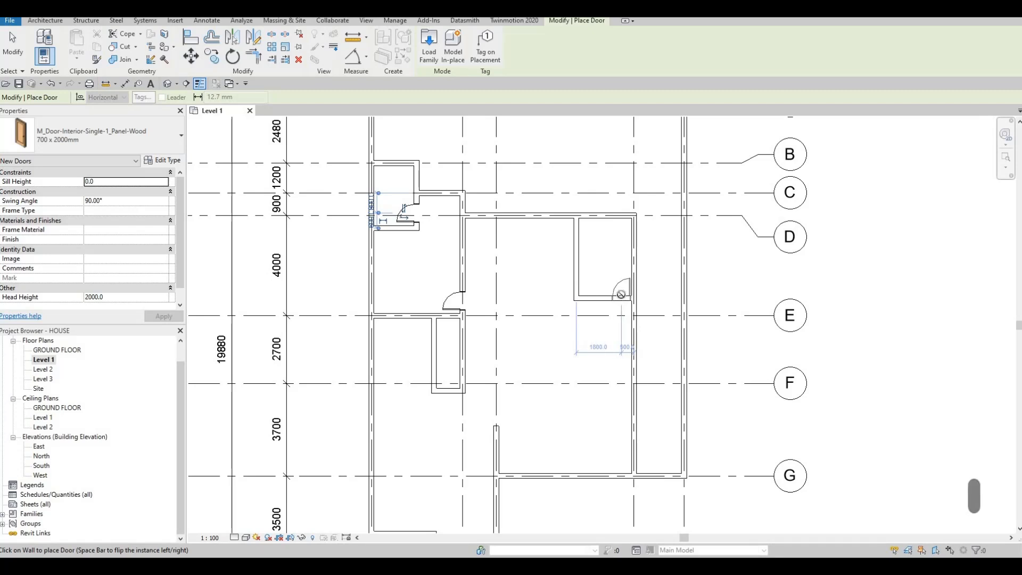
pyautogui.click(621, 291)
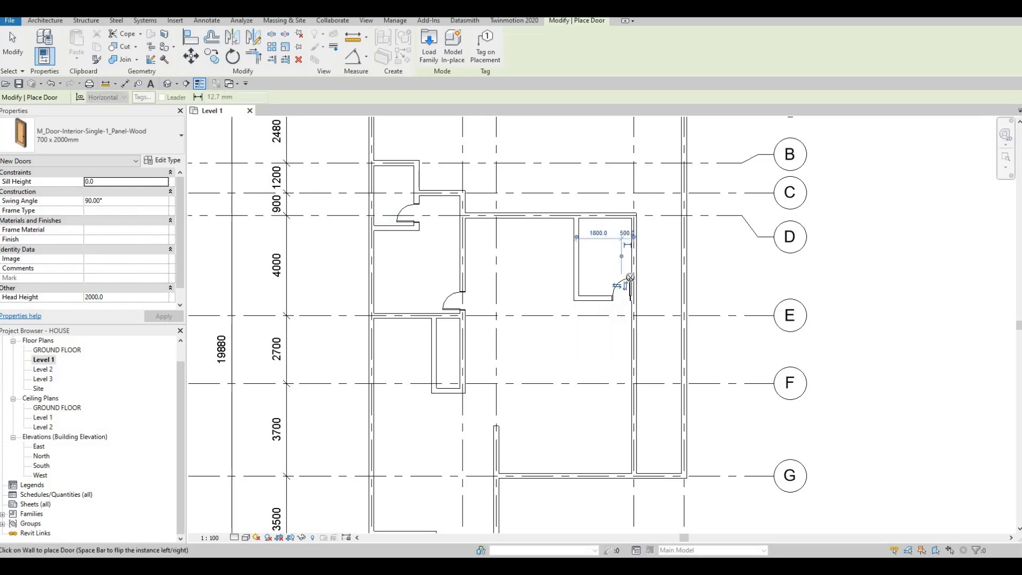
pyautogui.scroll(2, 618, 269)
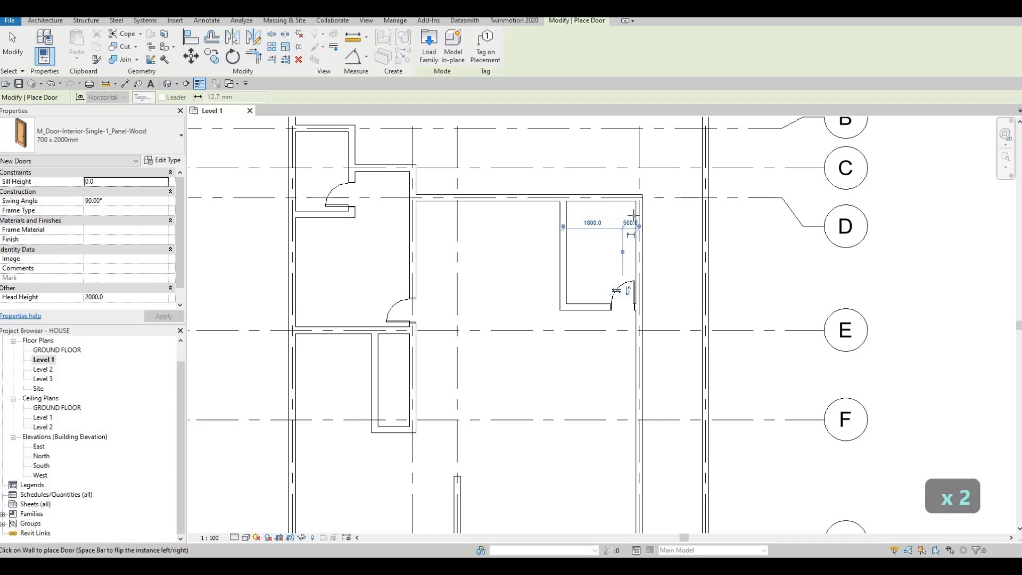
pyautogui.click(631, 222)
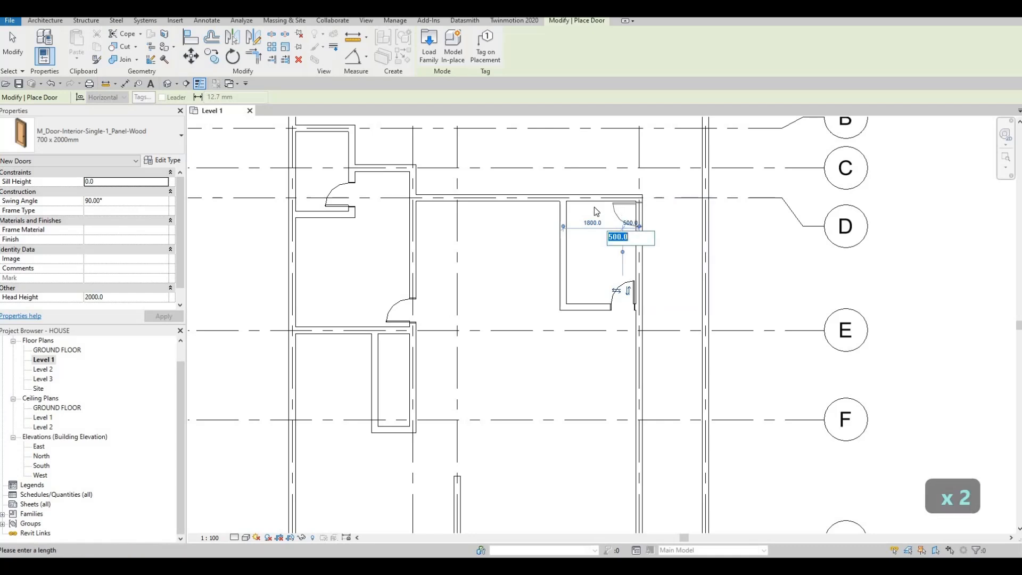
pyautogui.scroll(2, 593, 207)
pyautogui.press('Escape')
pyautogui.press('Escape')
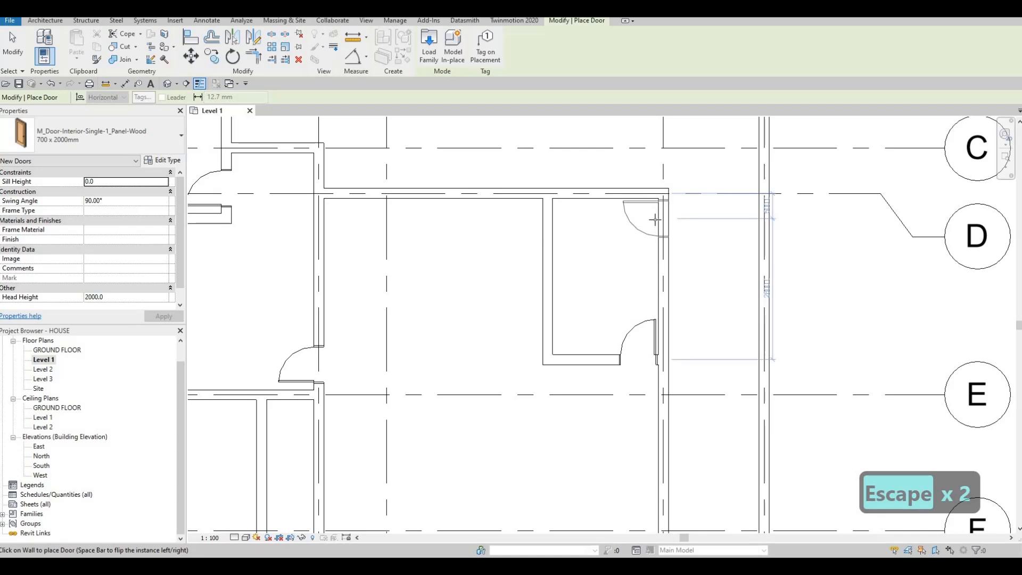
# Place a 700 x 2000 mm door in the small east room's east wall, centred 500 mm below grid D, swinging into that room
pyautogui.press('space')
pyautogui.press('space')
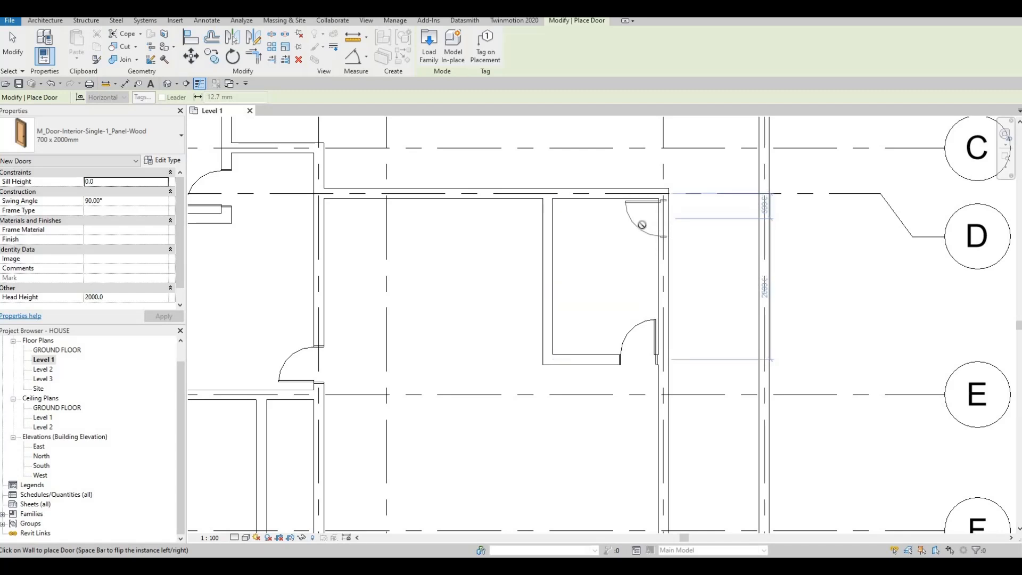
pyautogui.scroll(-4, 589, 224)
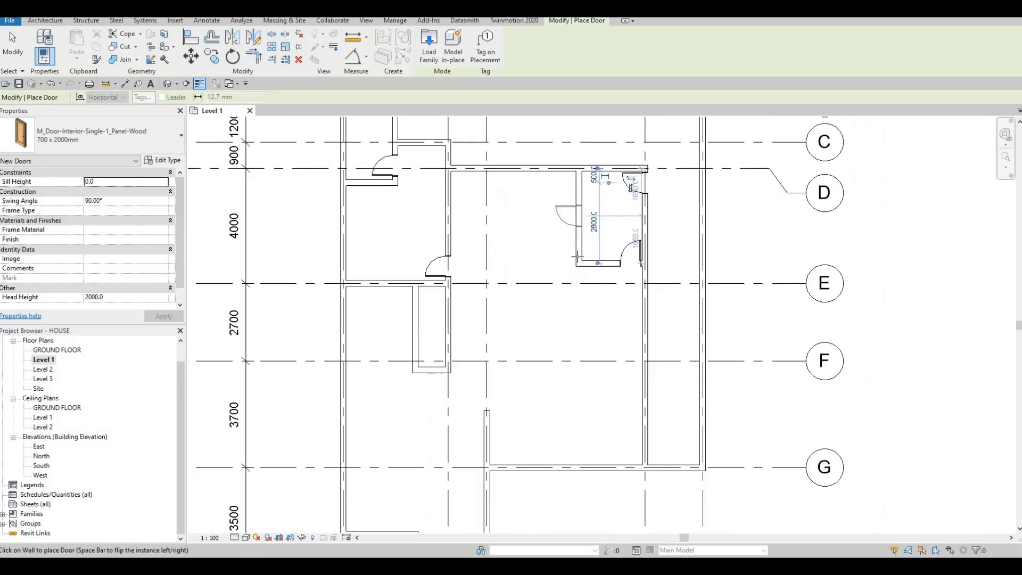
# Review the walls and placed doors across the whole Level 1 plan between grids A and I, and end door placement
pyautogui.moveTo(578, 281); pyautogui.dragTo(572, 313, button='middle')
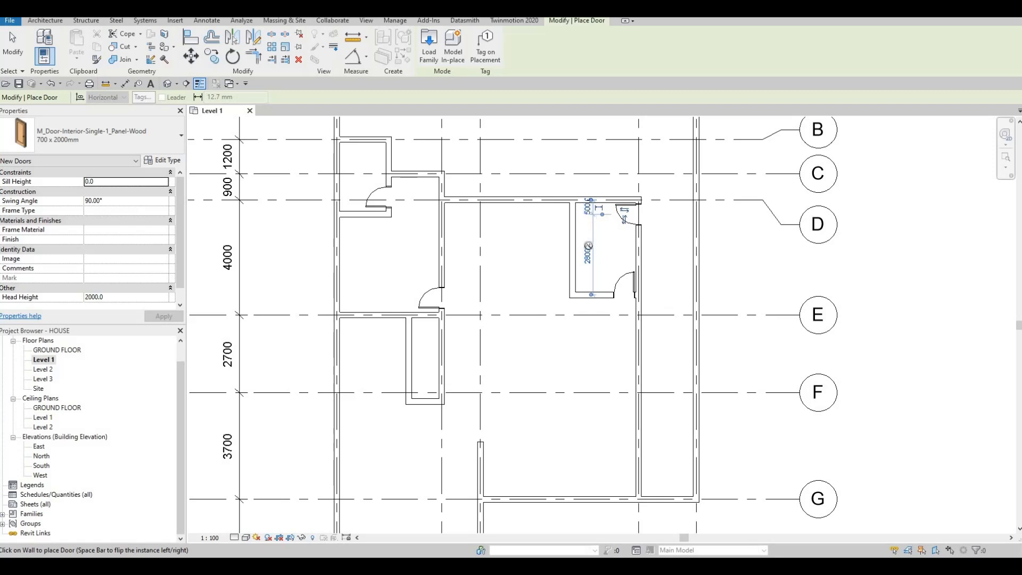
pyautogui.moveTo(591, 280); pyautogui.dragTo(607, 203, button='middle')
pyautogui.scroll(-1, 607, 203)
pyautogui.moveTo(535, 355); pyautogui.dragTo(555, 272, button='middle')
pyautogui.moveTo(493, 319); pyautogui.dragTo(498, 290, button='middle')
pyautogui.scroll(-1, 538, 213)
pyautogui.moveTo(540, 210); pyautogui.dragTo(529, 280, button='middle')
pyautogui.moveTo(477, 134); pyautogui.dragTo(470, 170, button='middle')
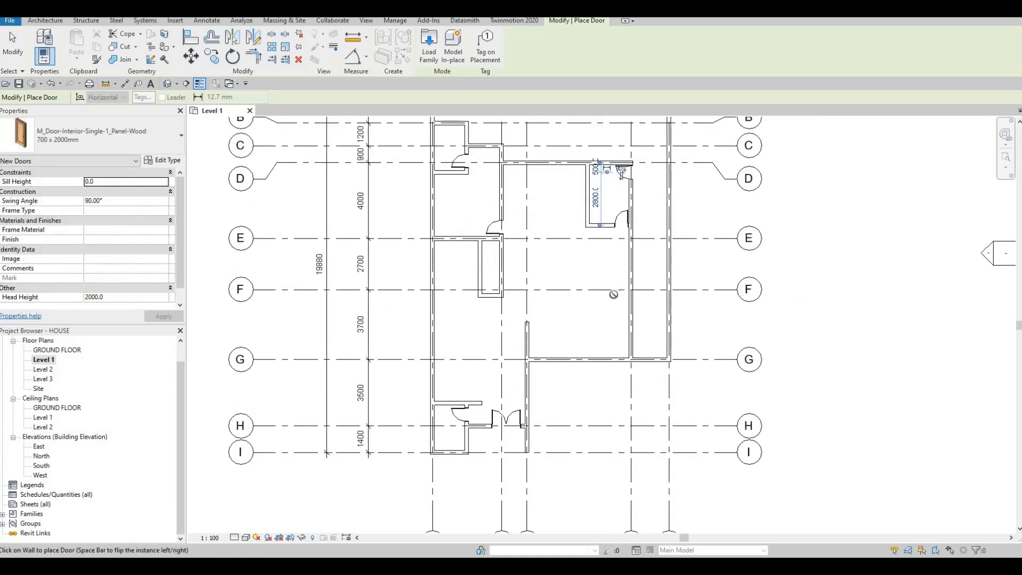
pyautogui.moveTo(565, 266); pyautogui.dragTo(548, 337, button='middle')
pyautogui.press('Escape')
pyautogui.press('Escape')
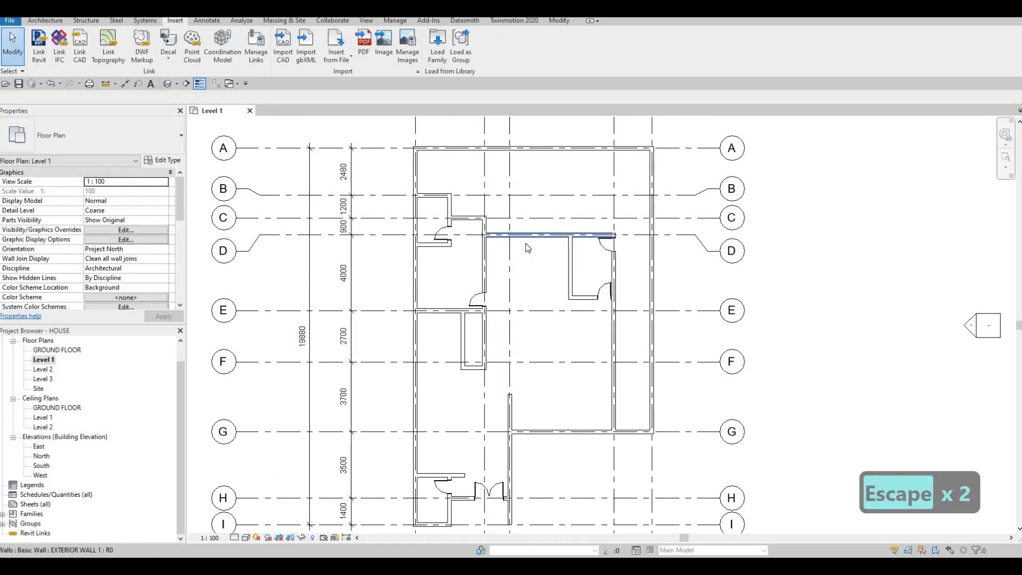
pyautogui.scroll(-1, 531, 244)
pyautogui.moveTo(370, 135); pyautogui.dragTo(366, 124, button='middle')
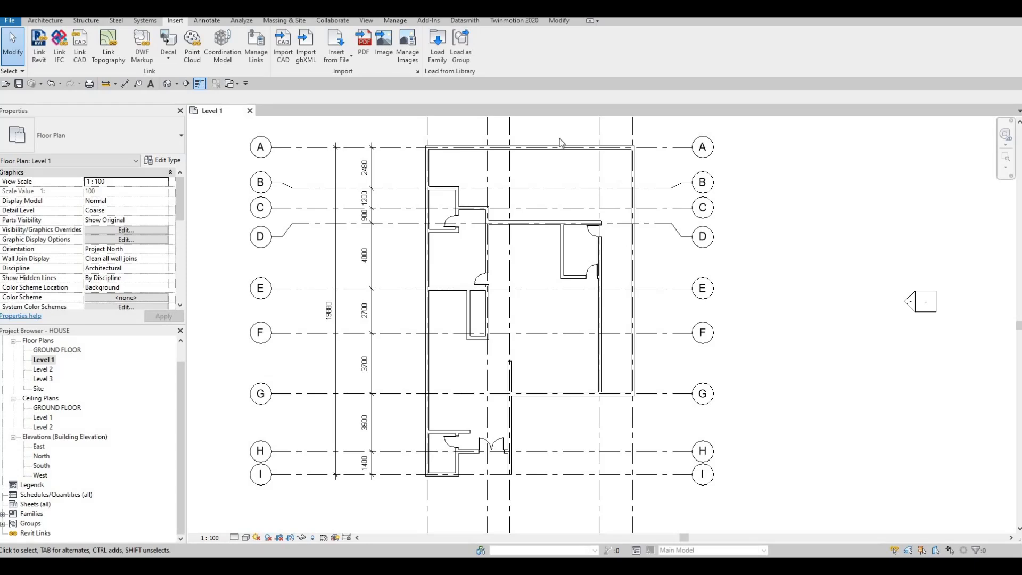
# Browse the family library from the Residential doors folder up to the Canada folder and close it without loading a family
pyautogui.click(429, 59)
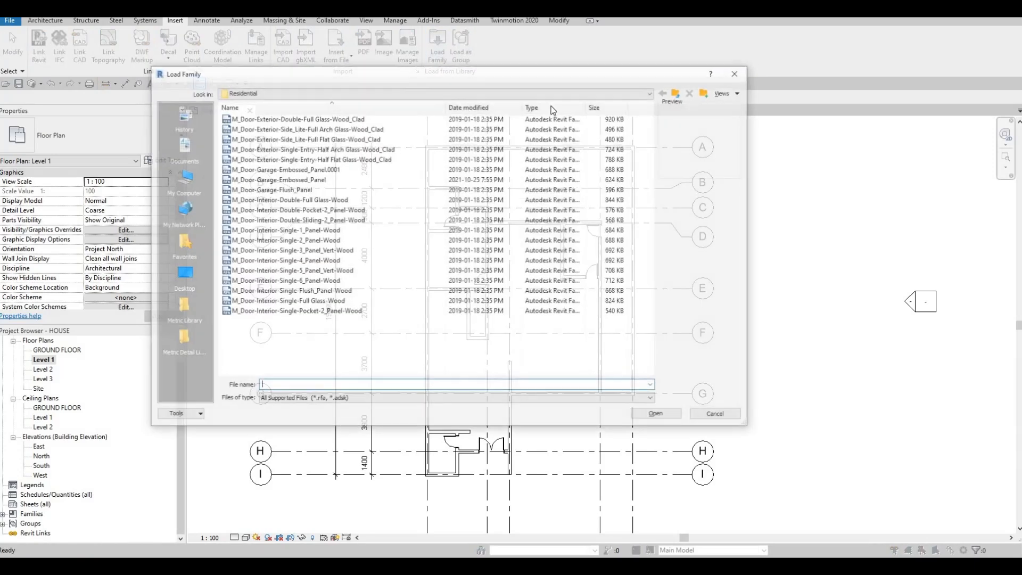
pyautogui.click(679, 94)
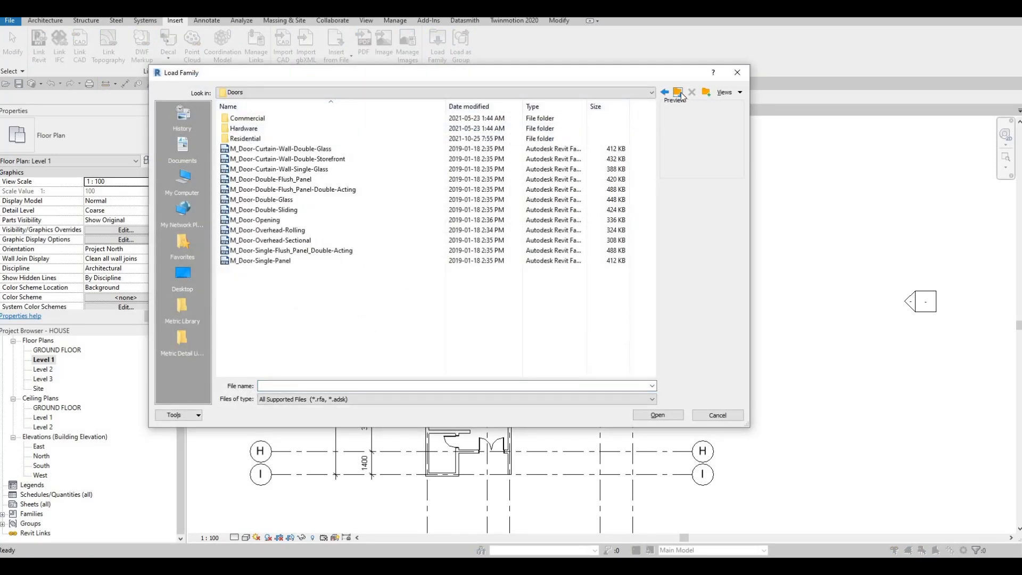
pyautogui.press('BackSpace')
pyautogui.scroll(-5, 597, 141)
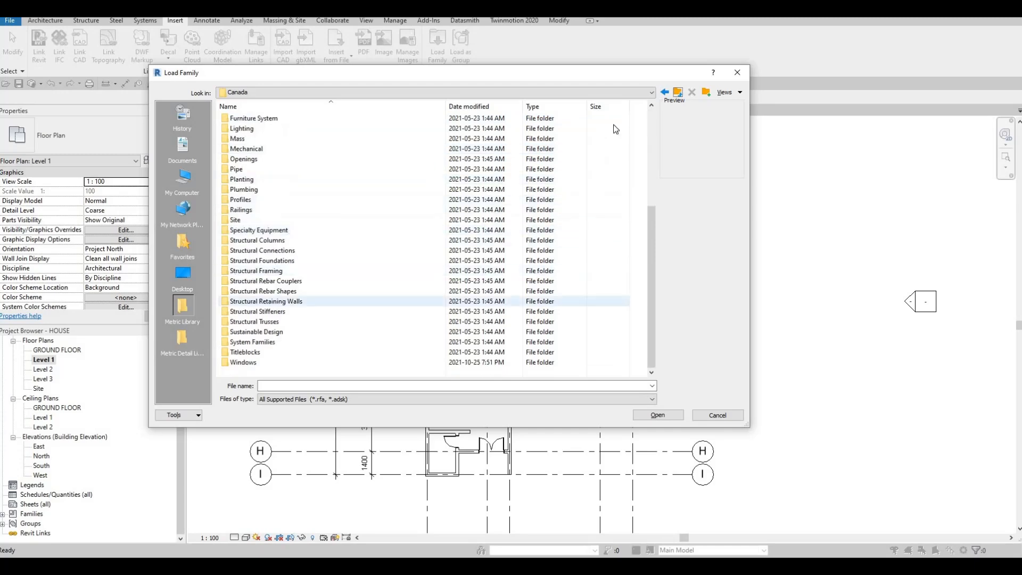
pyautogui.click(737, 72)
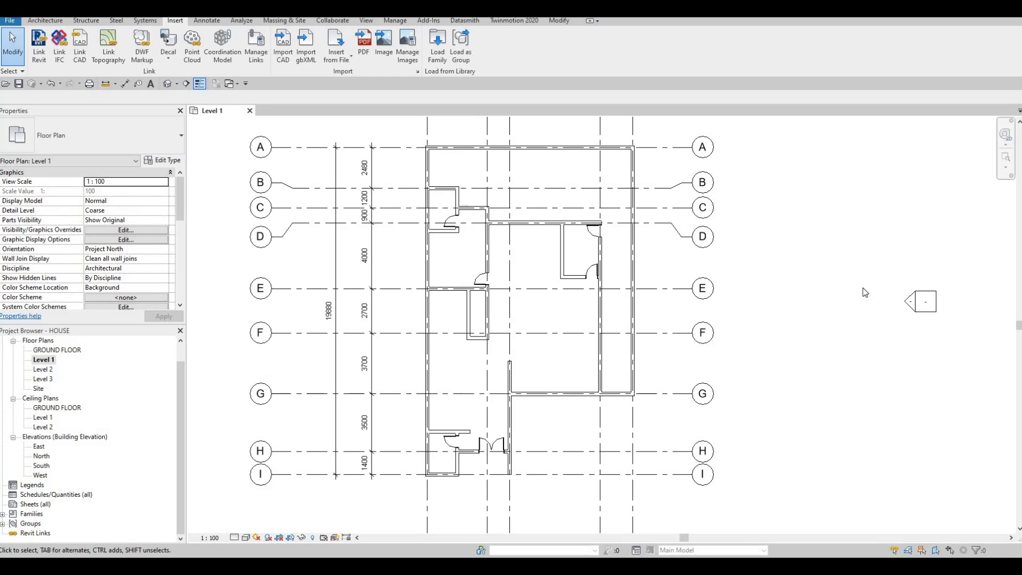
# Switch to the All Extra Families folder in Google Drive and download Parametric Folding Door.rfa
pyautogui.press('F1')
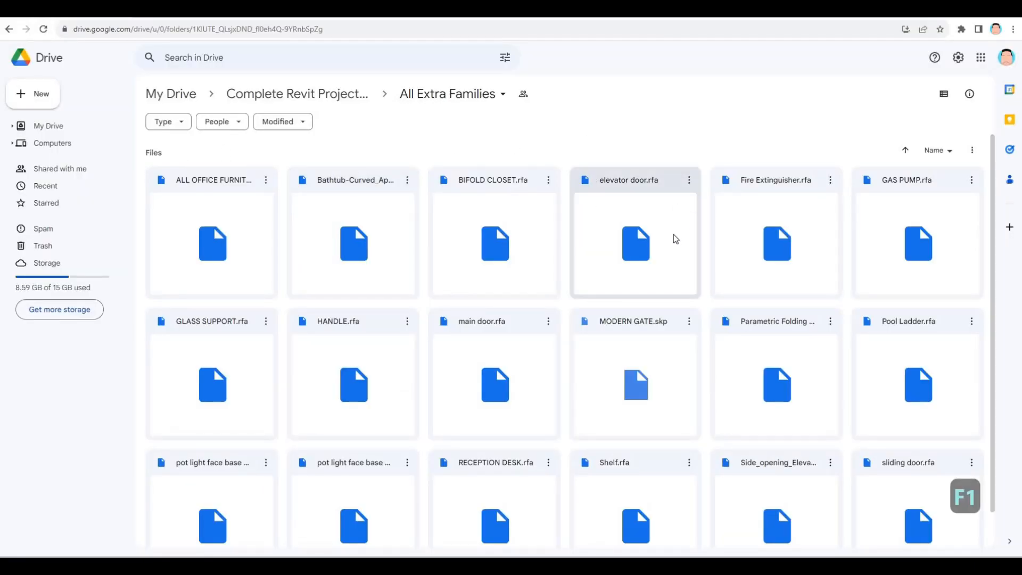
pyautogui.scroll(-1, 667, 243)
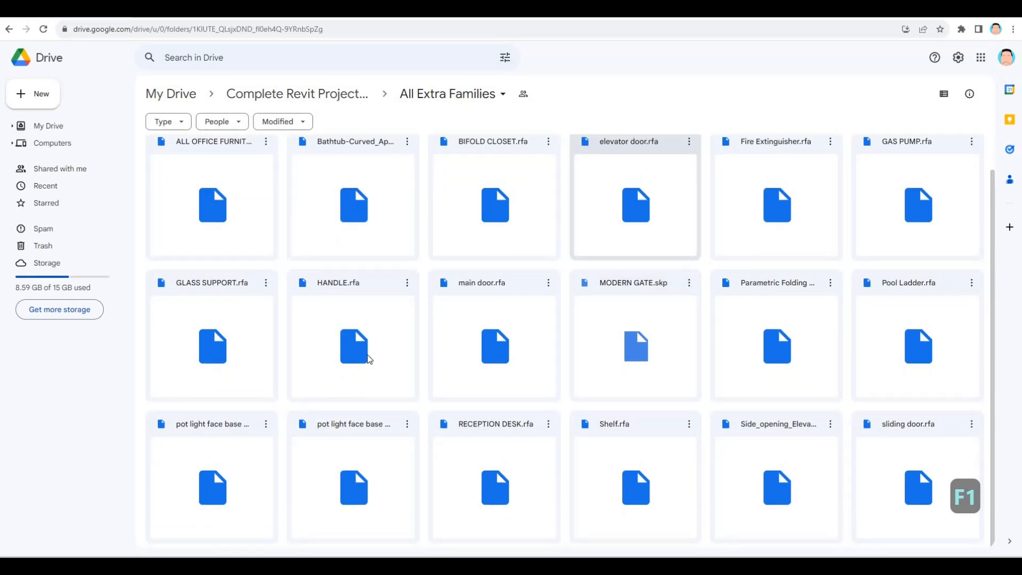
pyautogui.scroll(1, 745, 445)
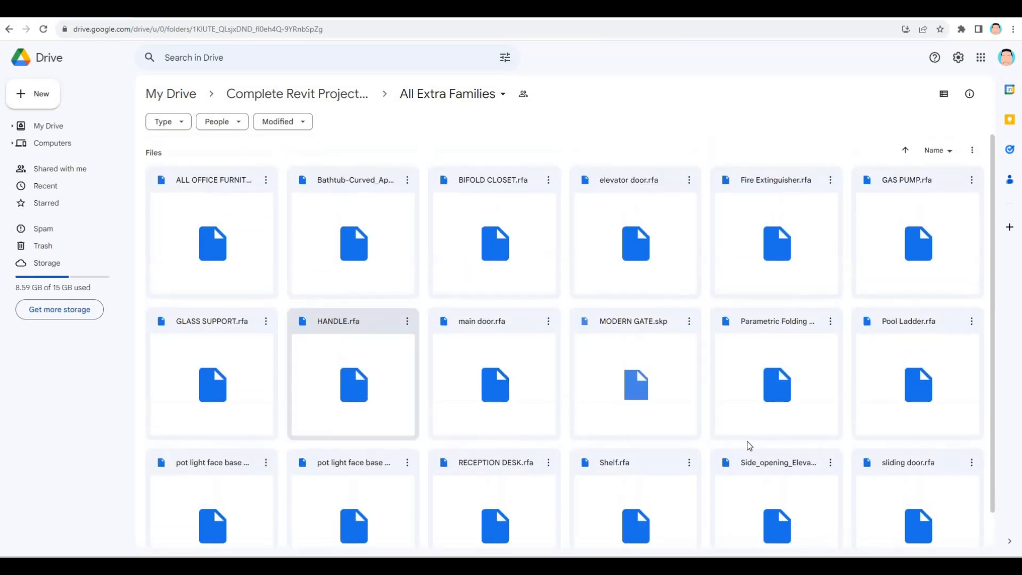
pyautogui.scroll(-1, 788, 373)
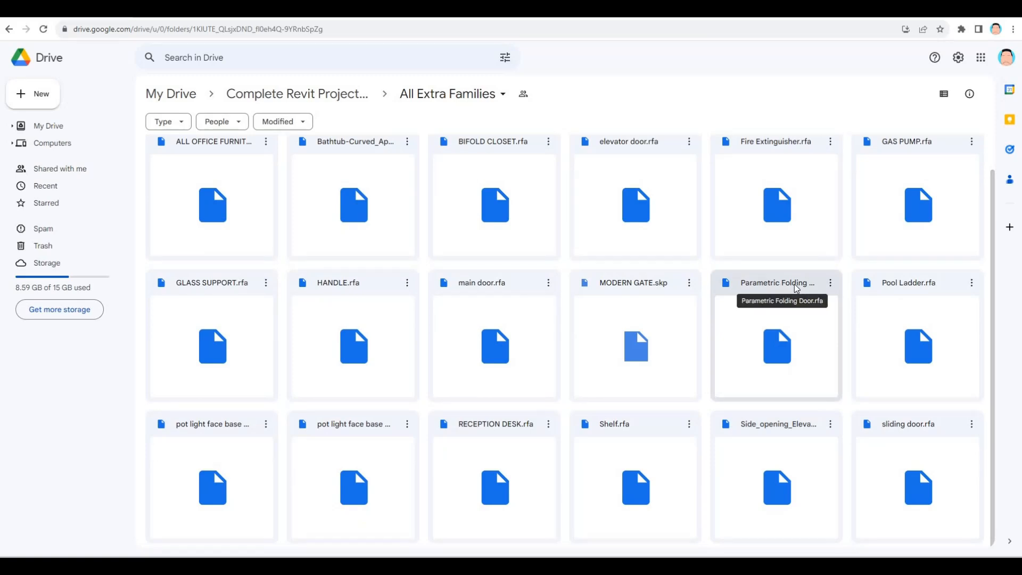
pyautogui.click(830, 282)
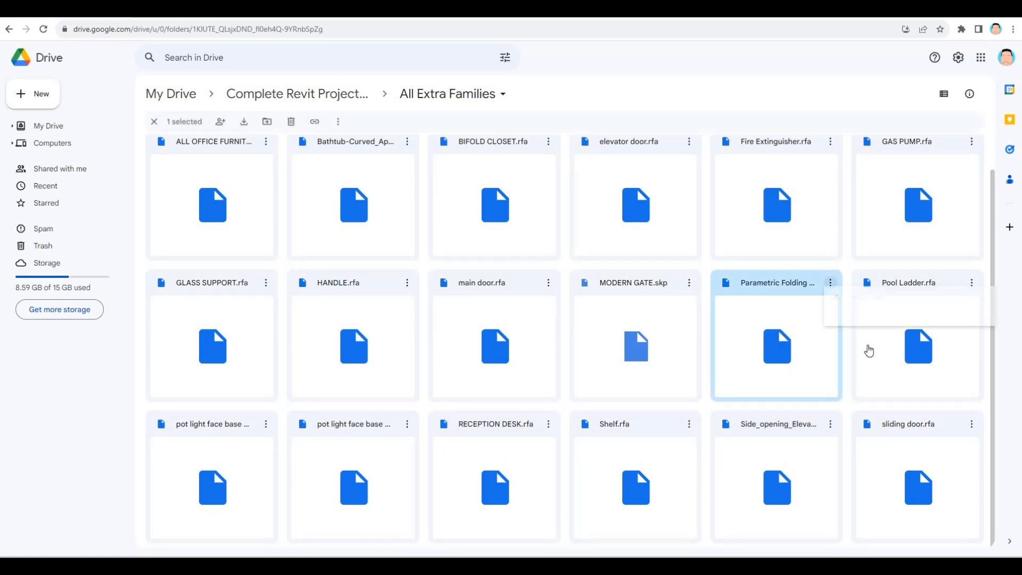
pyautogui.click(868, 327)
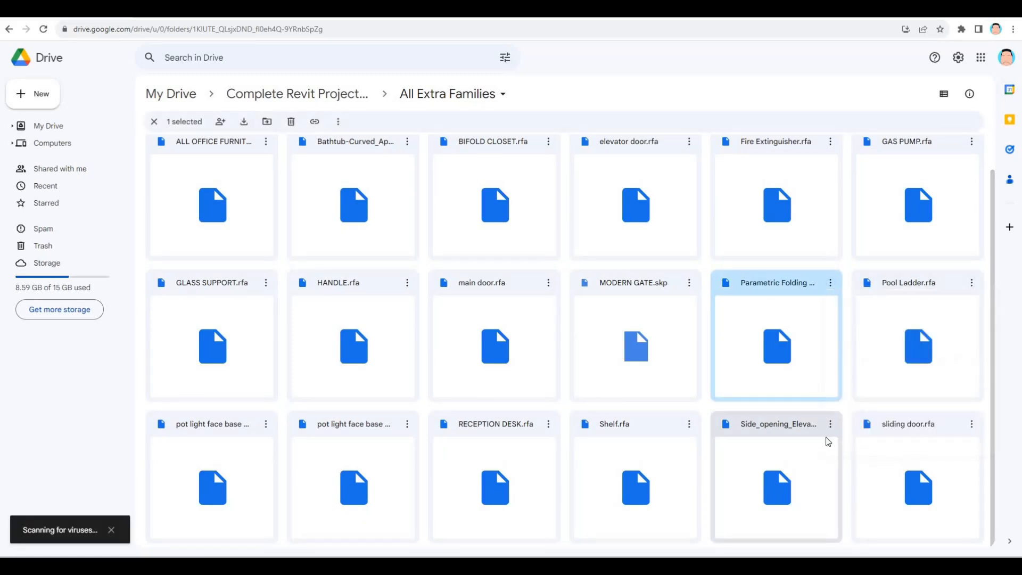
# Download sliding door.rfa and Pool Ladder.rfa from the All Extra Families folder
pyautogui.click(971, 423)
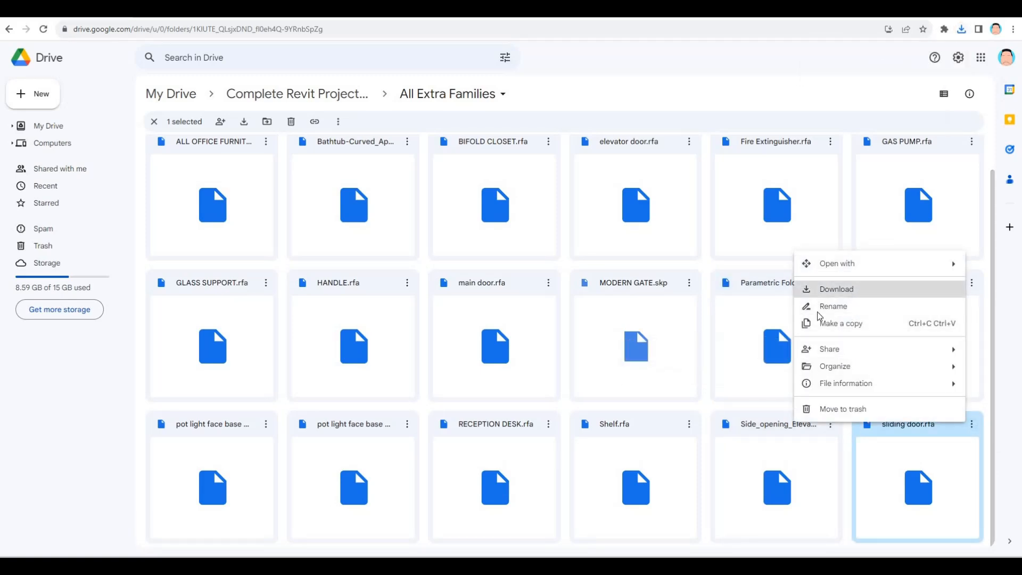
pyautogui.click(843, 291)
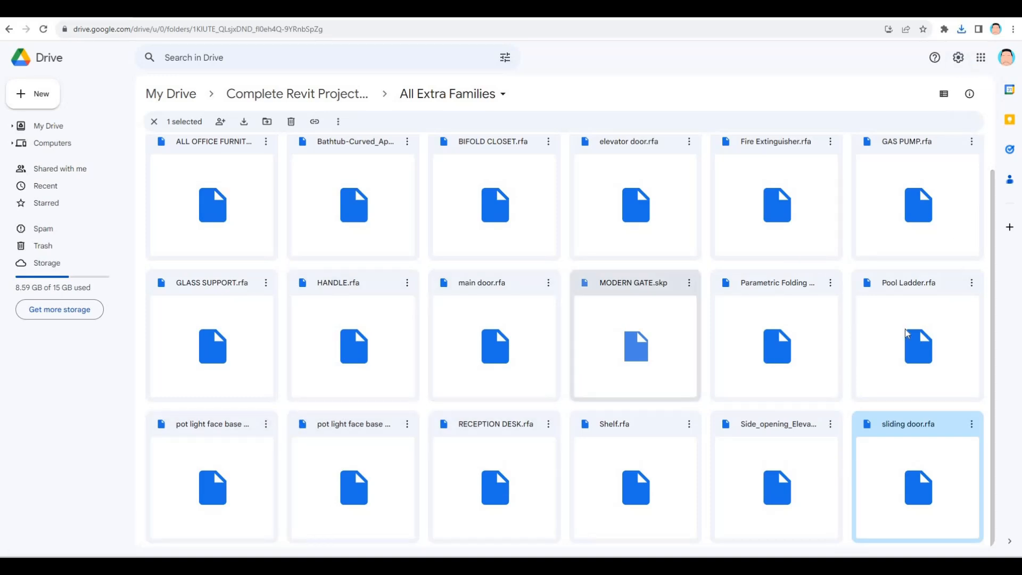
pyautogui.click(972, 283)
pyautogui.click(861, 331)
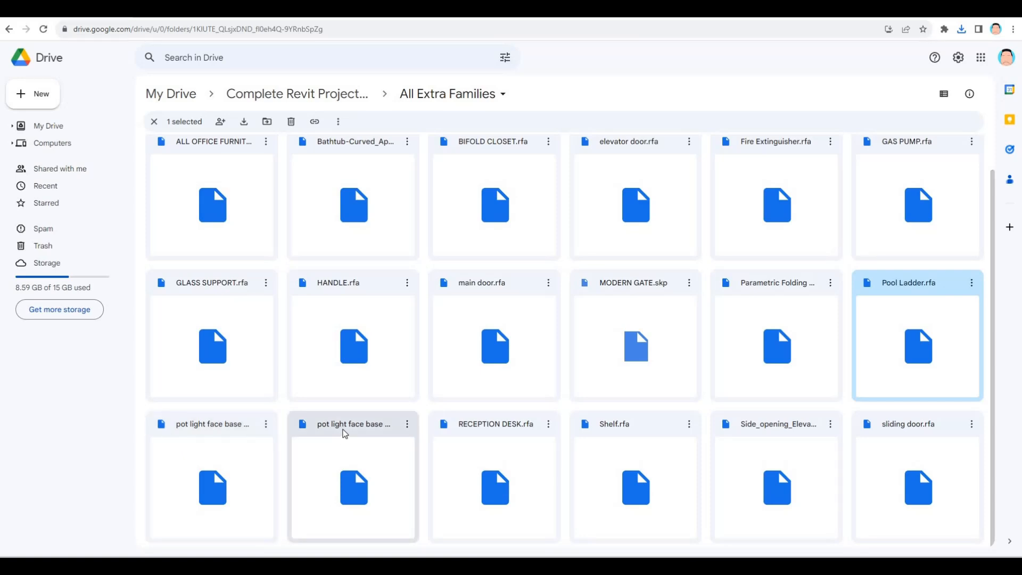
# Download both pot light face base families, including pot light face base square.rfa, from the All Extra Families folder
pyautogui.click(407, 426)
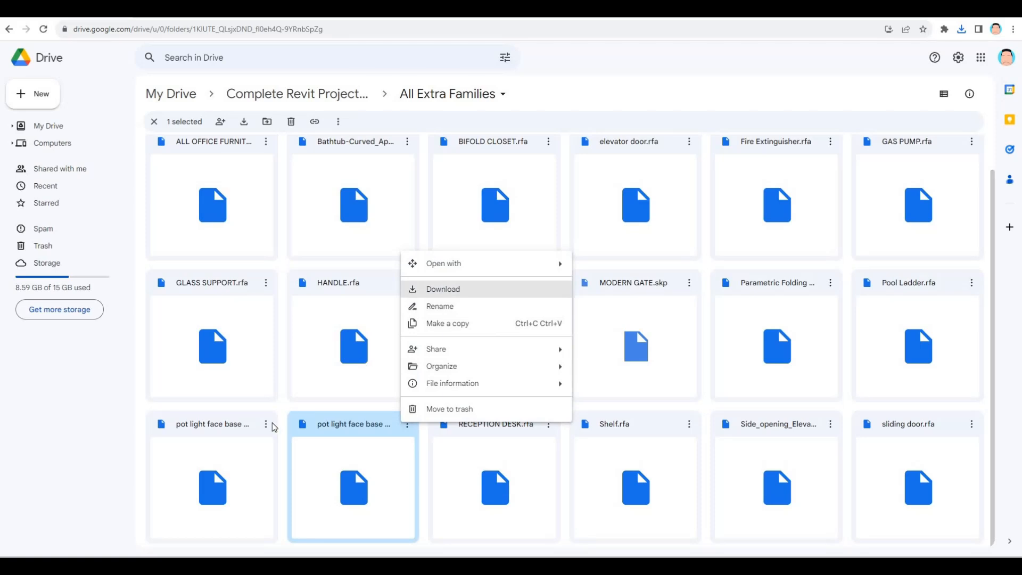
pyautogui.click(442, 288)
pyautogui.click(265, 429)
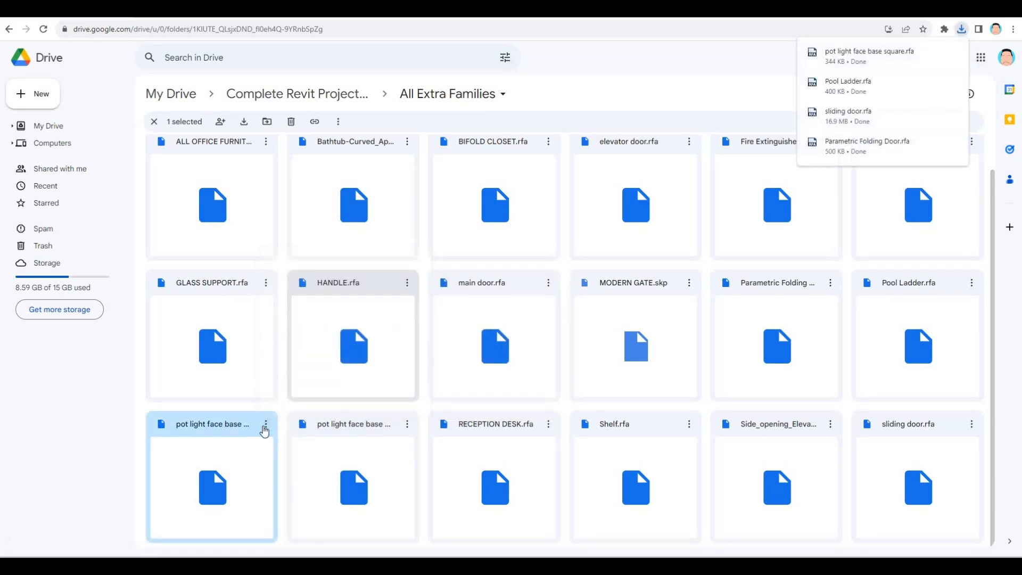
pyautogui.click(304, 289)
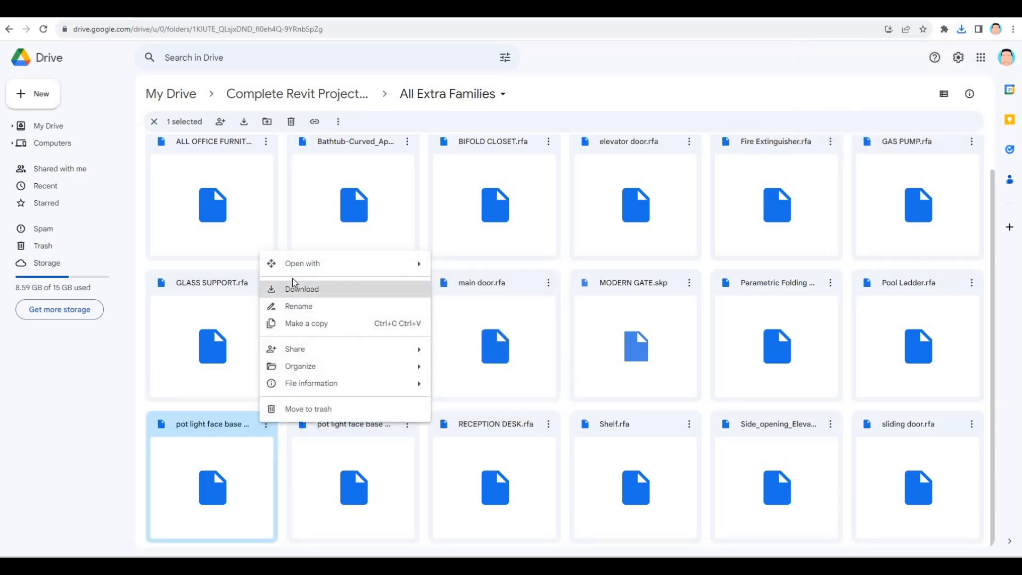
pyautogui.scroll(1, 410, 280)
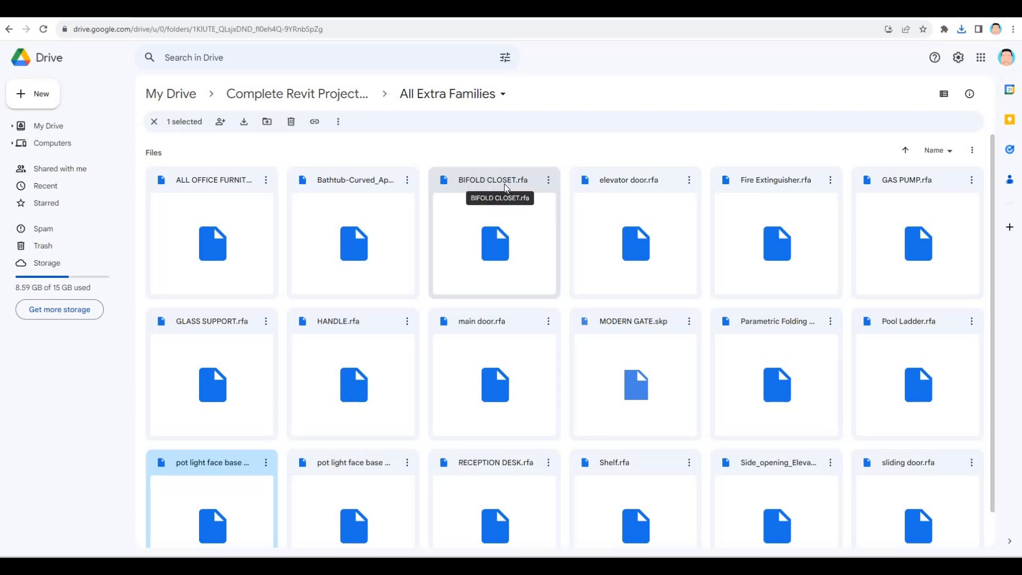
# Download BIFOLD CLOSET.rfa from the All Extra Families folder and show the downloaded families in the Downloads folder
pyautogui.click(548, 180)
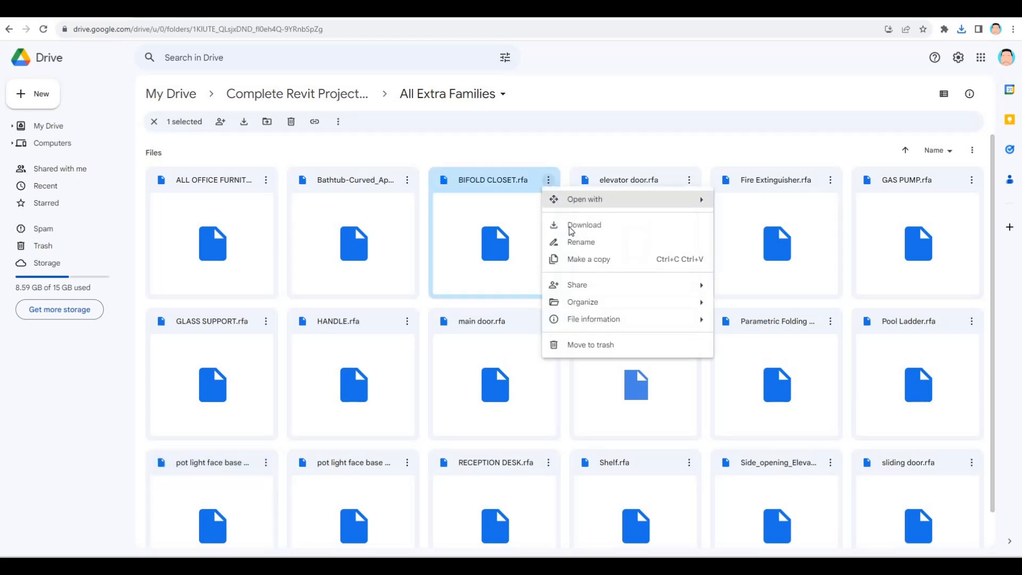
pyautogui.click(580, 226)
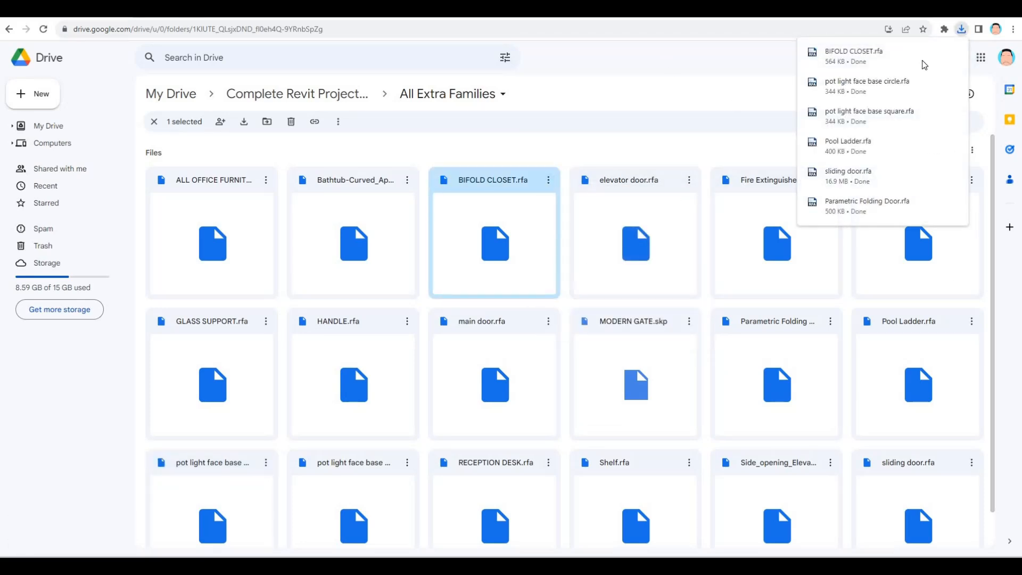
pyautogui.moveTo(937, 53)
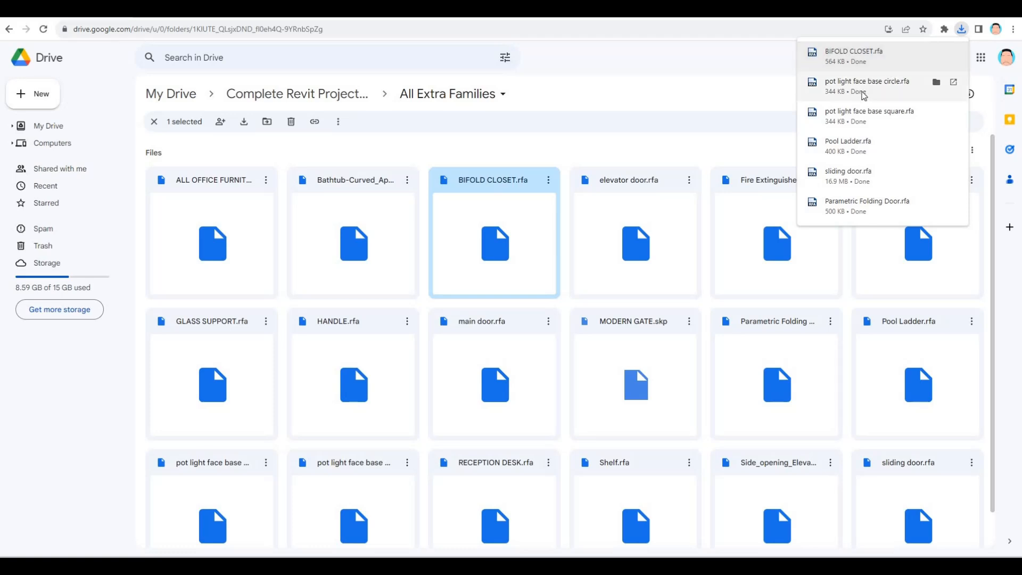
pyautogui.click(935, 82)
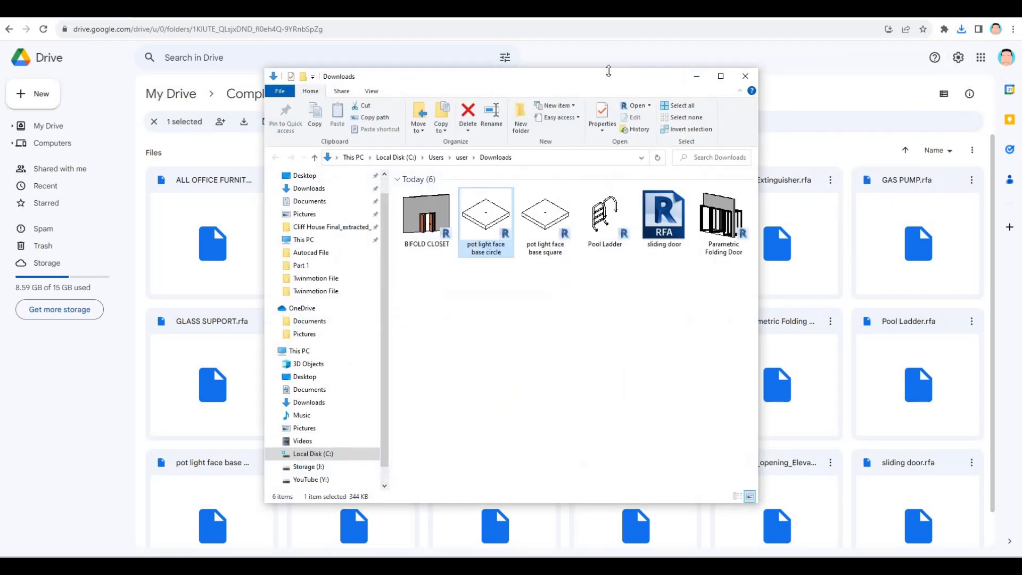
pyautogui.moveTo(436, 76); pyautogui.dragTo(640, 104)
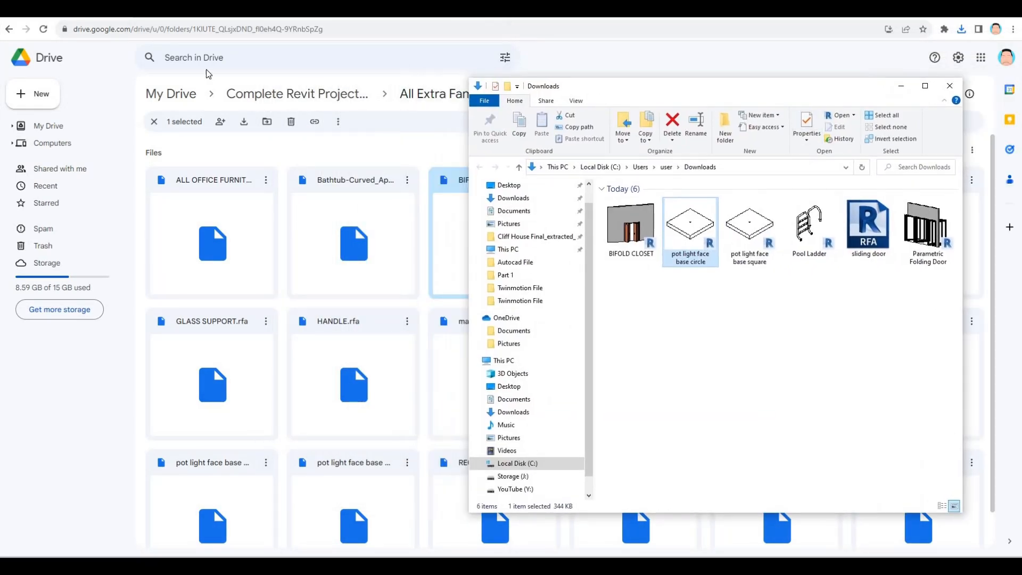
# Switch to Revit, load Parametric Folding Door from the Downloads folder and place it in the exterior wall along grid A
pyautogui.click(959, 9)
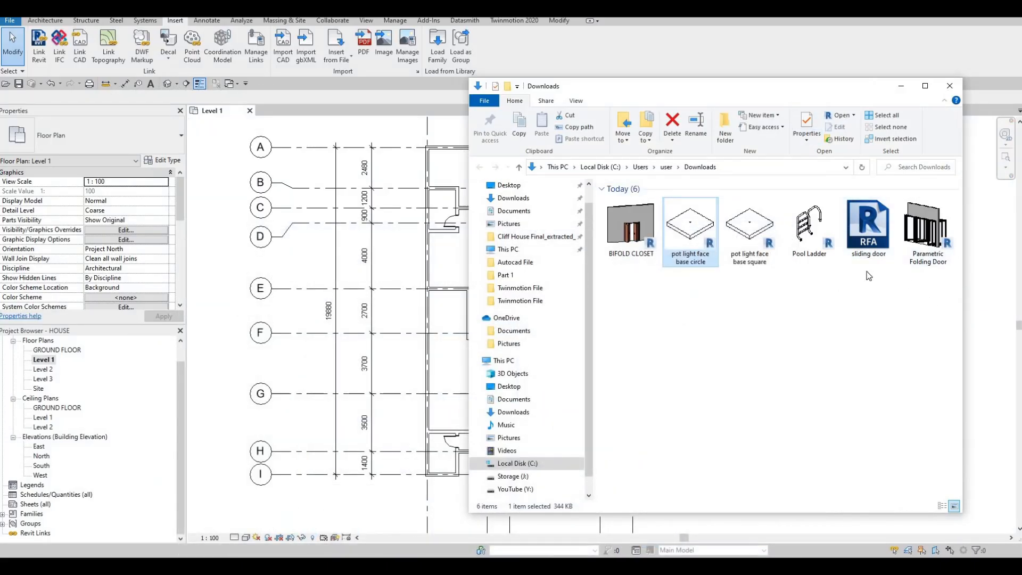
pyautogui.moveTo(927, 310); pyautogui.dragTo(725, 264)
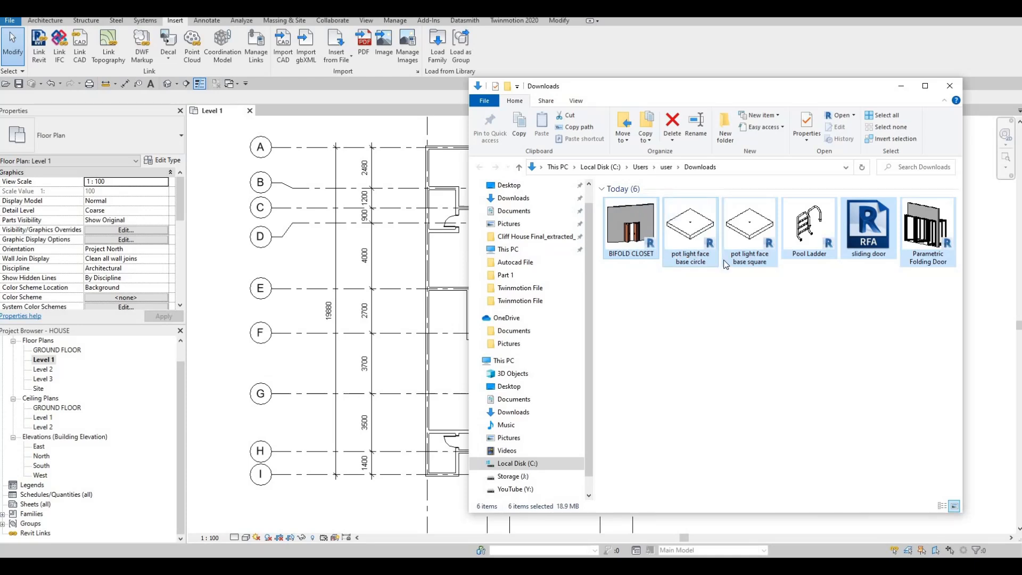
pyautogui.click(734, 319)
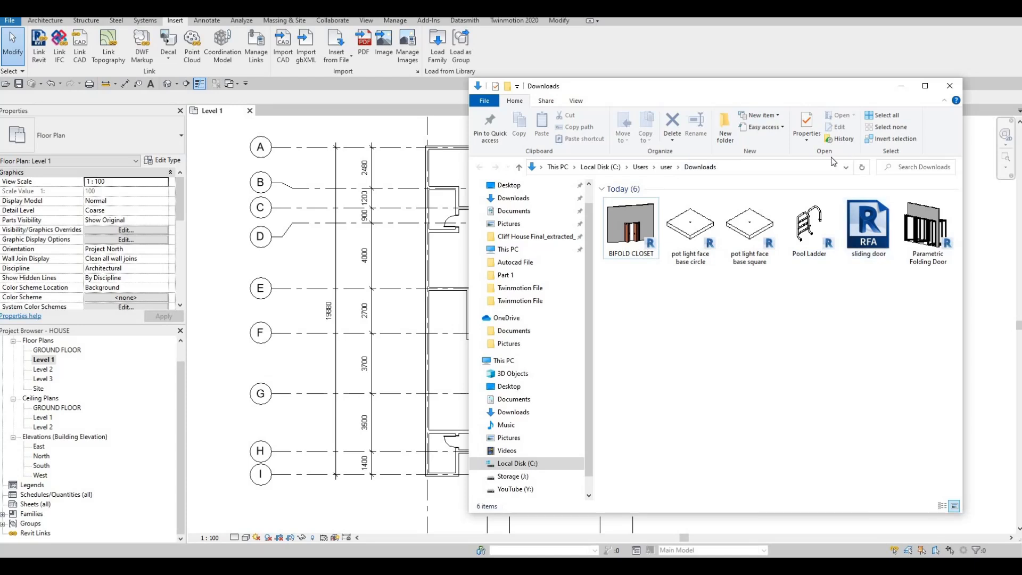
pyautogui.moveTo(909, 228); pyautogui.dragTo(424, 244)
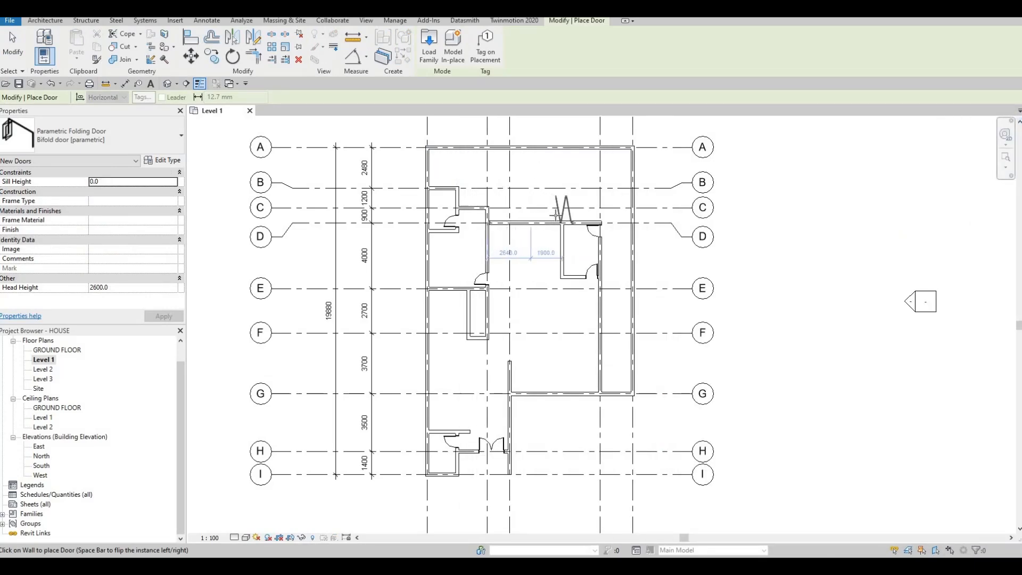
pyautogui.click(545, 147)
pyautogui.moveTo(553, 263); pyautogui.dragTo(544, 368, button='middle')
pyautogui.press('Escape')
pyautogui.press('Escape')
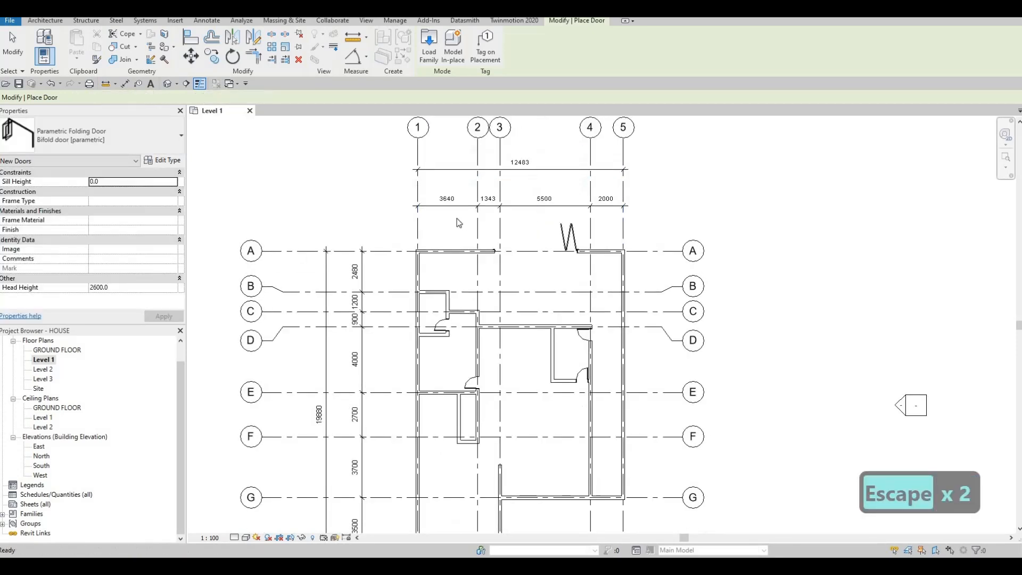
pyautogui.click(569, 237)
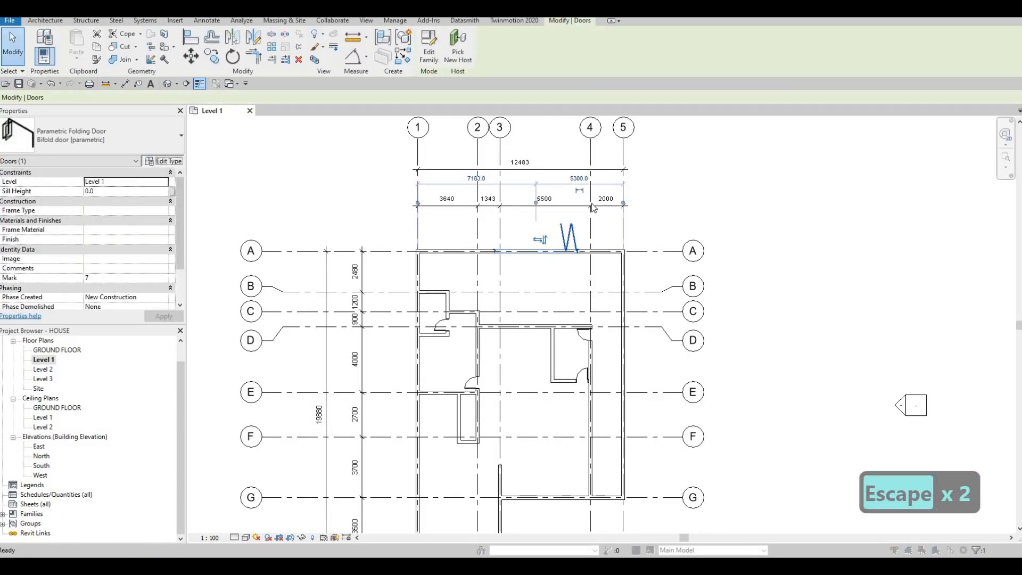
pyautogui.click(164, 161)
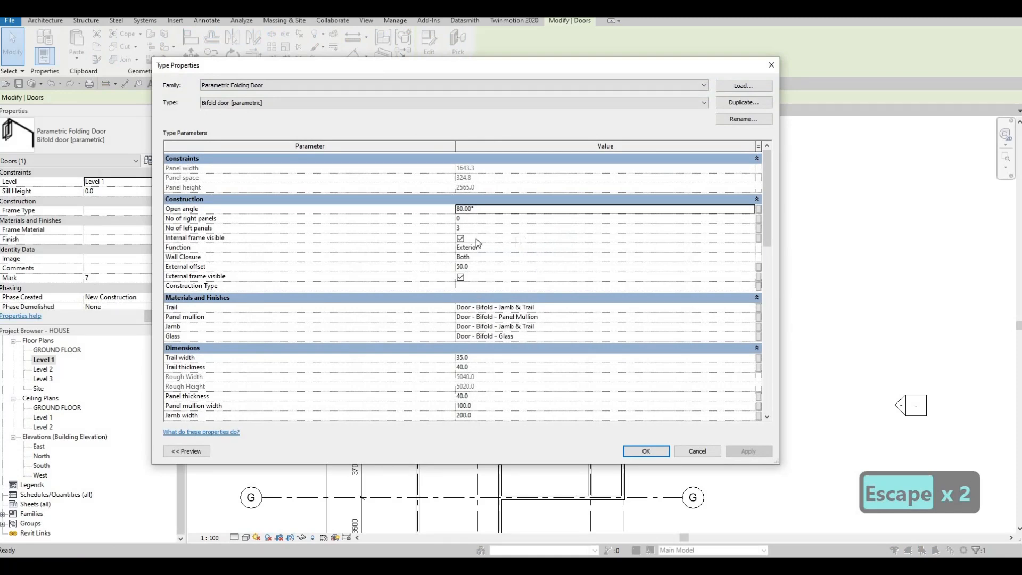
pyautogui.press('Escape')
pyautogui.press('Escape')
# Measure the wall segment along grid D between the wall on grid 2 and the near wall of the small room
pyautogui.press('d')
pyautogui.press('i')
pyautogui.scroll(3, 480, 327)
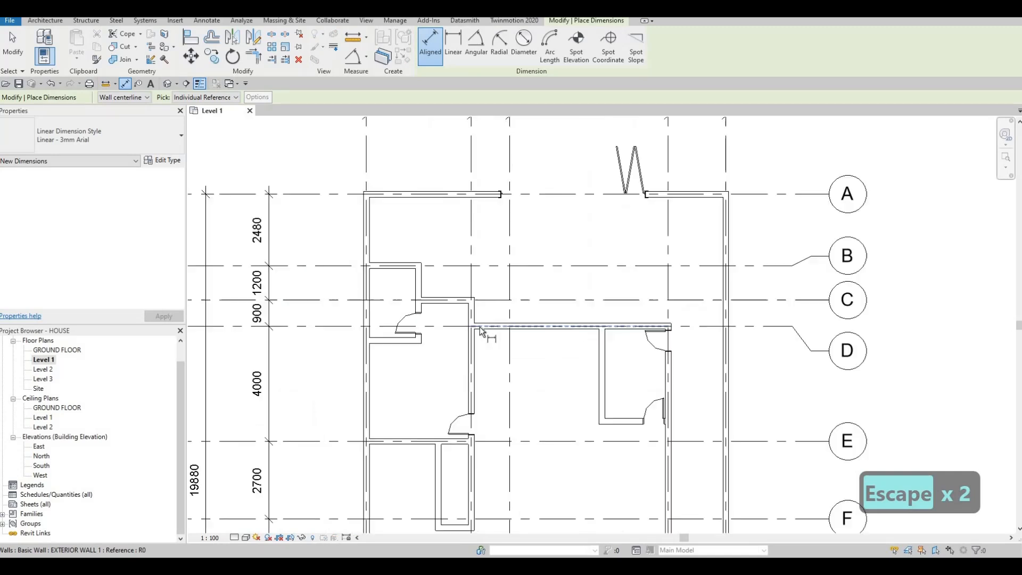
pyautogui.press('Tab')
pyautogui.press('Tab')
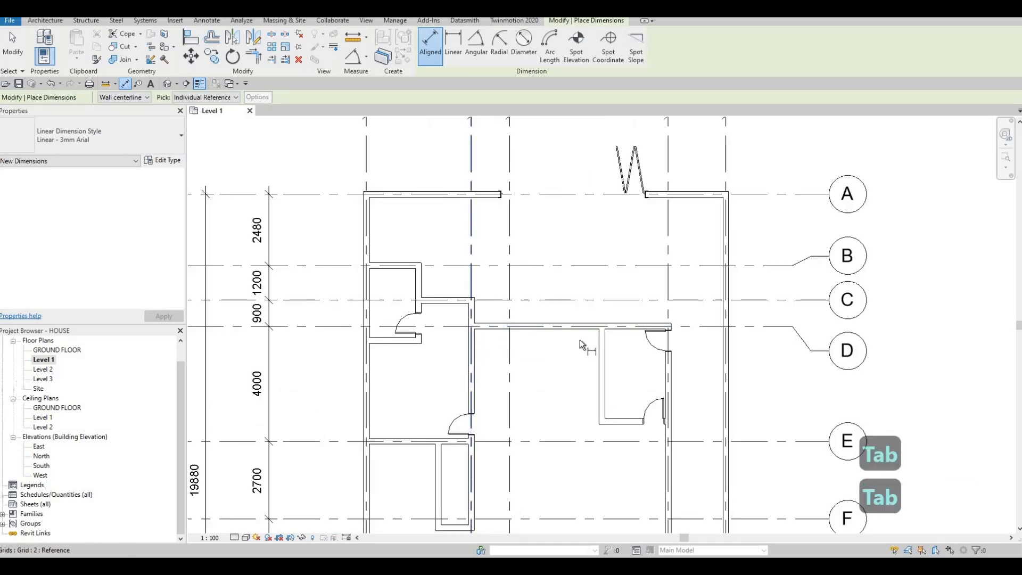
pyautogui.press('Tab')
pyautogui.click(601, 346)
pyautogui.press('Tab')
pyautogui.click(585, 287)
pyautogui.click(591, 282)
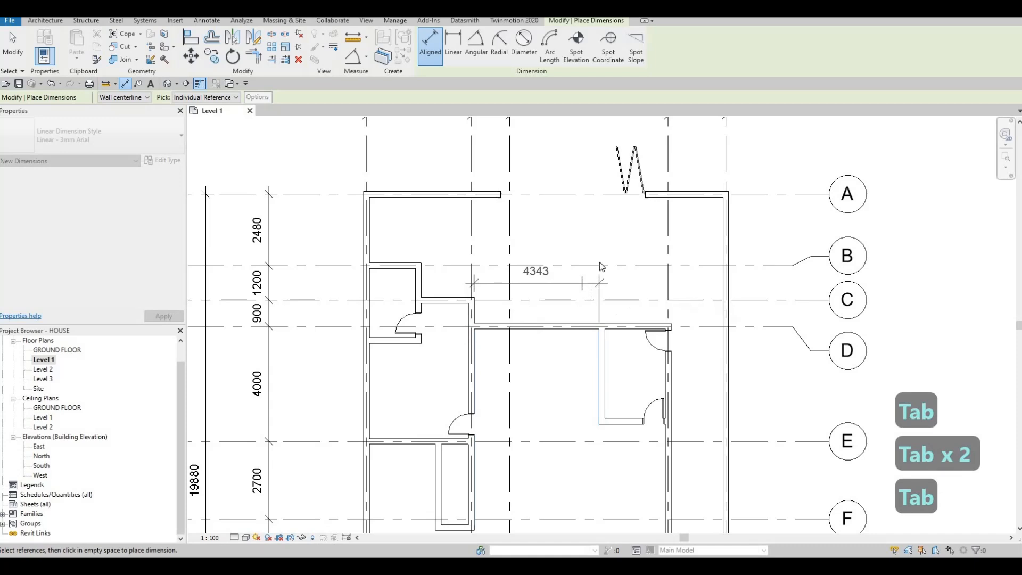
pyautogui.press('Escape')
pyautogui.press('Escape')
# Set the type width of the folding door on grid A to 4000 and its height to 2000
pyautogui.click(633, 176)
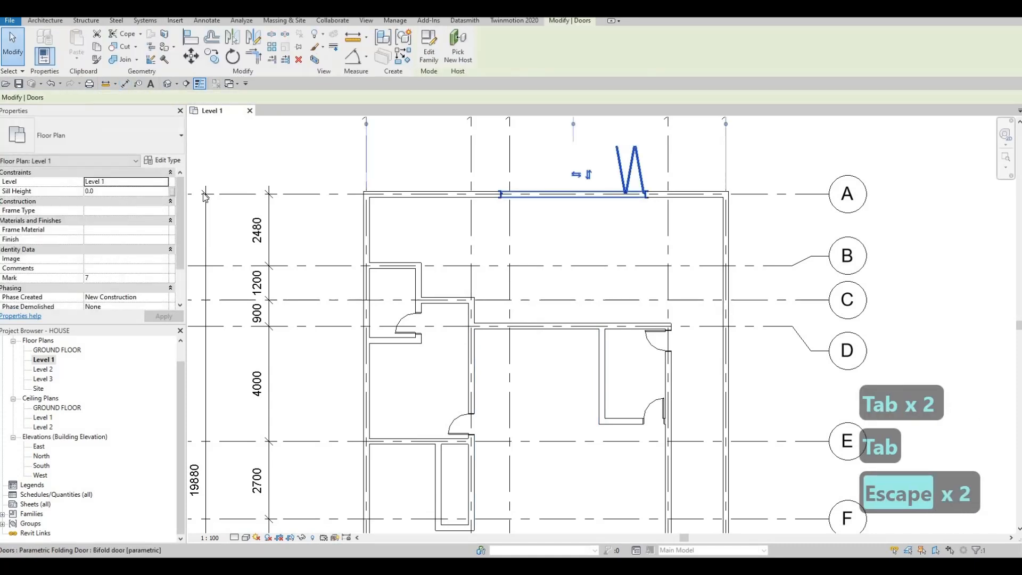
pyautogui.click(163, 161)
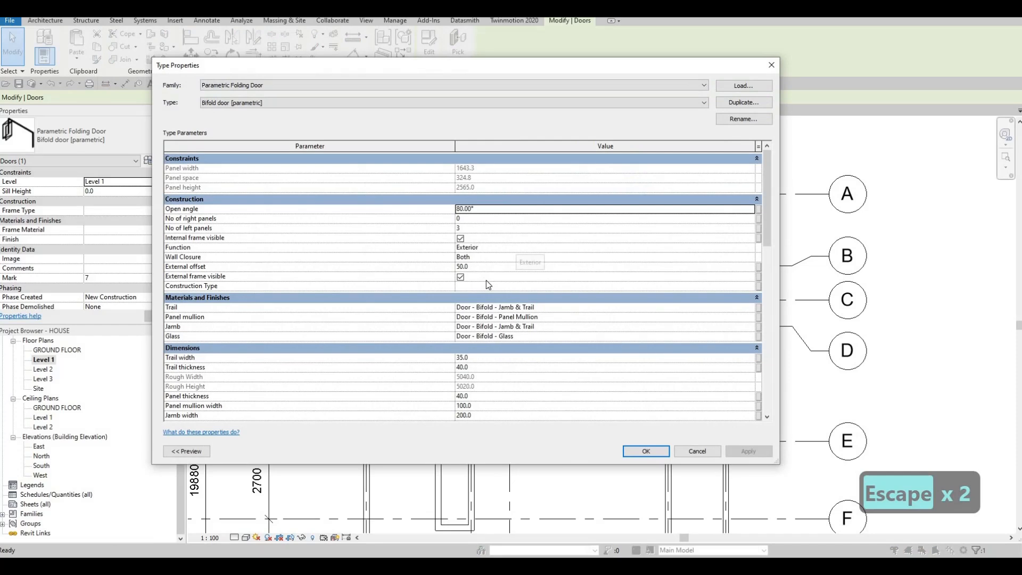
pyautogui.scroll(-5, 511, 324)
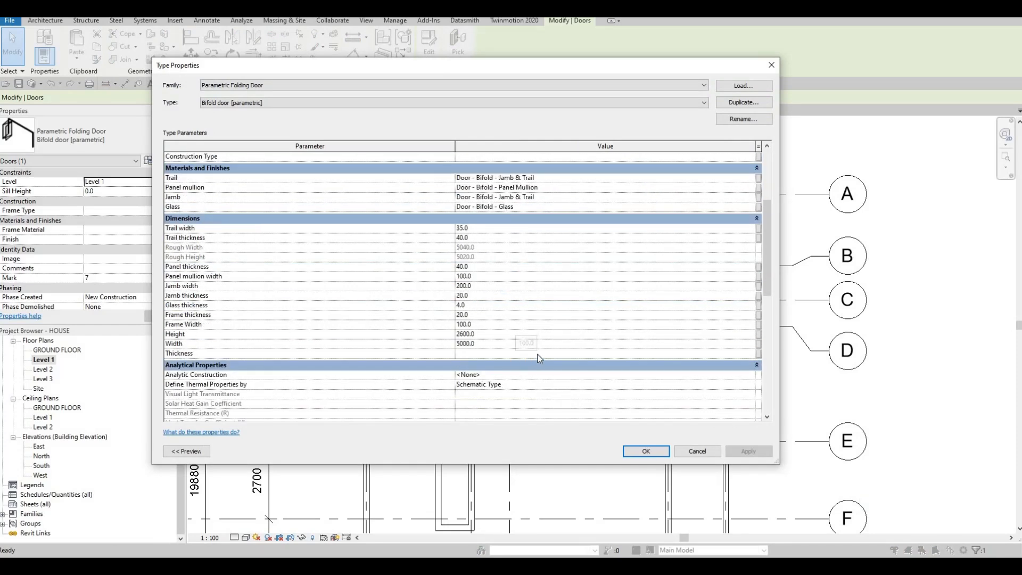
pyautogui.click(501, 346)
pyautogui.write('400')
pyautogui.click(495, 336)
pyautogui.click(467, 344)
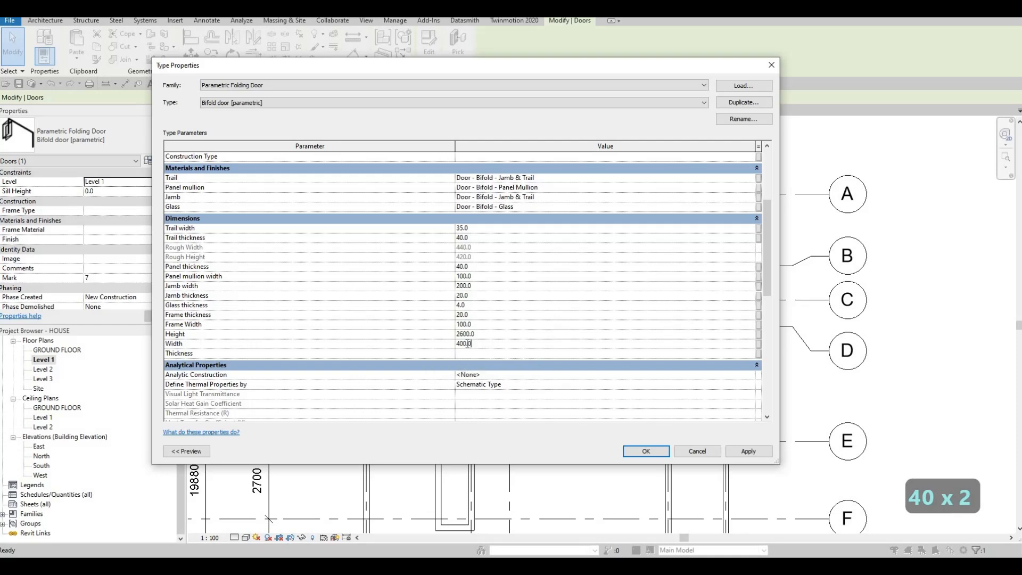
pyautogui.write('0')
pyautogui.click(489, 333)
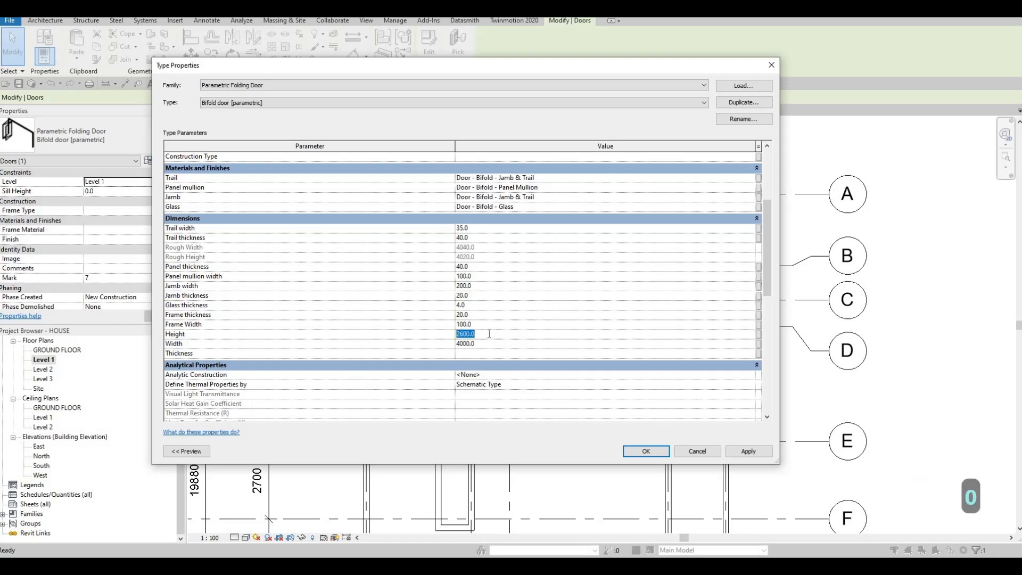
pyautogui.write('2000')
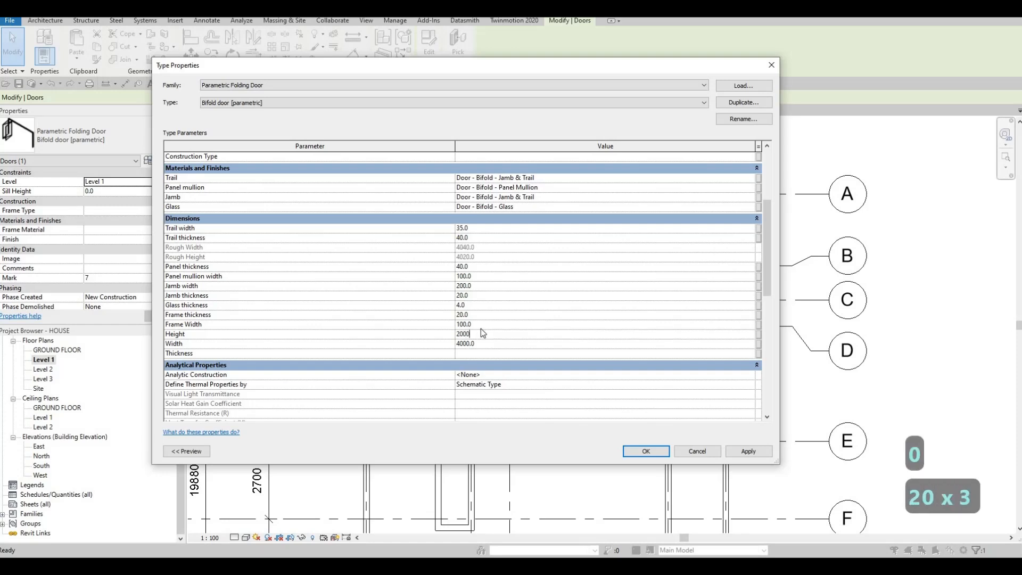
pyautogui.click(521, 240)
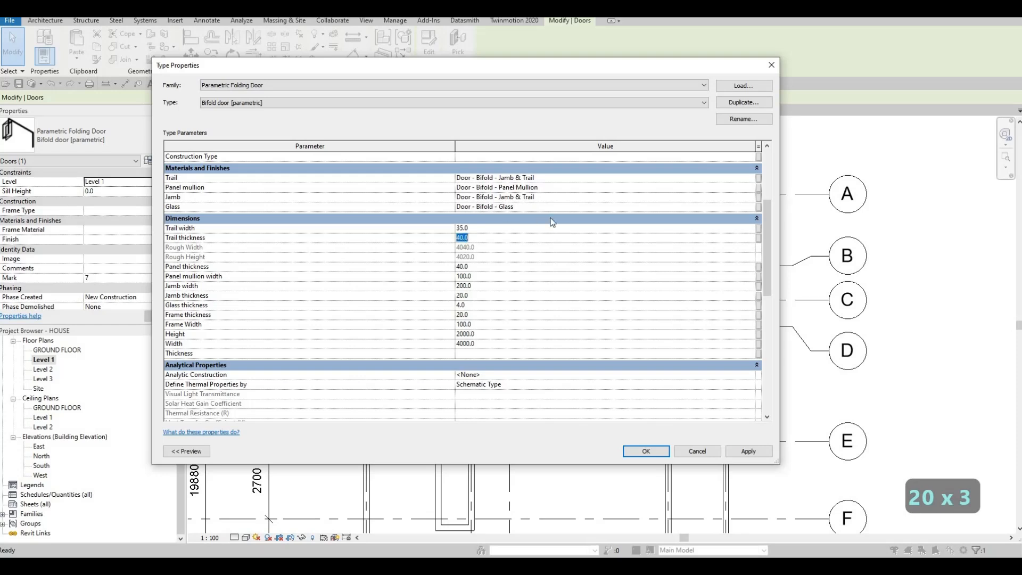
# Set the folding door type's number of left panels to 6 and accept the type changes
pyautogui.scroll(5, 486, 237)
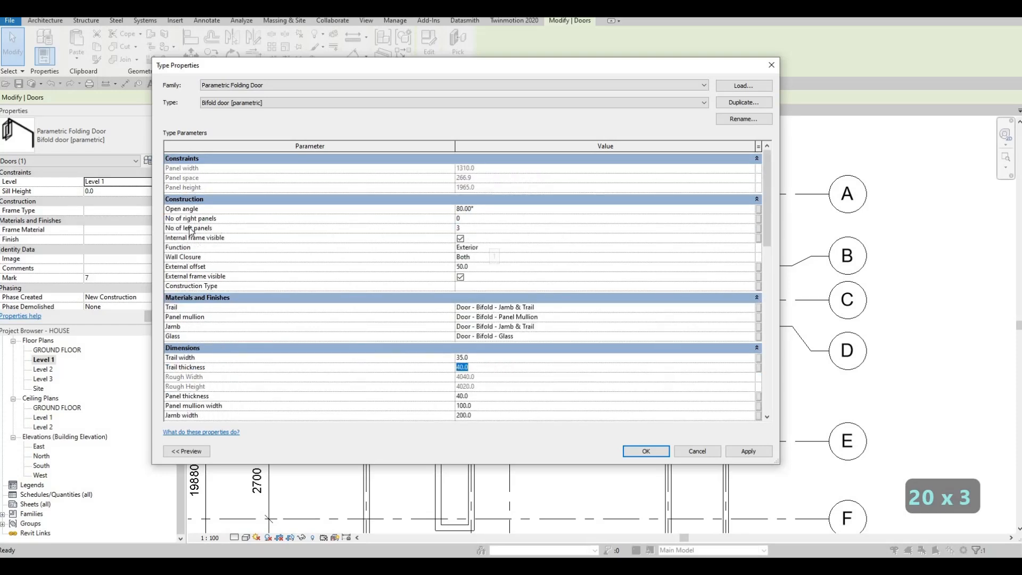
pyautogui.click(474, 228)
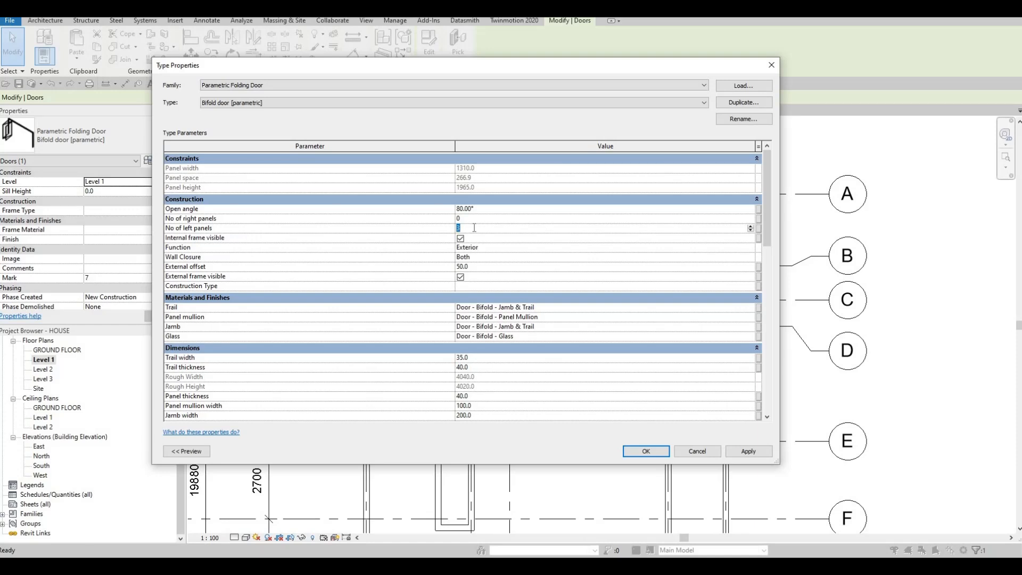
pyautogui.write('6')
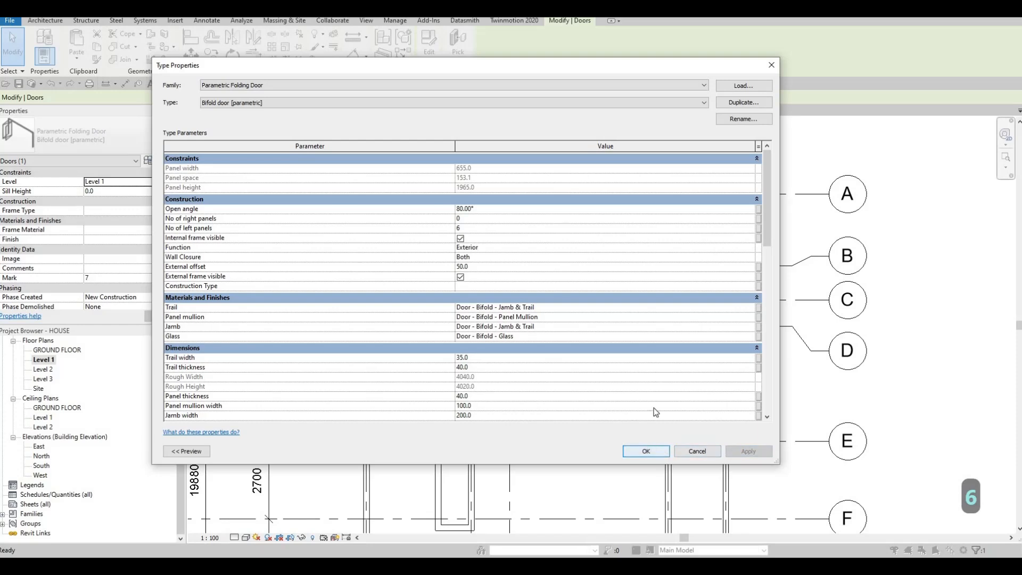
pyautogui.click(647, 451)
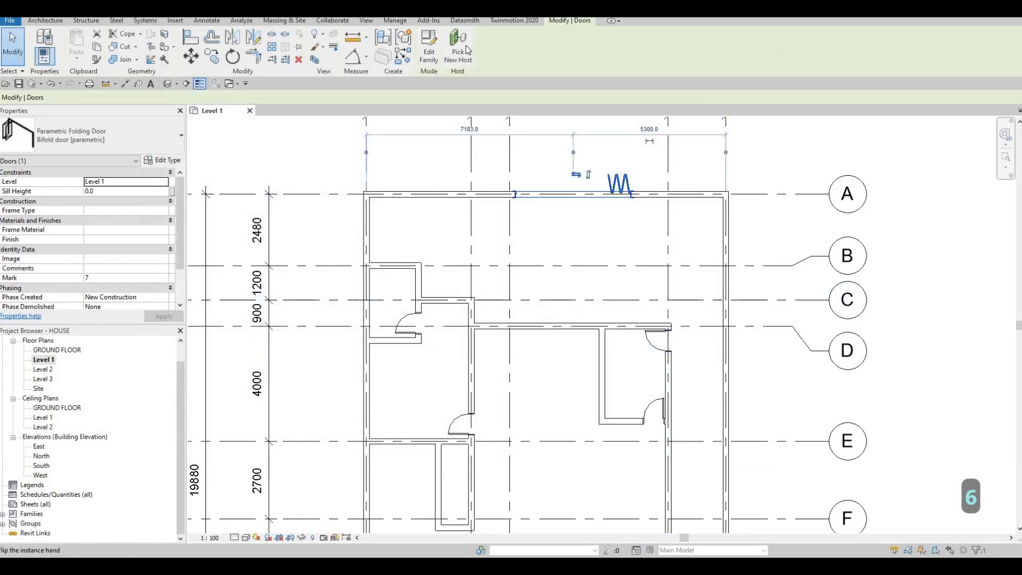
# Rehost the folding door from the grid A wall to the wall along grid D, between grid 2 and the small room
pyautogui.click(534, 322)
pyautogui.press('Escape')
pyautogui.press('Escape')
pyautogui.press('Escape')
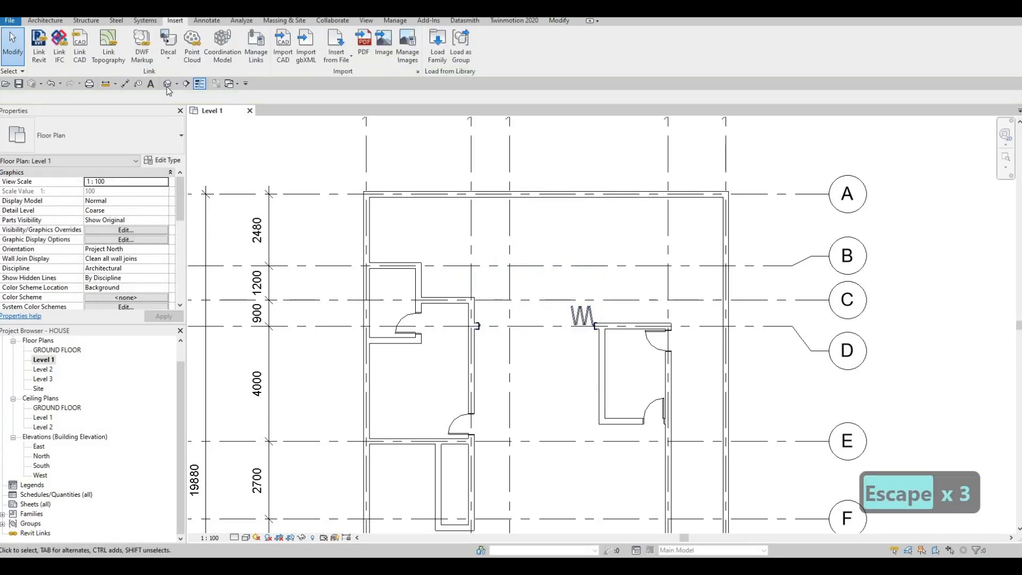
# Examine the folding door and its opening from several angles in the 3D view and return to the Level 1 floor plan
pyautogui.click(167, 84)
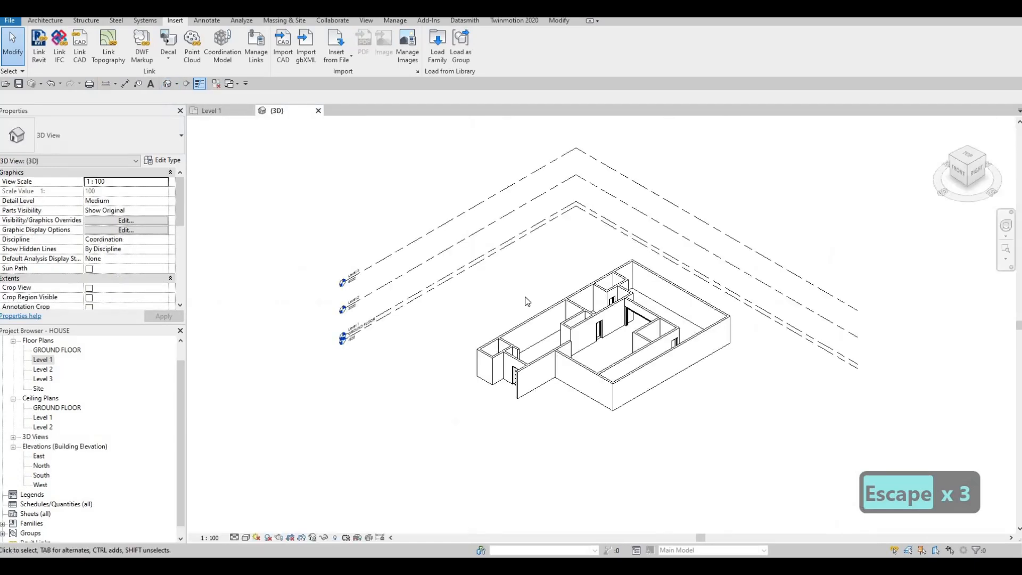
pyautogui.keyDown('shift'); pyautogui.moveTo(315, 305); pyautogui.dragTo(502, 335, button='middle'); pyautogui.keyUp('shift')
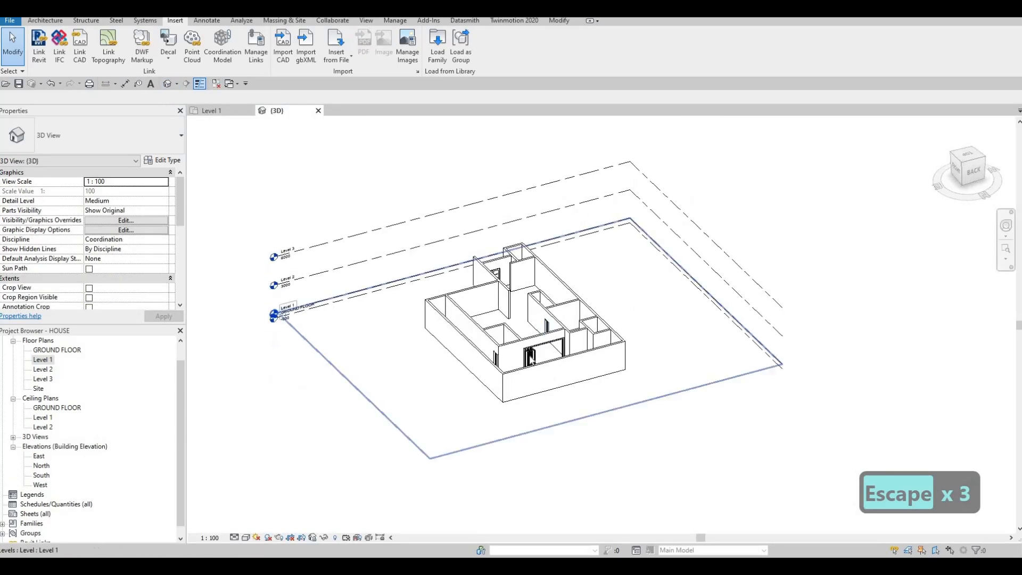
pyautogui.scroll(5, 543, 384)
pyautogui.keyDown('shift'); pyautogui.moveTo(604, 356); pyautogui.dragTo(625, 349, button='middle'); pyautogui.keyUp('shift')
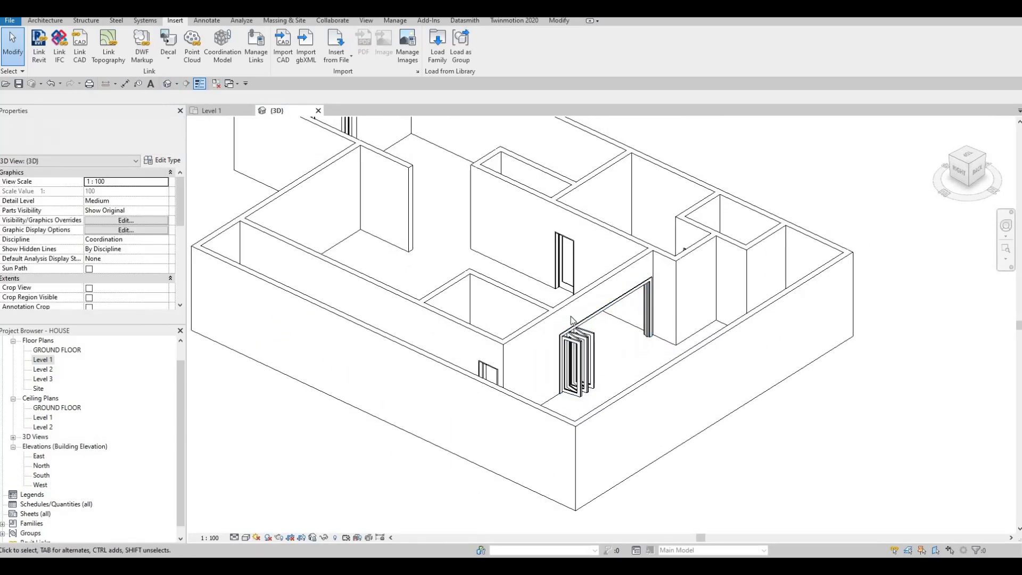
pyautogui.scroll(4, 612, 349)
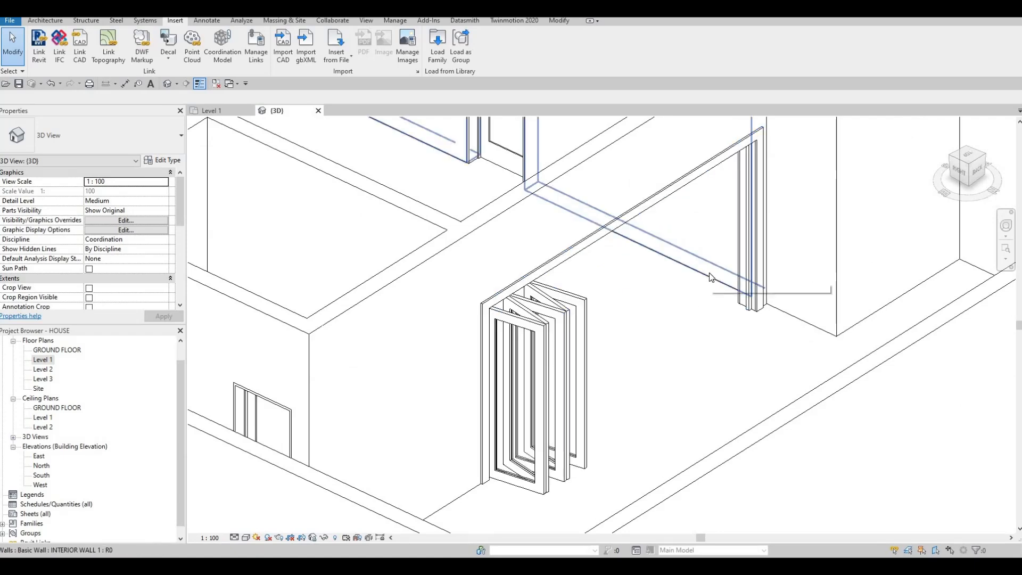
pyautogui.scroll(-3, 633, 341)
pyautogui.keyDown('shift'); pyautogui.moveTo(653, 342); pyautogui.dragTo(576, 338, button='middle'); pyautogui.keyUp('shift')
pyautogui.scroll(3, 564, 266)
pyautogui.scroll(-3, 504, 272)
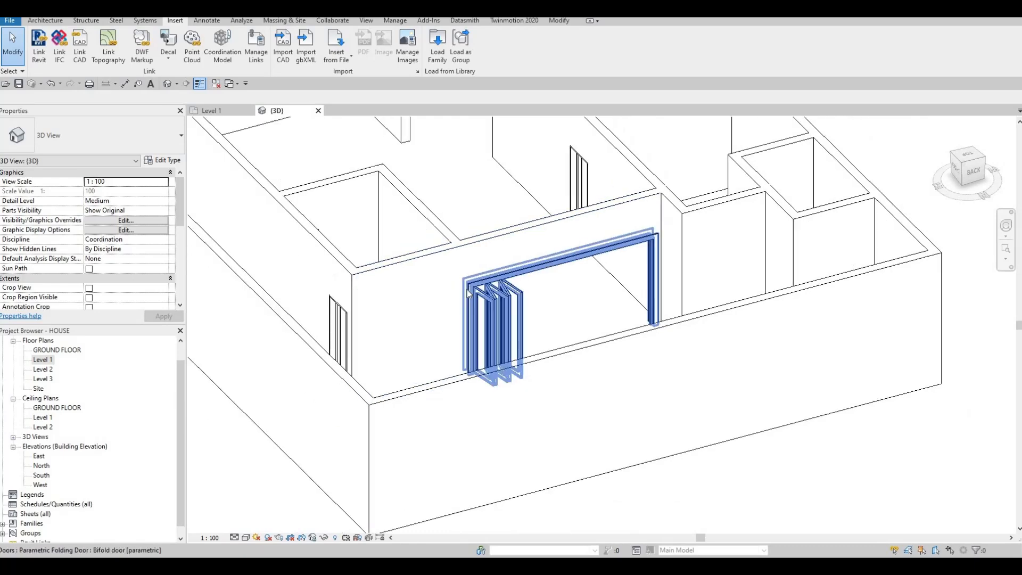
pyautogui.keyDown('shift'); pyautogui.moveTo(524, 319); pyautogui.dragTo(394, 336, button='middle'); pyautogui.keyUp('shift')
pyautogui.scroll(-1, 584, 331)
pyautogui.click(393, 335)
pyautogui.press('Escape')
pyautogui.press('Escape')
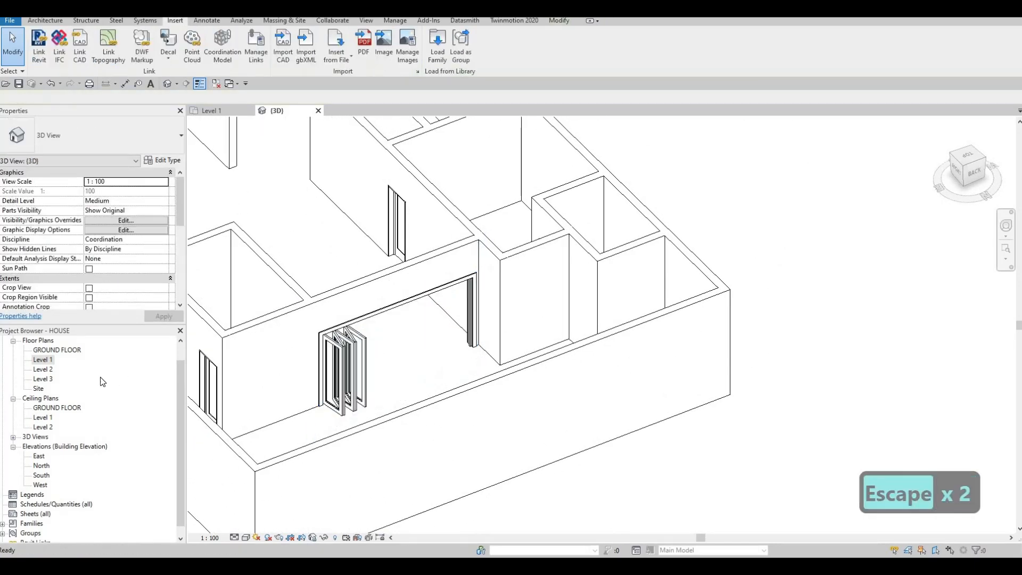
pyautogui.doubleClick(44, 359)
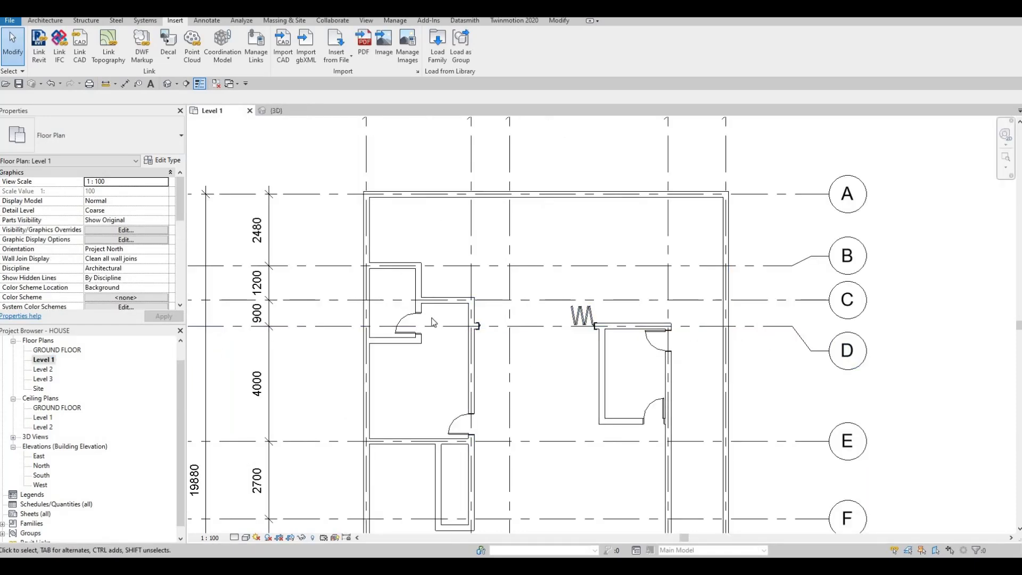
pyautogui.moveTo(627, 361); pyautogui.dragTo(689, 322, button='middle')
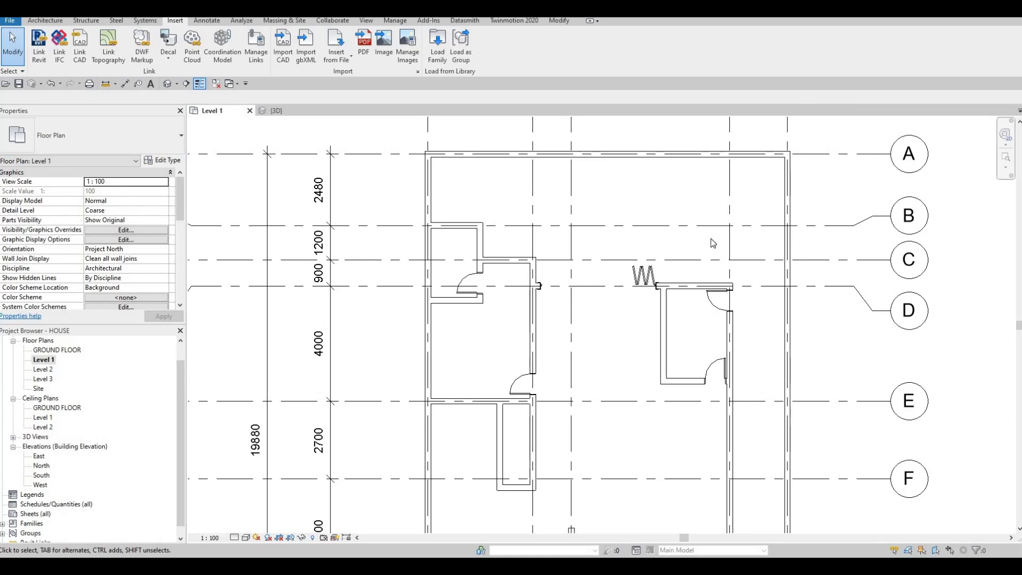
pyautogui.moveTo(1021, 101); pyautogui.dragTo(788, 93)
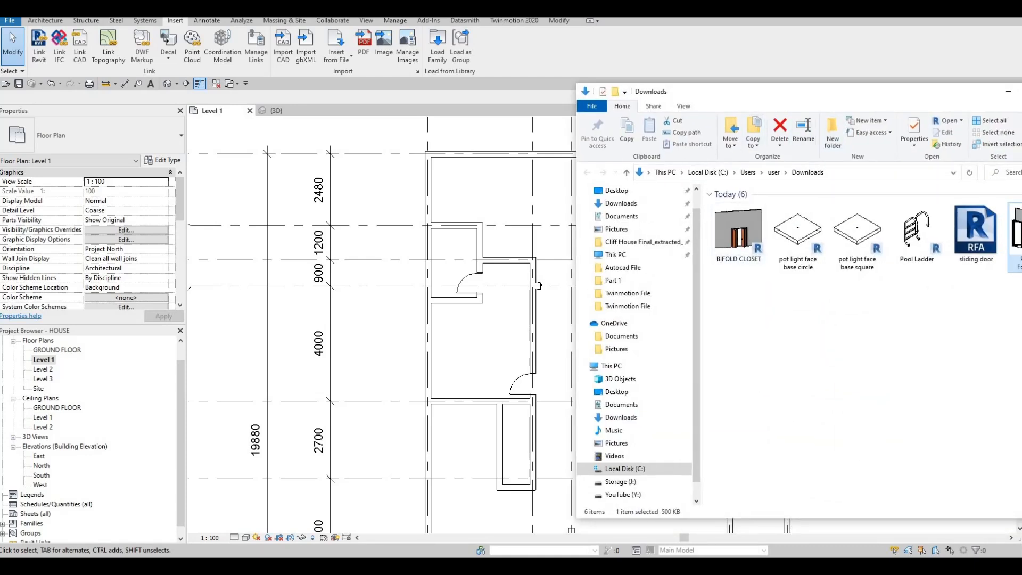
pyautogui.moveTo(1019, 91); pyautogui.dragTo(1021, 92)
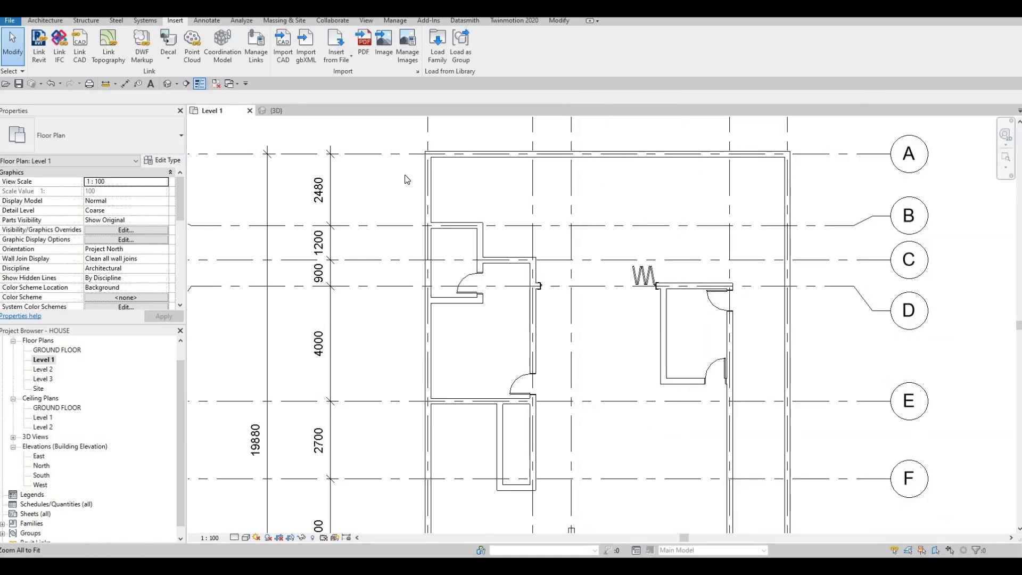
pyautogui.click(463, 301)
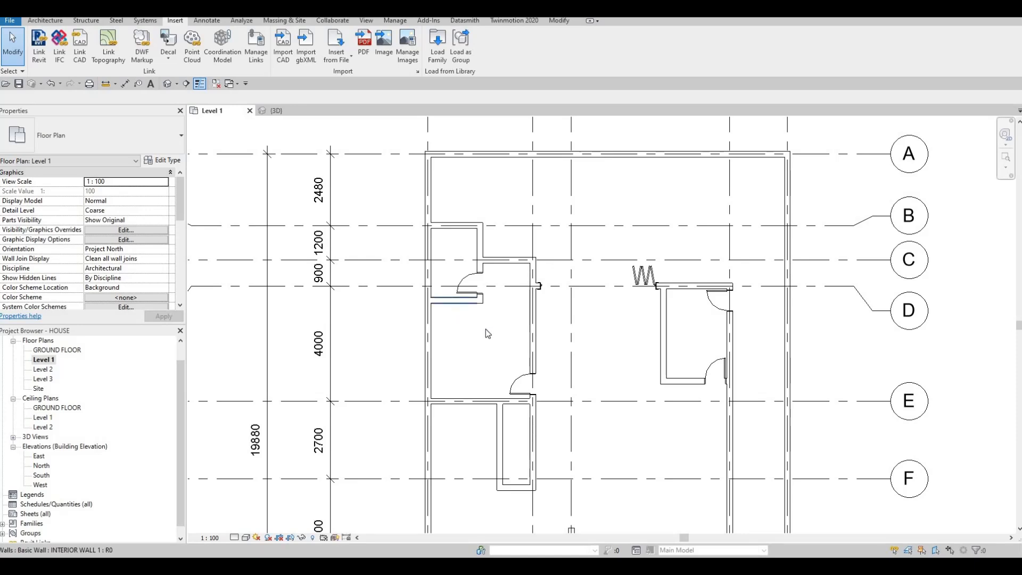
pyautogui.press('c')
pyautogui.press('s')
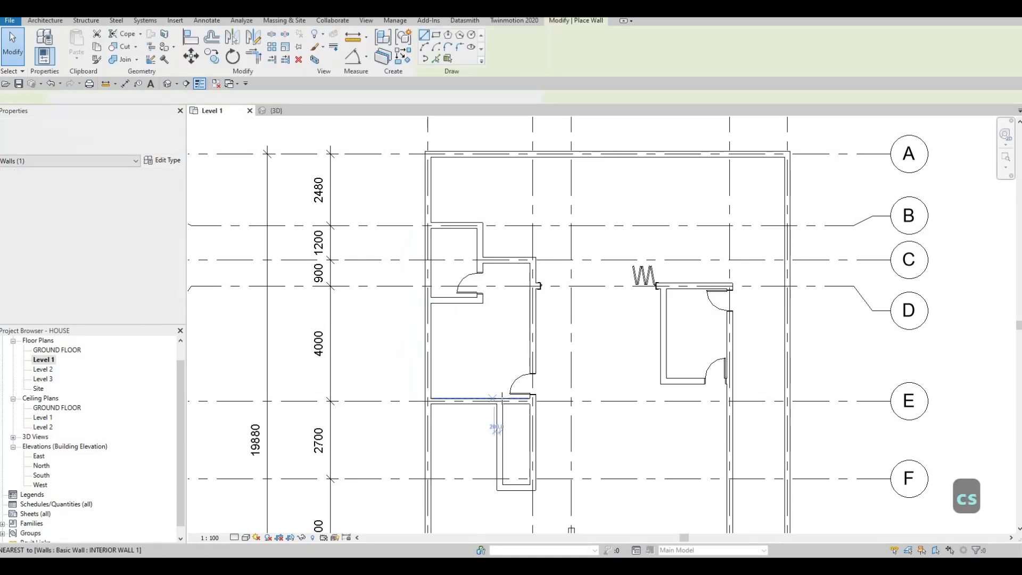
pyautogui.scroll(2, 490, 397)
pyautogui.scroll(2, 512, 400)
pyautogui.click(509, 400)
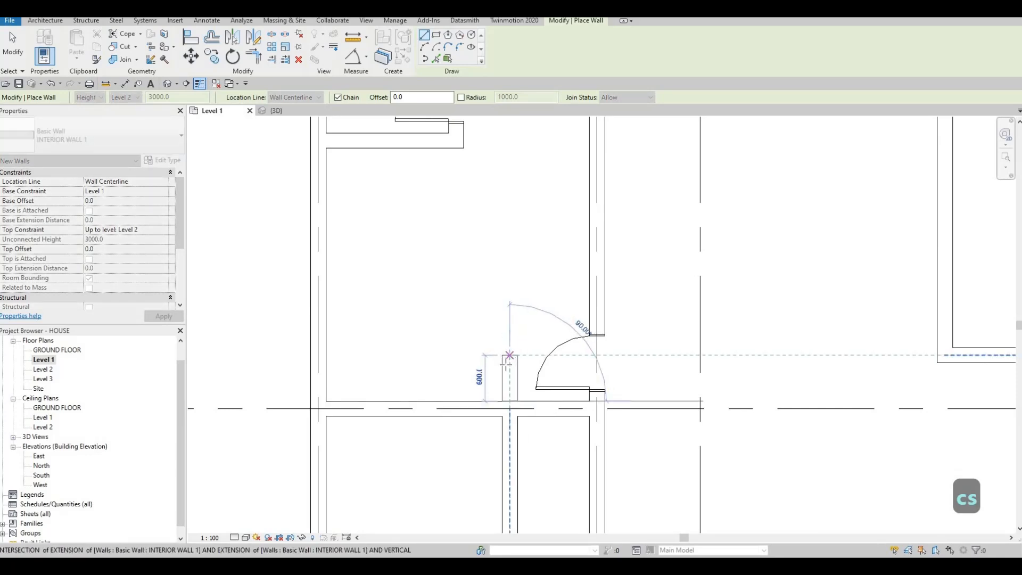
pyautogui.press('Escape')
pyautogui.press('Escape')
pyautogui.click(420, 402)
pyautogui.click(173, 161)
pyautogui.press('Escape')
pyautogui.press('Escape')
pyautogui.press('Escape')
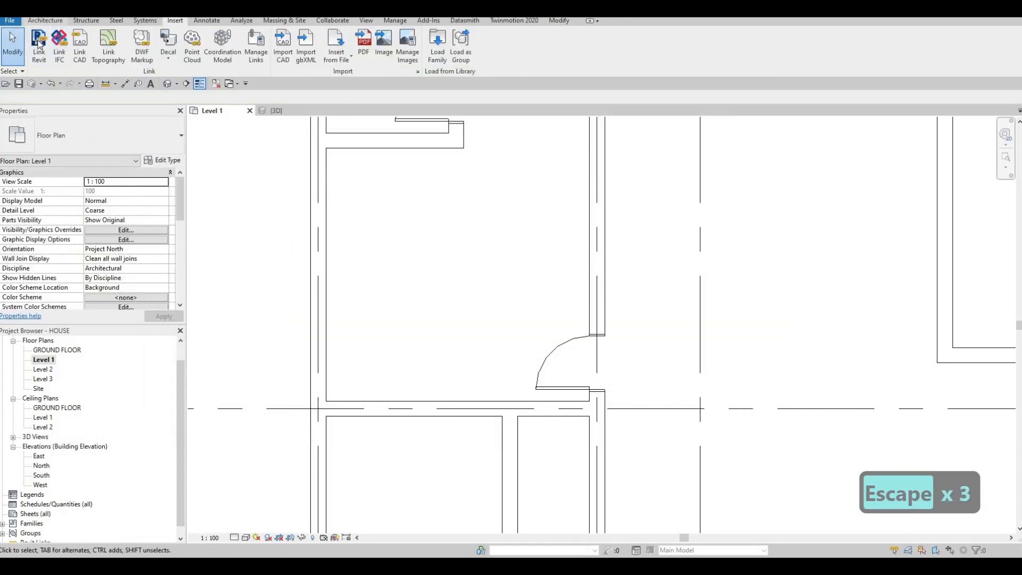
# Start a new wall and duplicate its INTERIOR WALL 1 type under the name CLOSET WALL
pyautogui.click(45, 20)
pyautogui.click(38, 44)
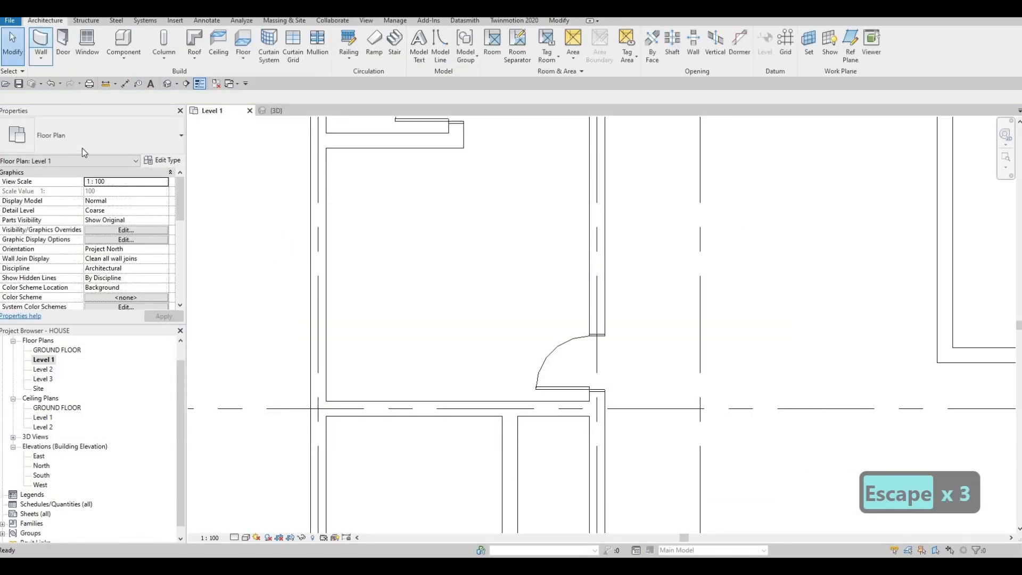
pyautogui.click(161, 160)
pyautogui.click(743, 102)
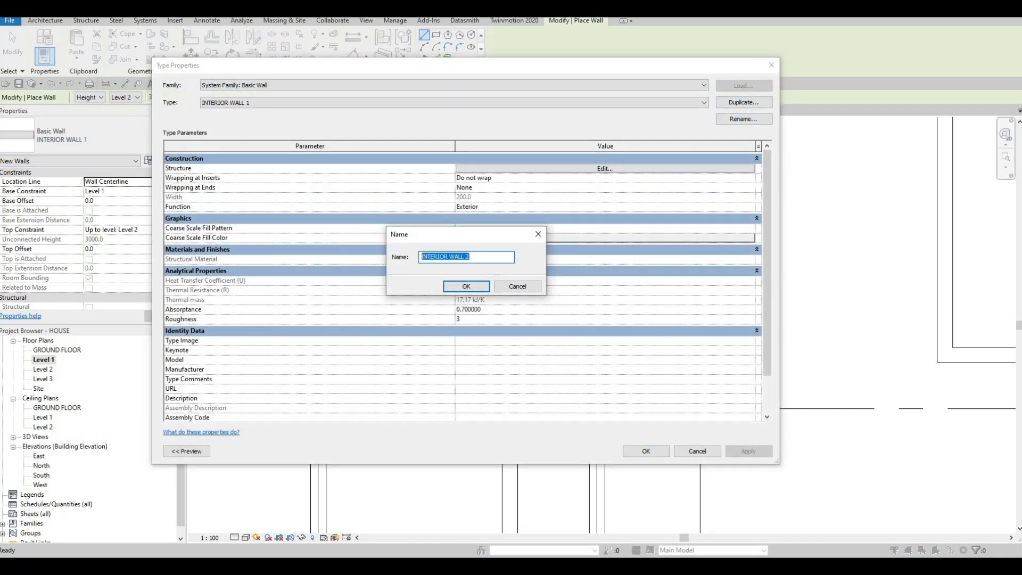
pyautogui.write('CLOSET ')
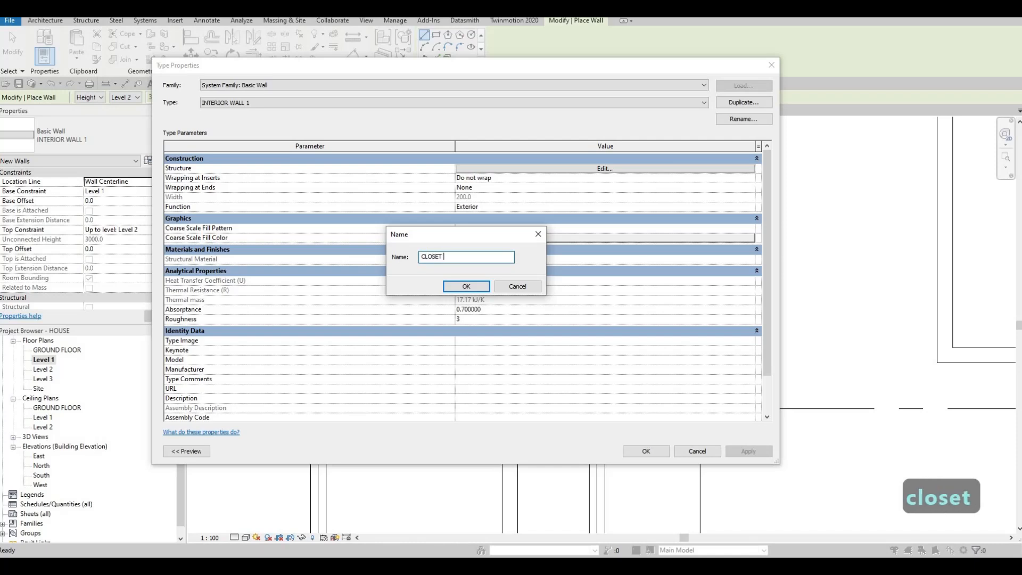
pyautogui.write('WALL')
pyautogui.press('Return')
# Set the CLOSET WALL structure layer's thickness to 100 and accept the type changes
pyautogui.click(497, 169)
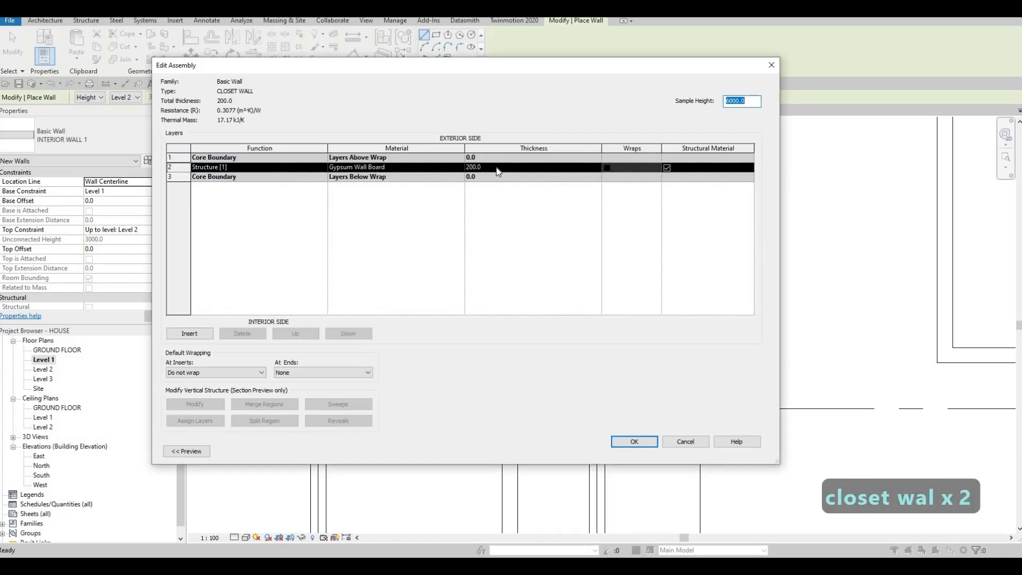
pyautogui.click(497, 167)
pyautogui.write('100')
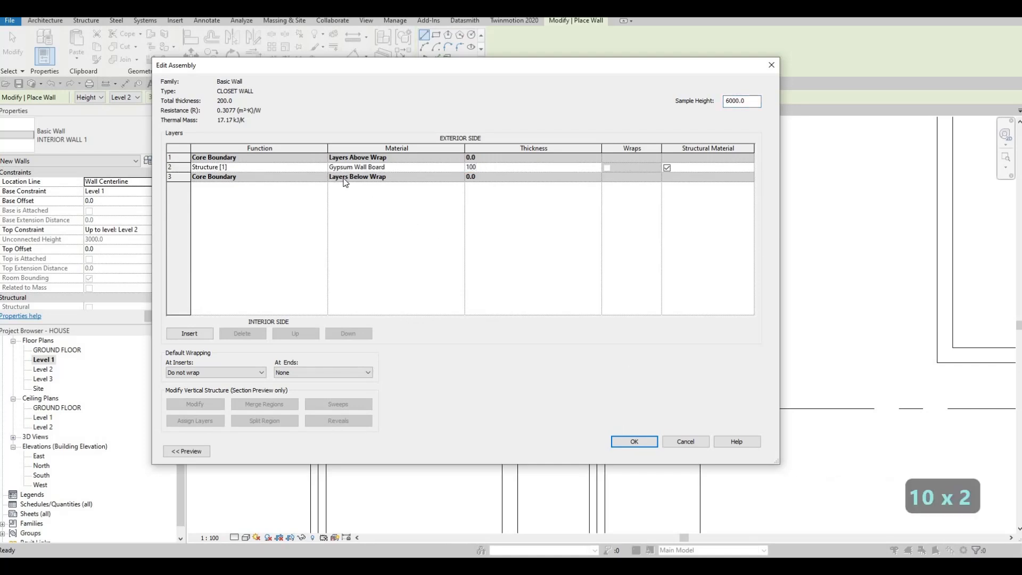
pyautogui.click(636, 440)
pyautogui.click(642, 451)
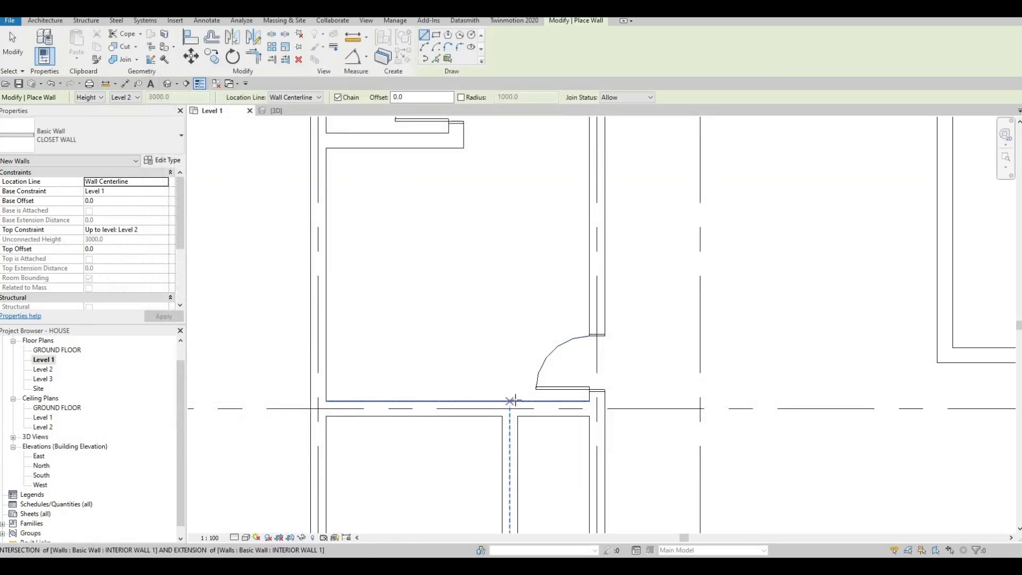
# Draw an L-shaped closet wall running 700 up from the grid E wall beside the door, then across to the exterior wall on grid 1
pyautogui.click(517, 400)
pyautogui.click(517, 347)
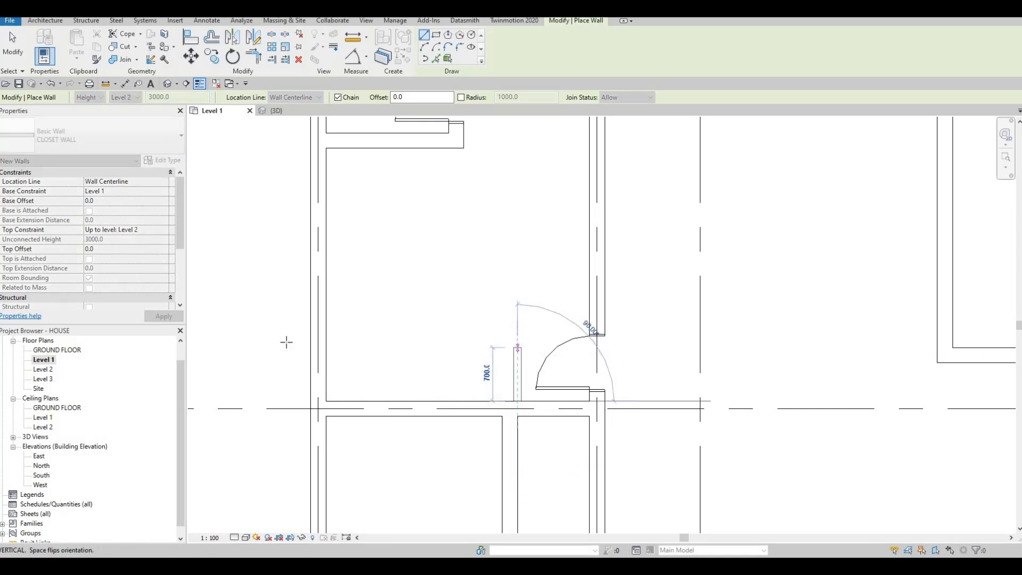
pyautogui.click(318, 347)
pyautogui.press('Escape')
pyautogui.press('Escape')
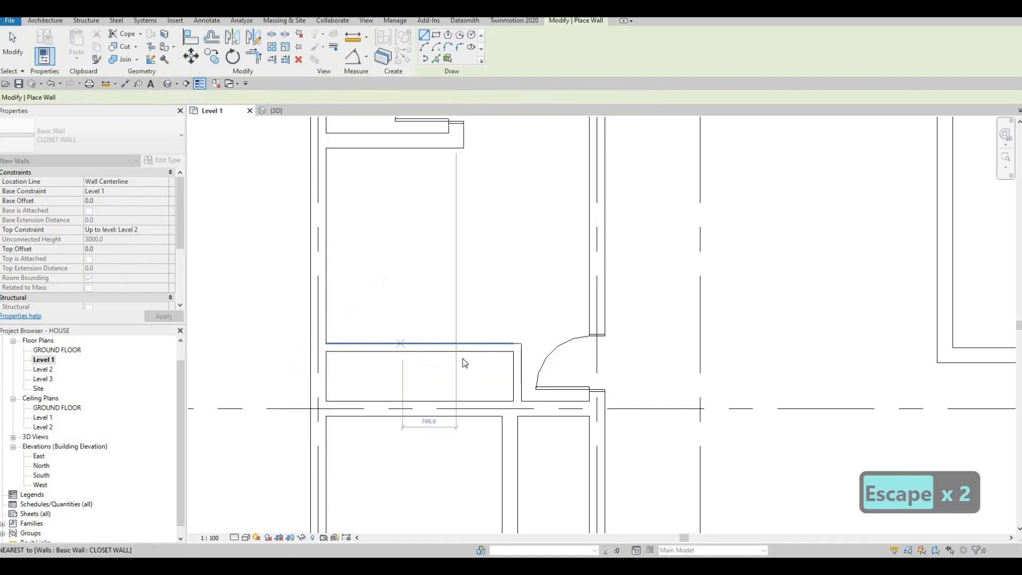
# Load the BIFOLD CLOSET family from the Downloads folder and place the door centred on the closet's long front wall, 1300 from each end
pyautogui.scroll(-1, 458, 349)
pyautogui.moveTo(463, 367); pyautogui.dragTo(471, 294, button='middle')
pyautogui.scroll(-2, 459, 349)
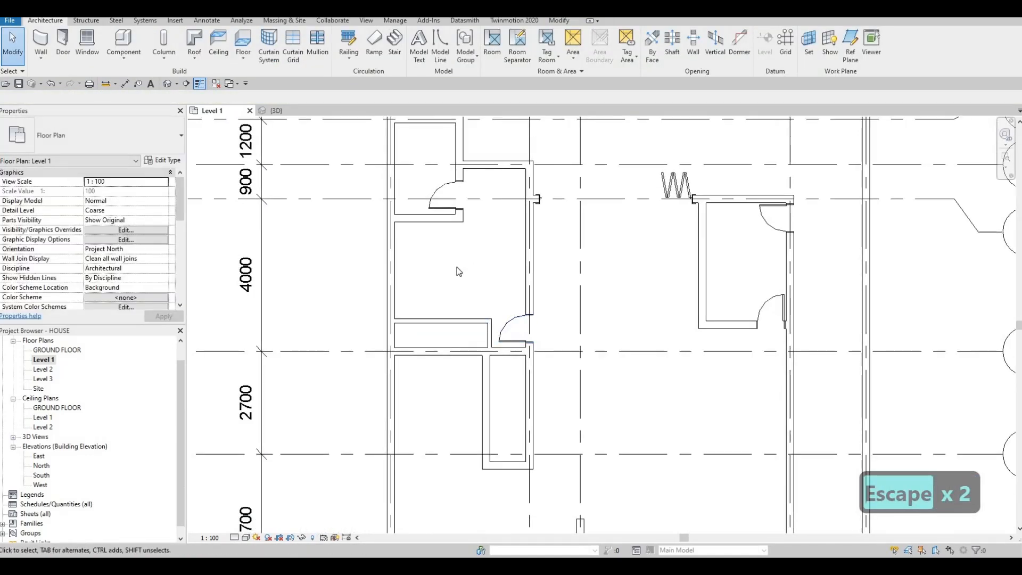
pyautogui.moveTo(460, 252); pyautogui.dragTo(467, 276, button='middle')
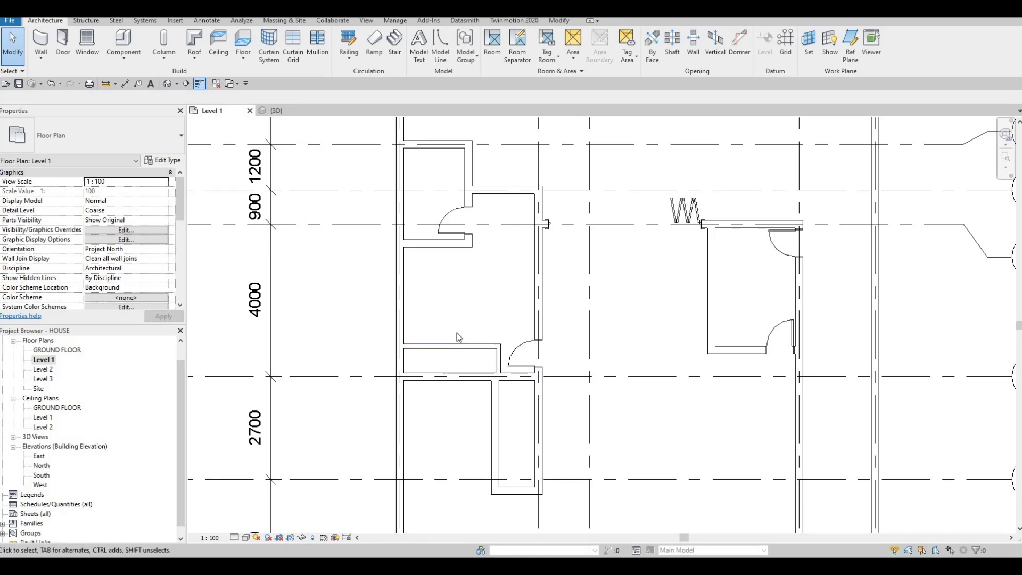
pyautogui.scroll(-1, 457, 336)
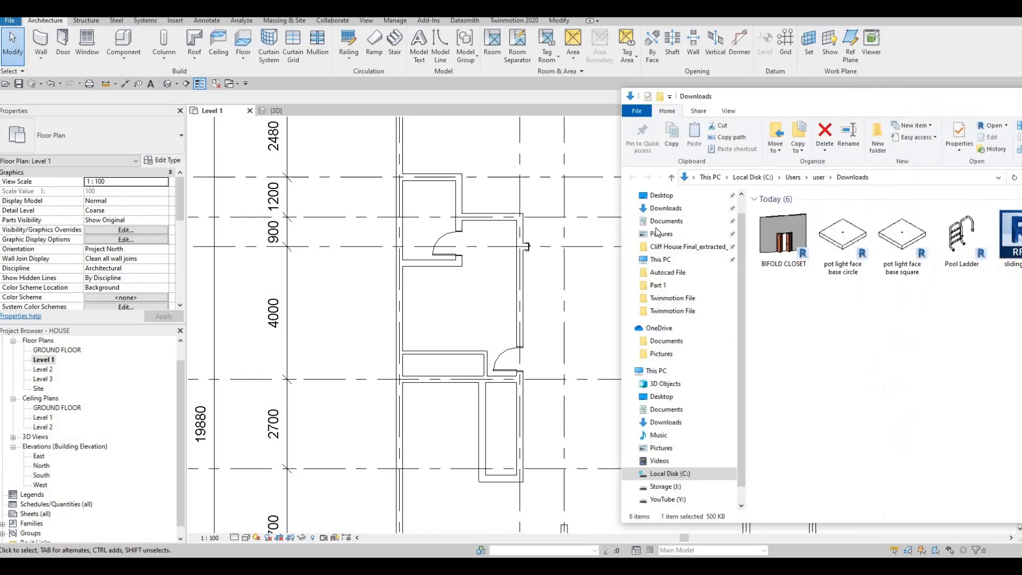
pyautogui.moveTo(790, 96); pyautogui.dragTo(660, 90)
pyautogui.moveTo(660, 235); pyautogui.dragTo(446, 340)
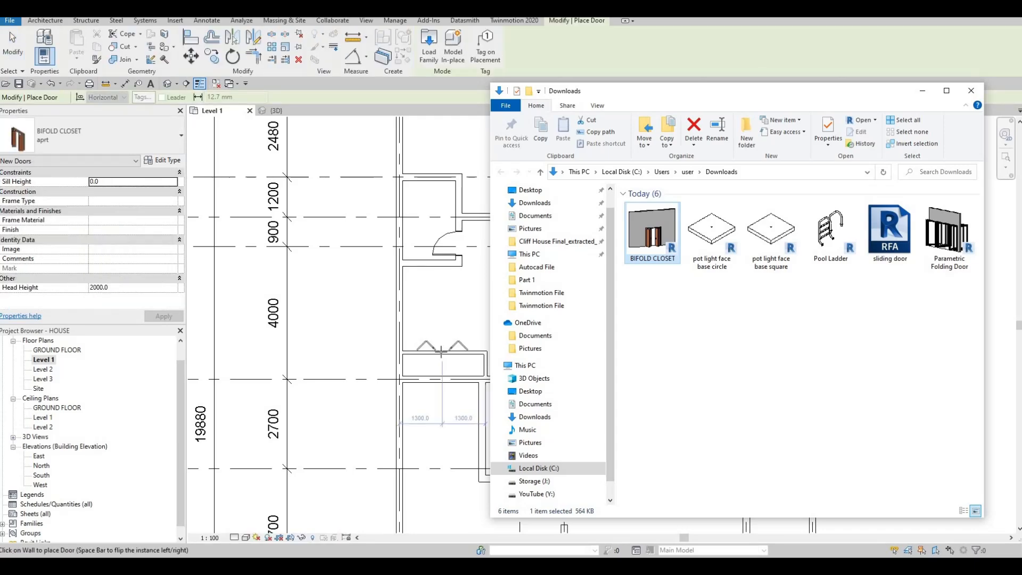
pyautogui.scroll(3, 434, 366)
pyautogui.press('Escape')
pyautogui.press('Escape')
# Duplicate the bifold closet door's type as aprt 2 and set its width to 2000
pyautogui.click(434, 366)
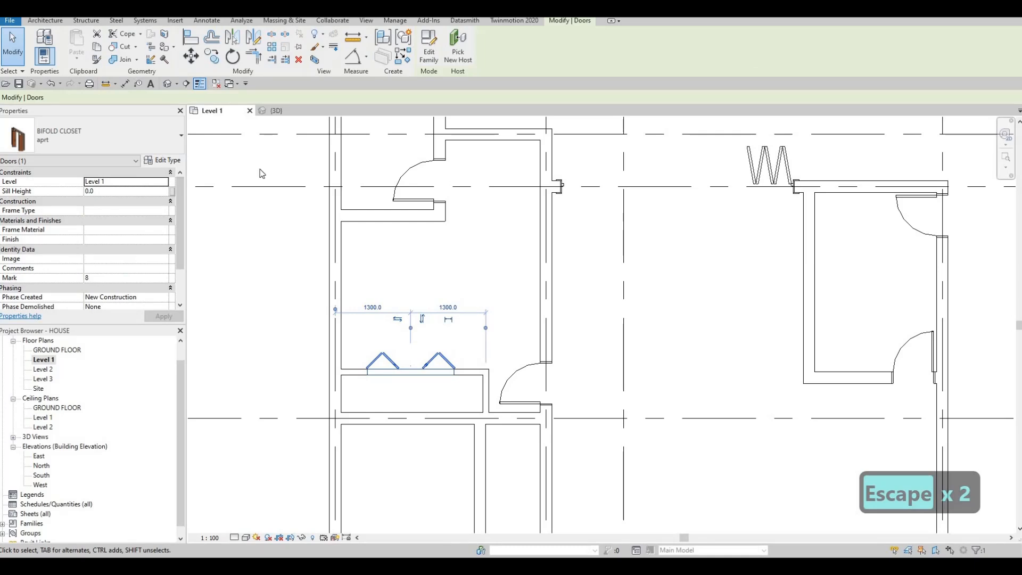
pyautogui.click(166, 161)
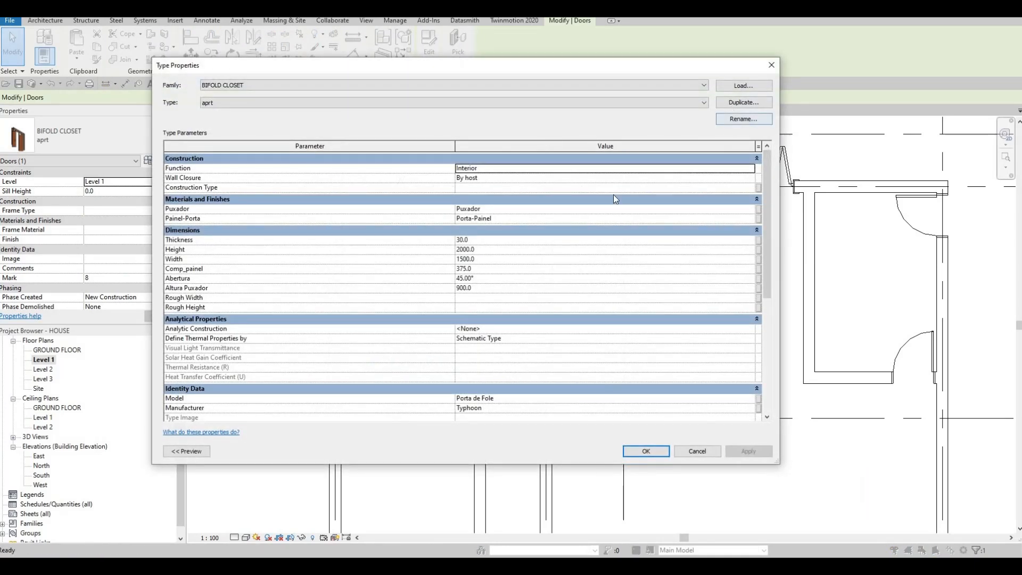
pyautogui.click(743, 102)
pyautogui.click(480, 286)
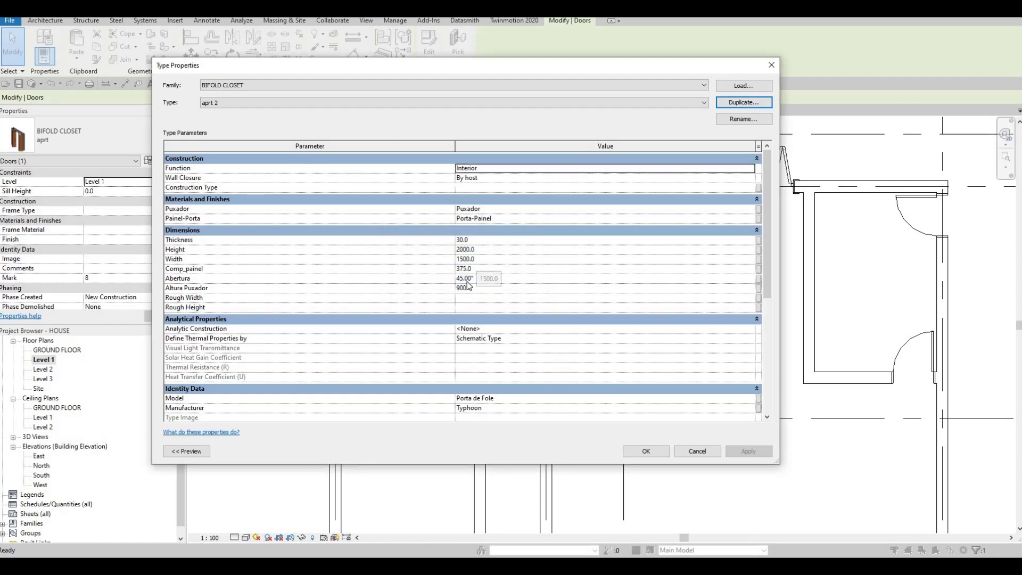
pyautogui.click(487, 258)
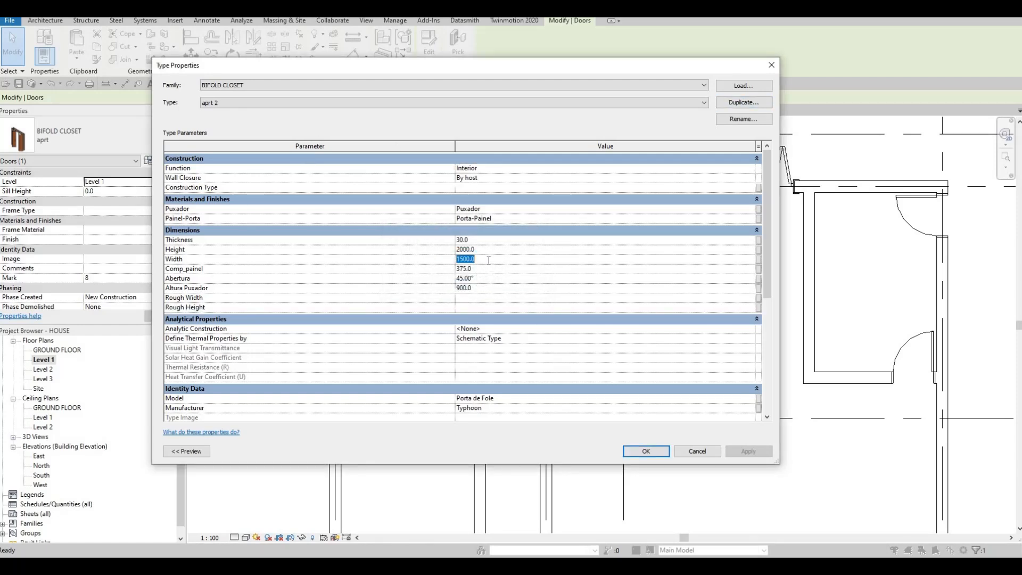
pyautogui.write('200')
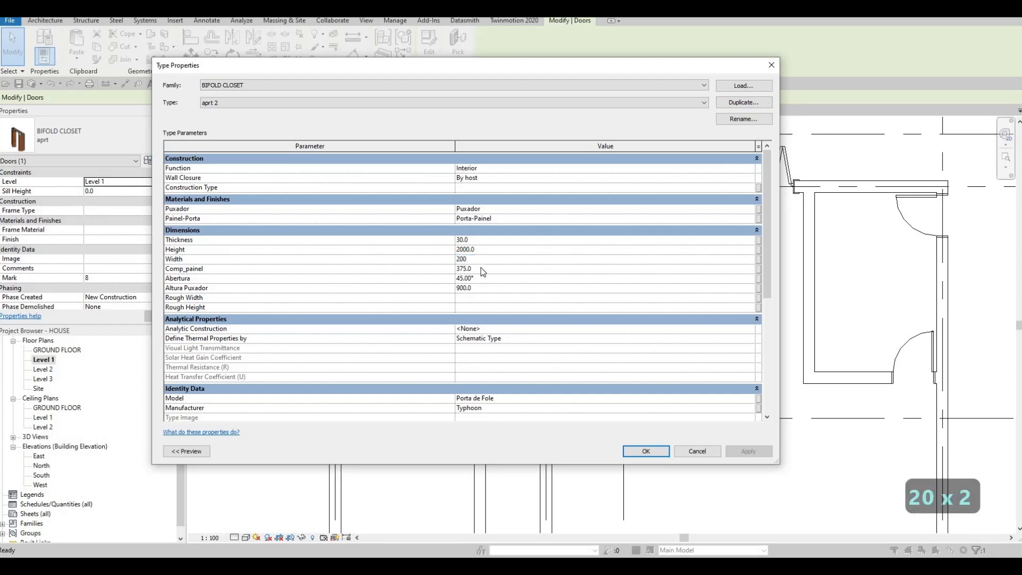
pyautogui.write('0')
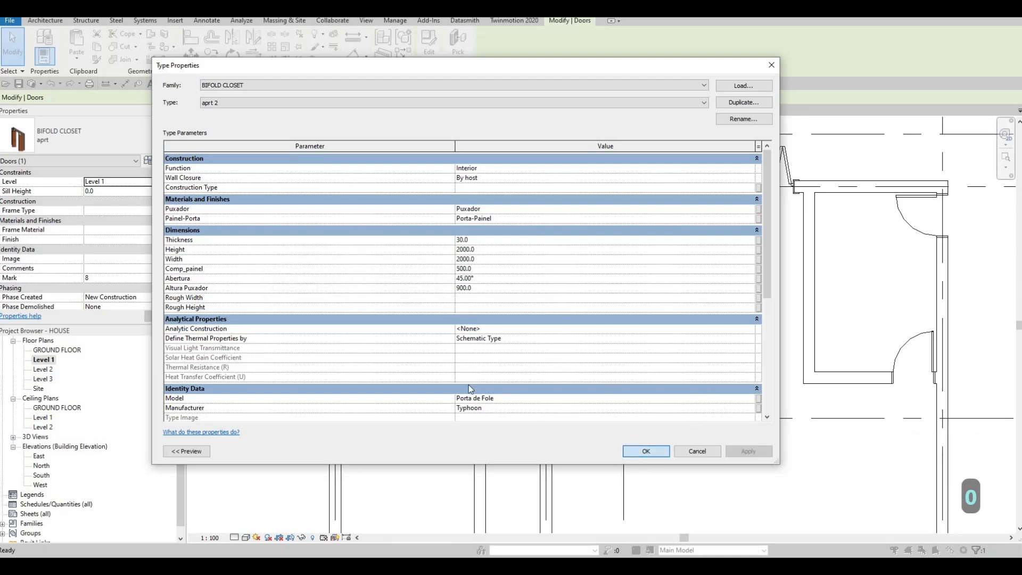
pyautogui.press('Return')
pyautogui.scroll(1, 408, 358)
pyautogui.moveTo(355, 336); pyautogui.dragTo(336, 305, button='middle')
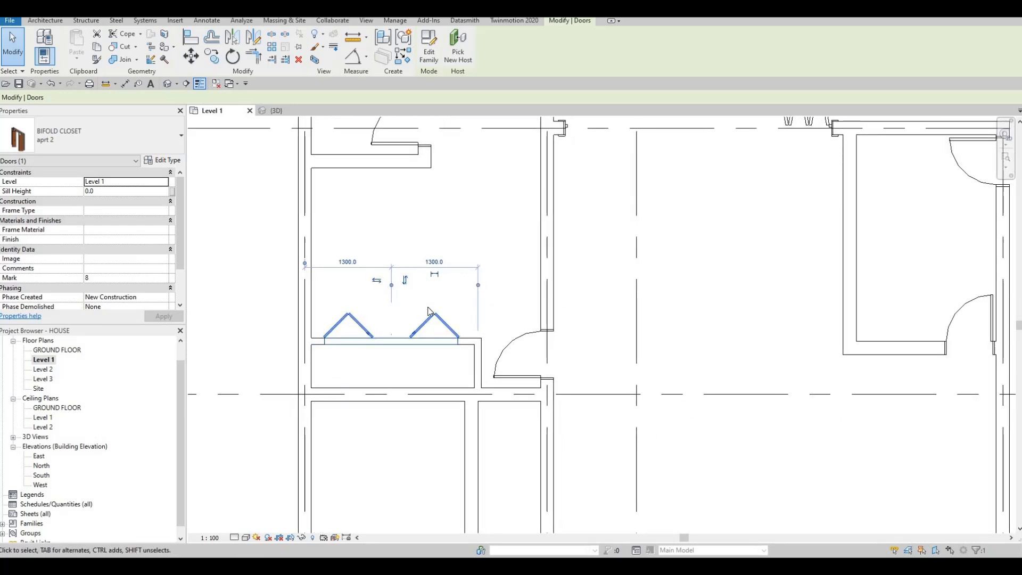
pyautogui.press('Escape')
pyautogui.scroll(-2, 449, 262)
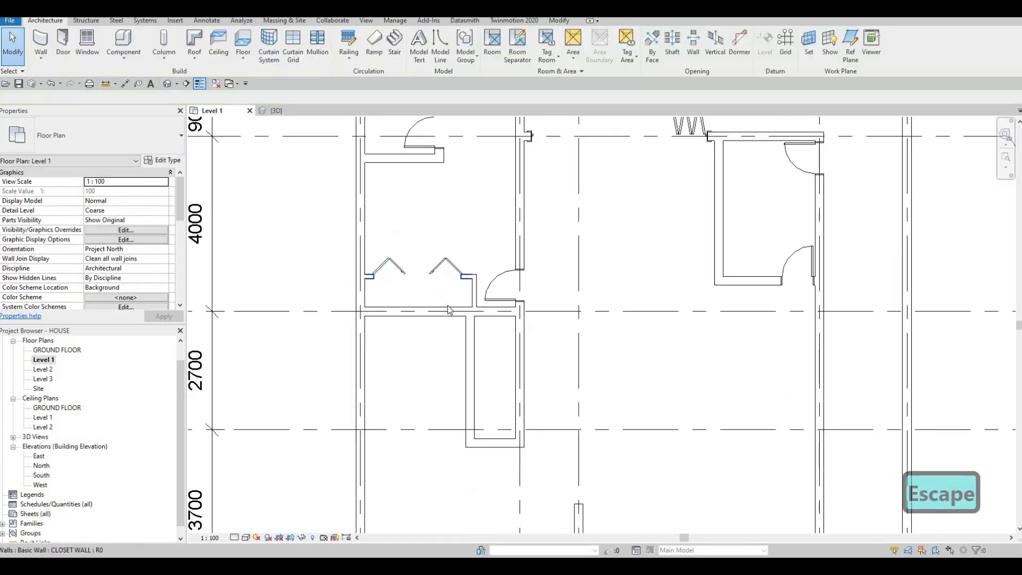
# Draw a horizontal detail line about 2450 long in the <Demolished> style across the inside of the closet, from wall to wall
pyautogui.scroll(3, 351, 261)
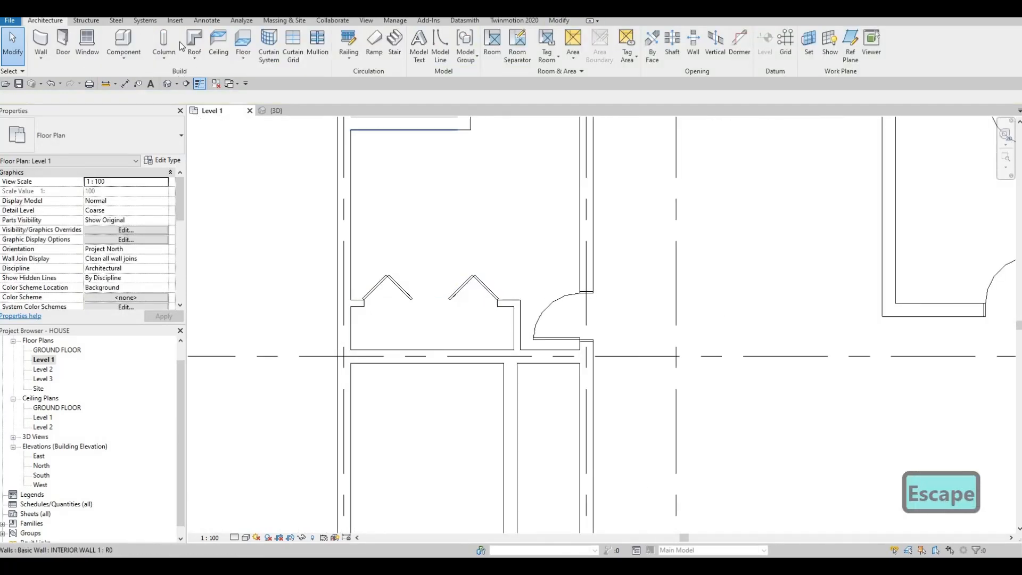
pyautogui.click(207, 20)
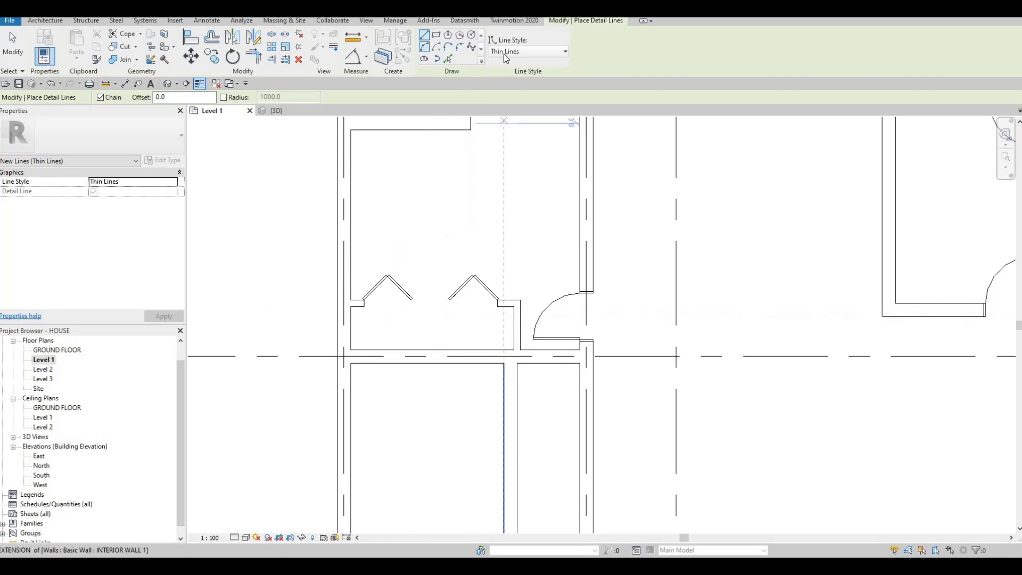
pyautogui.click(527, 51)
pyautogui.click(512, 86)
pyautogui.click(350, 324)
pyautogui.click(514, 324)
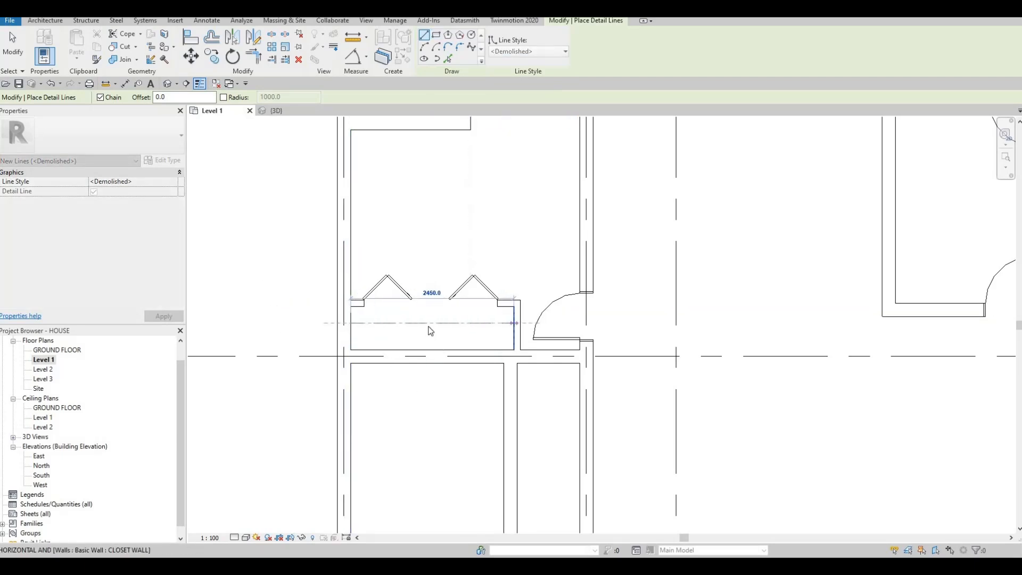
pyautogui.press('Escape')
# Draw a second <Demolished> detail line across the closet, parallel to and just below the first one
pyautogui.click(351, 330)
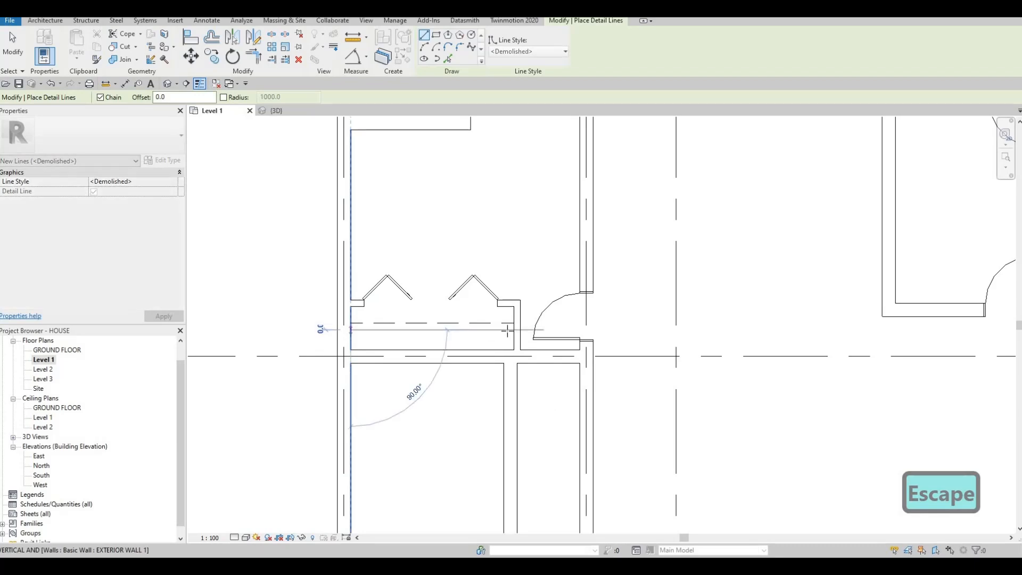
pyautogui.click(514, 330)
pyautogui.press('Escape')
pyautogui.press('Escape')
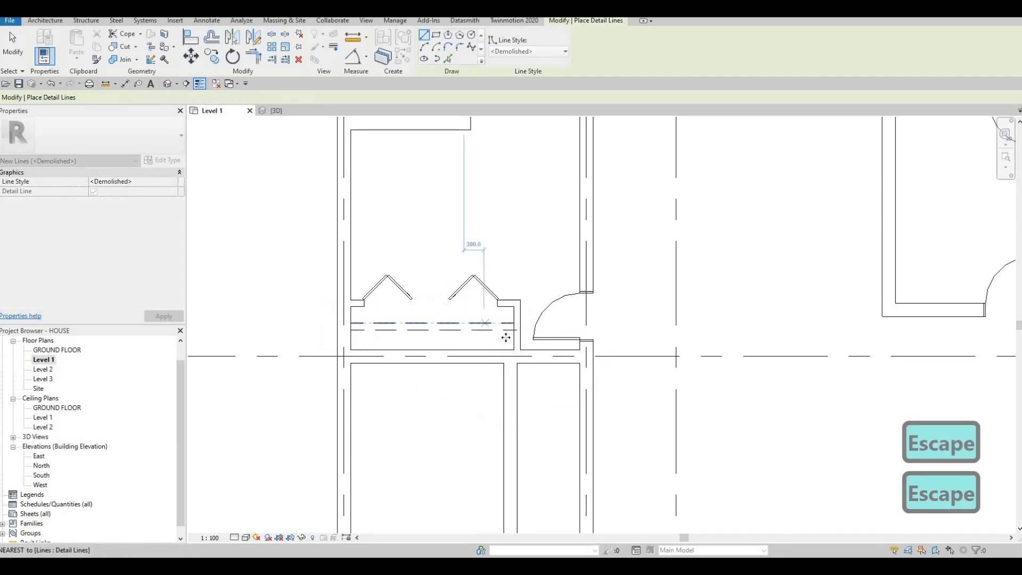
pyautogui.scroll(2, 515, 332)
pyautogui.click(534, 335)
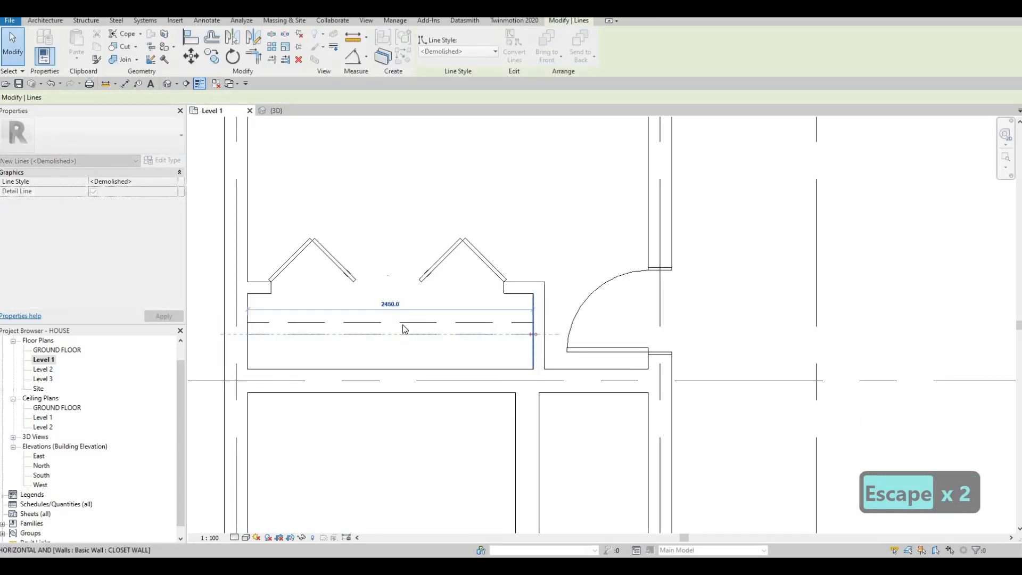
pyautogui.press('Escape')
pyautogui.press('Escape')
# Nudge the closet's upper dashed line down four increments, closer to the lower one
pyautogui.click(402, 323)
pyautogui.press('Down')
pyautogui.press('Down')
pyautogui.press('Down')
pyautogui.press('Down')
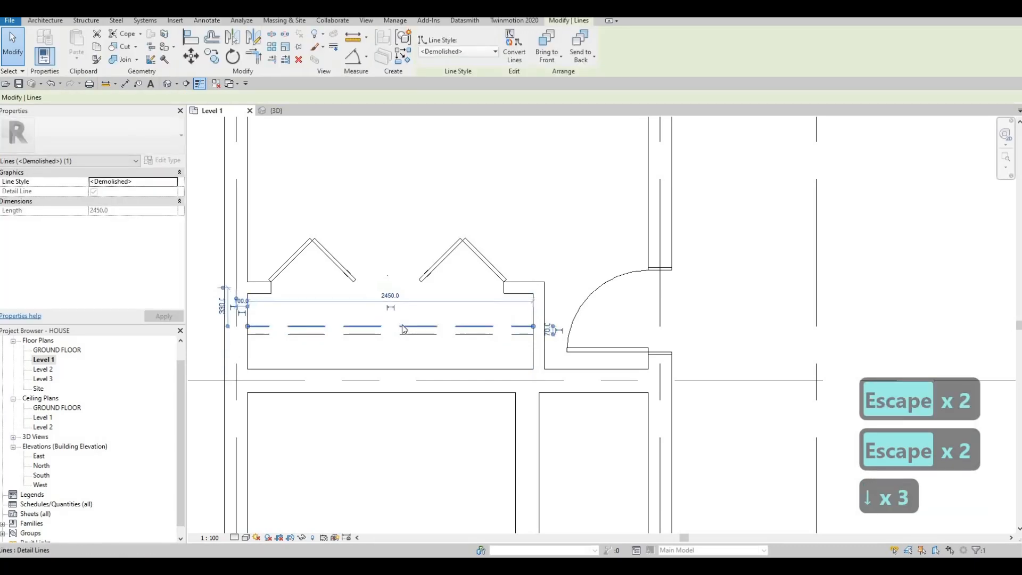
pyautogui.press('Escape')
pyautogui.press('Escape')
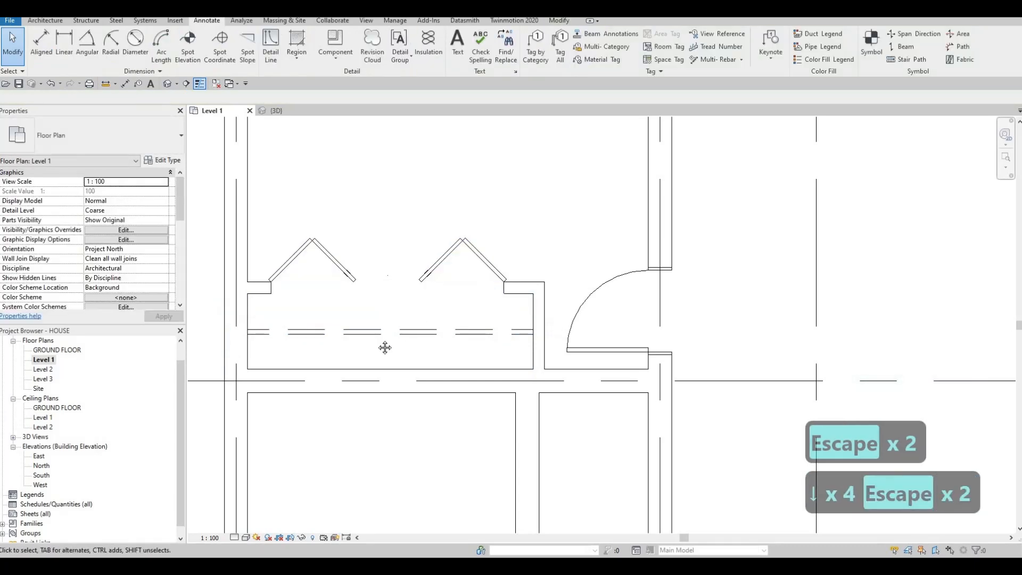
# Nudge the closet's upper dashed line back up two increments to widen the gap to the lower line, and clear the selection
pyautogui.scroll(-2, 407, 333)
pyautogui.moveTo(333, 344); pyautogui.dragTo(305, 367, button='middle')
pyautogui.scroll(-1, 305, 367)
pyautogui.scroll(-2, 458, 329)
pyautogui.moveTo(576, 387); pyautogui.dragTo(558, 343, button='middle')
pyautogui.scroll(-1, 588, 343)
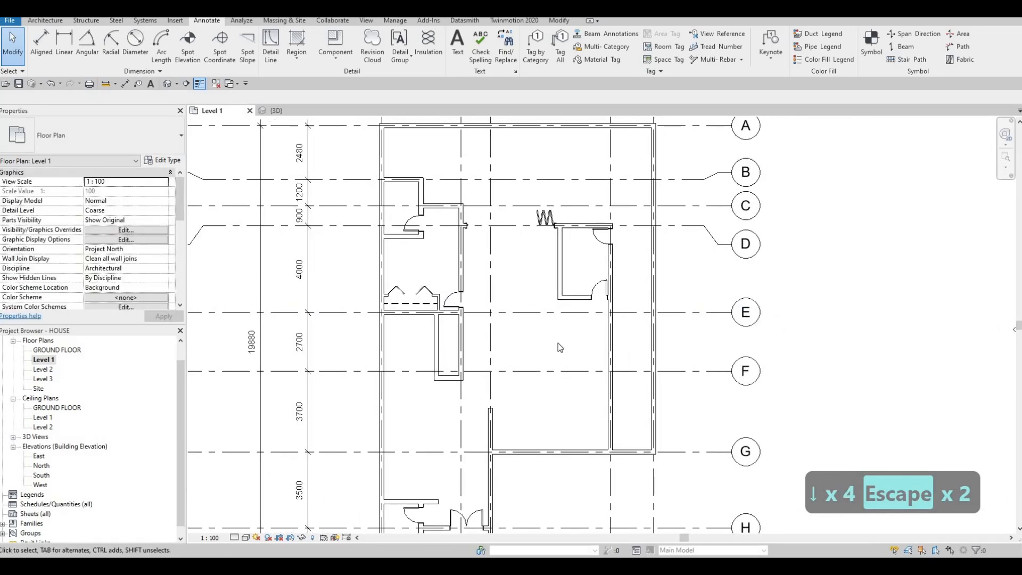
pyautogui.scroll(3, 420, 296)
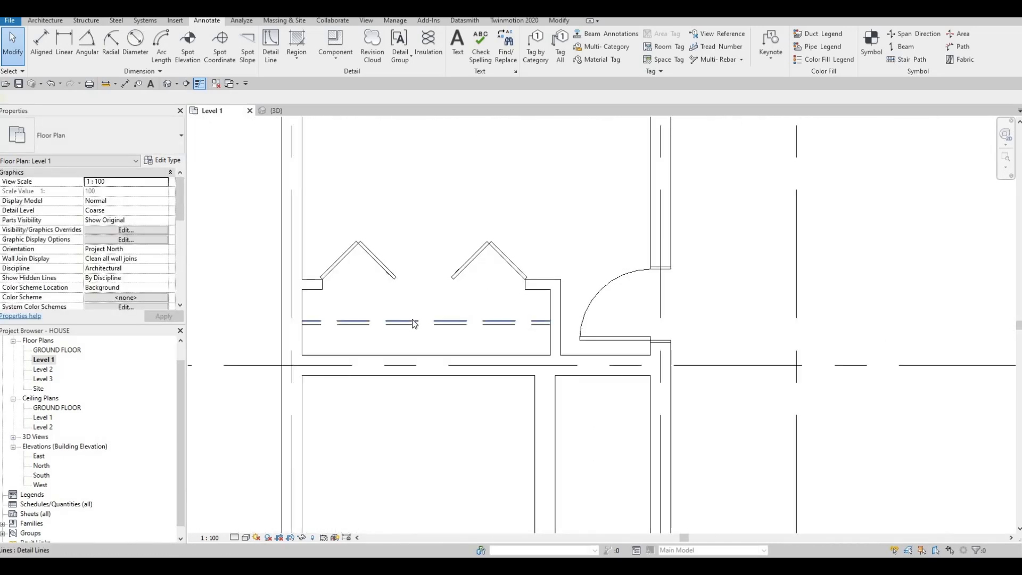
pyautogui.click(414, 322)
pyautogui.scroll(-2, 405, 276)
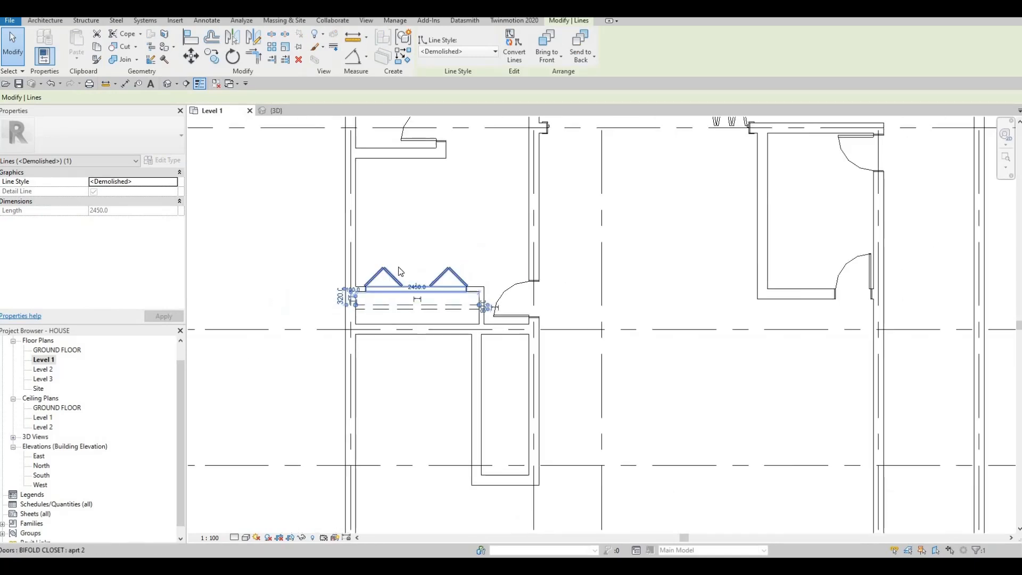
pyautogui.scroll(-4, 400, 272)
pyautogui.press('Escape')
pyautogui.press('Escape')
pyautogui.moveTo(521, 307); pyautogui.dragTo(549, 299, button='middle')
pyautogui.moveTo(365, 309); pyautogui.dragTo(392, 311, button='middle')
pyautogui.scroll(1, 403, 326)
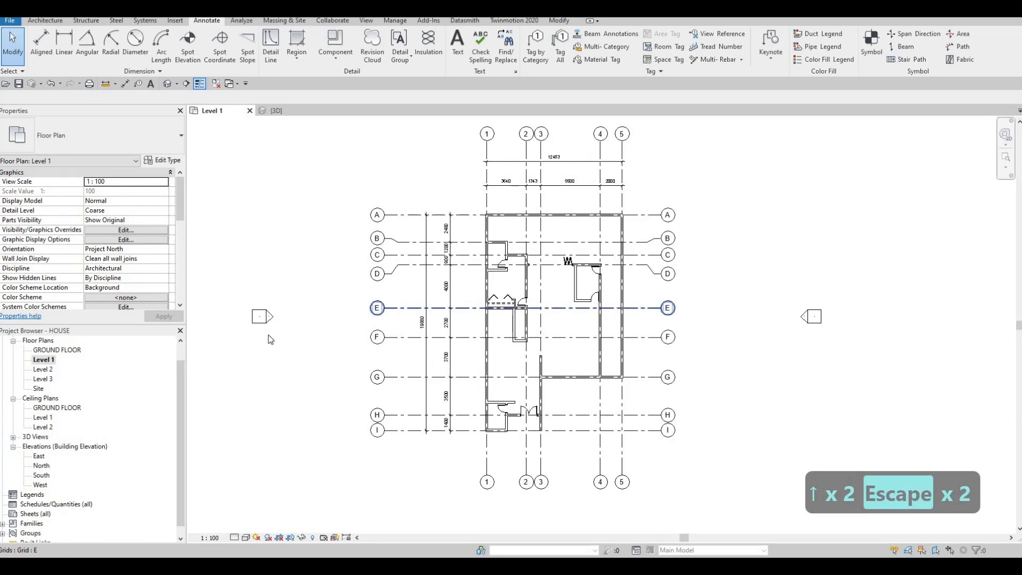
pyautogui.moveTo(268, 334); pyautogui.dragTo(270, 336, button='middle')
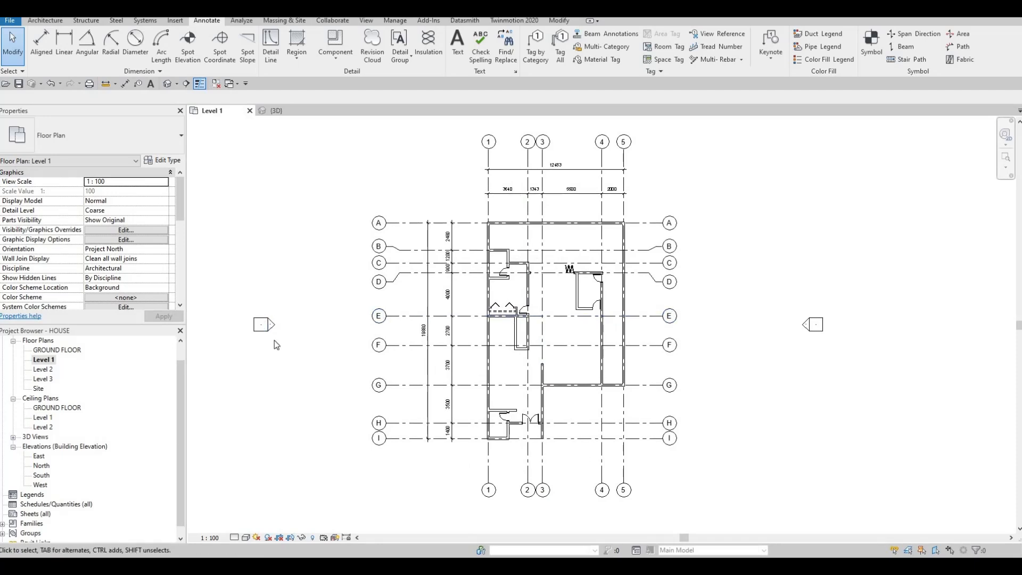